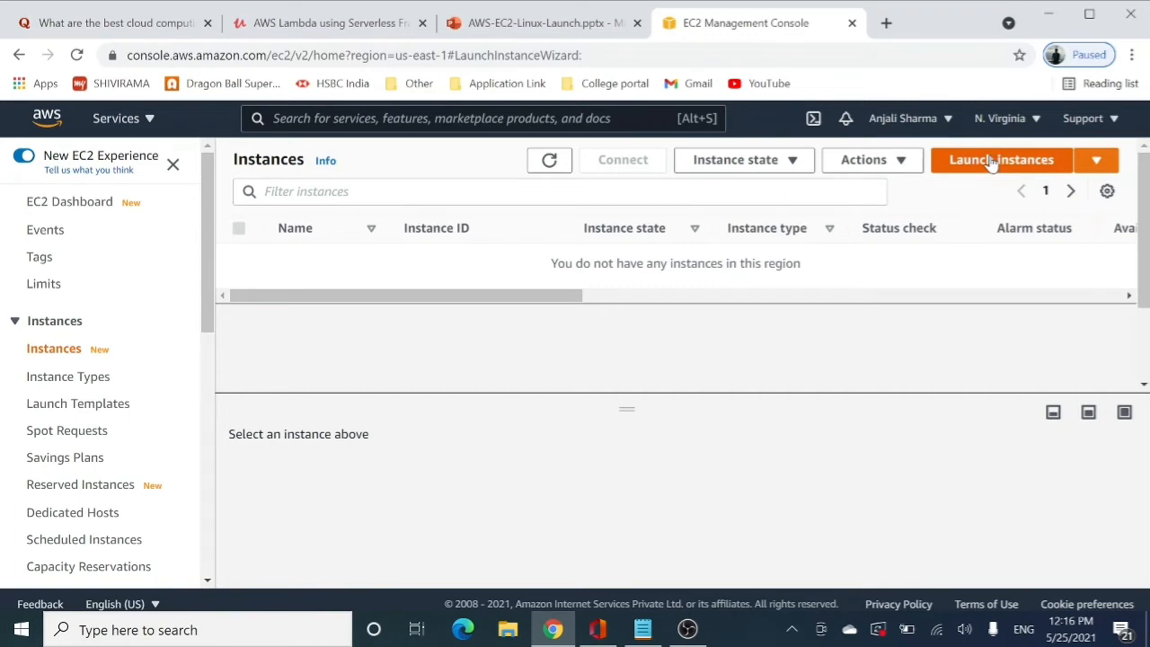
Start launching an EC2 instance from the 64-bit (x86) Amazon Linux 2 AMI with the t2.micro instance type
left_click(991, 162)
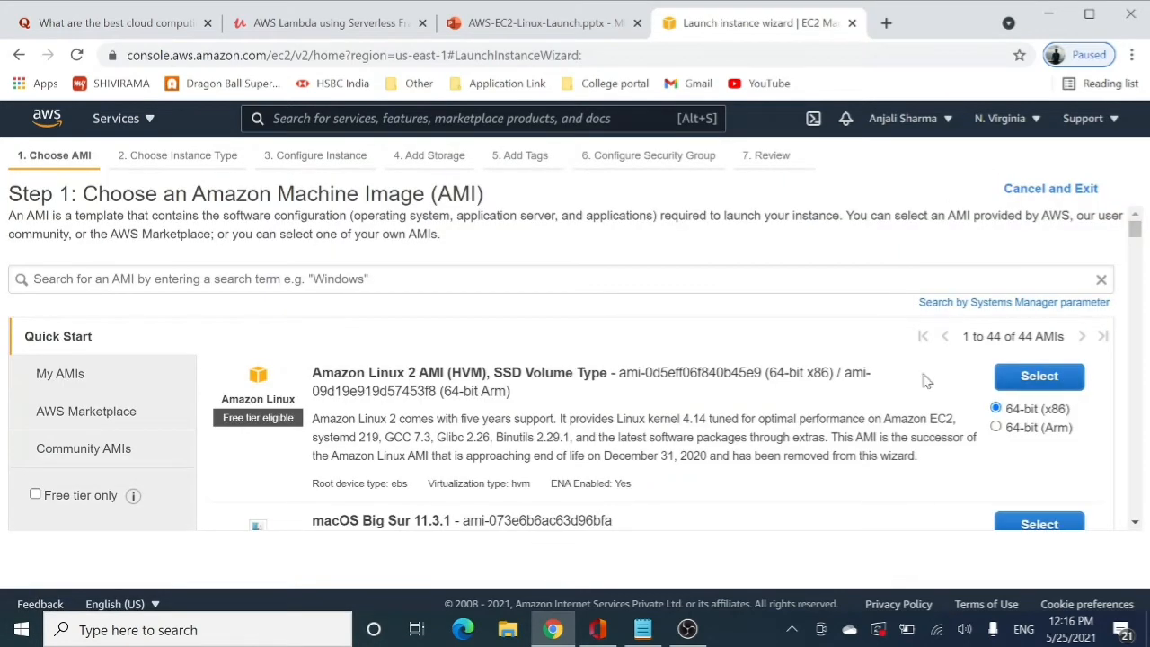
left_click(1018, 382)
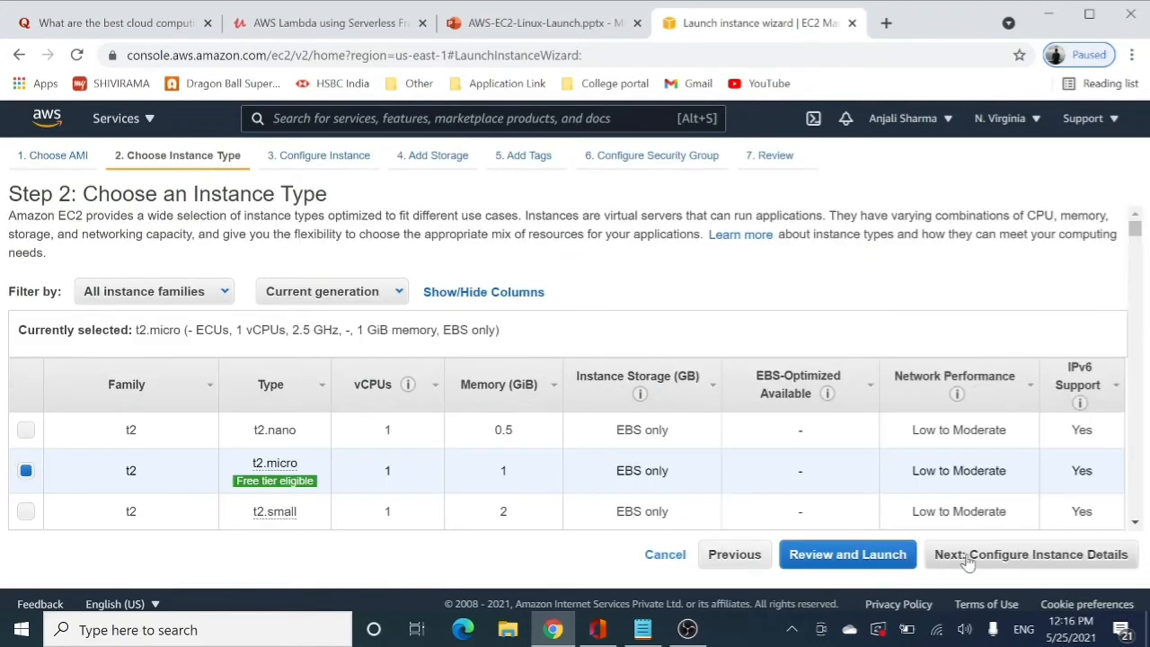
left_click(968, 561)
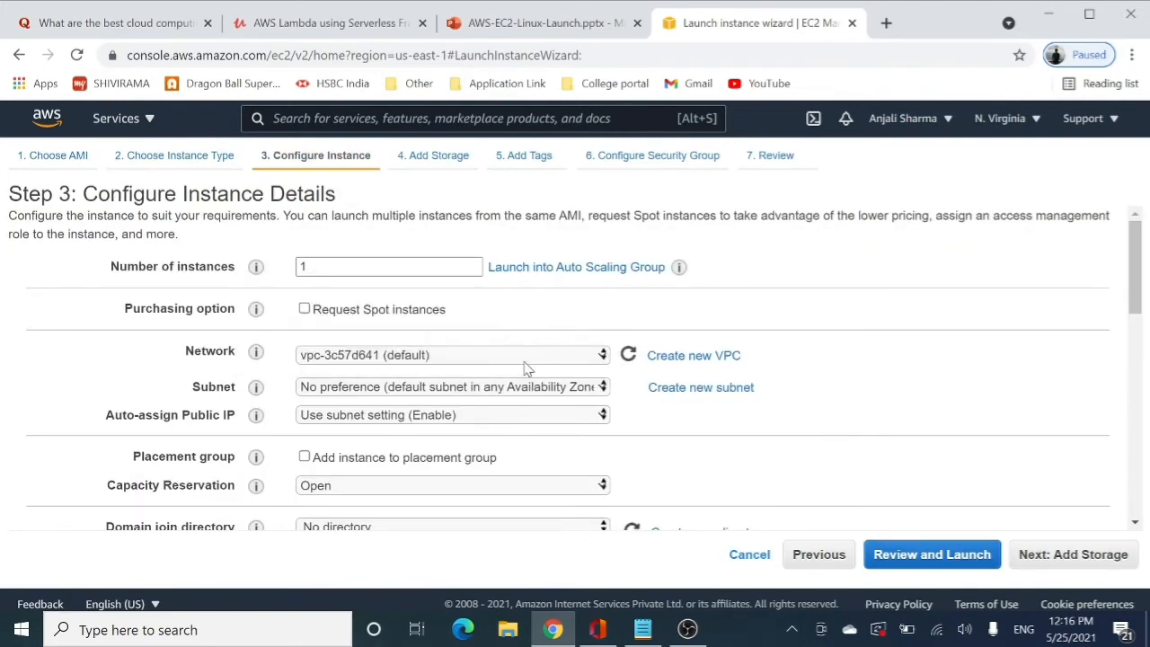
Copy the commands from "sudo su" through "systemctl enable httpd.service" in the mytxt Notepad file into the instance's user data
scroll(472, 360, "down", 10)
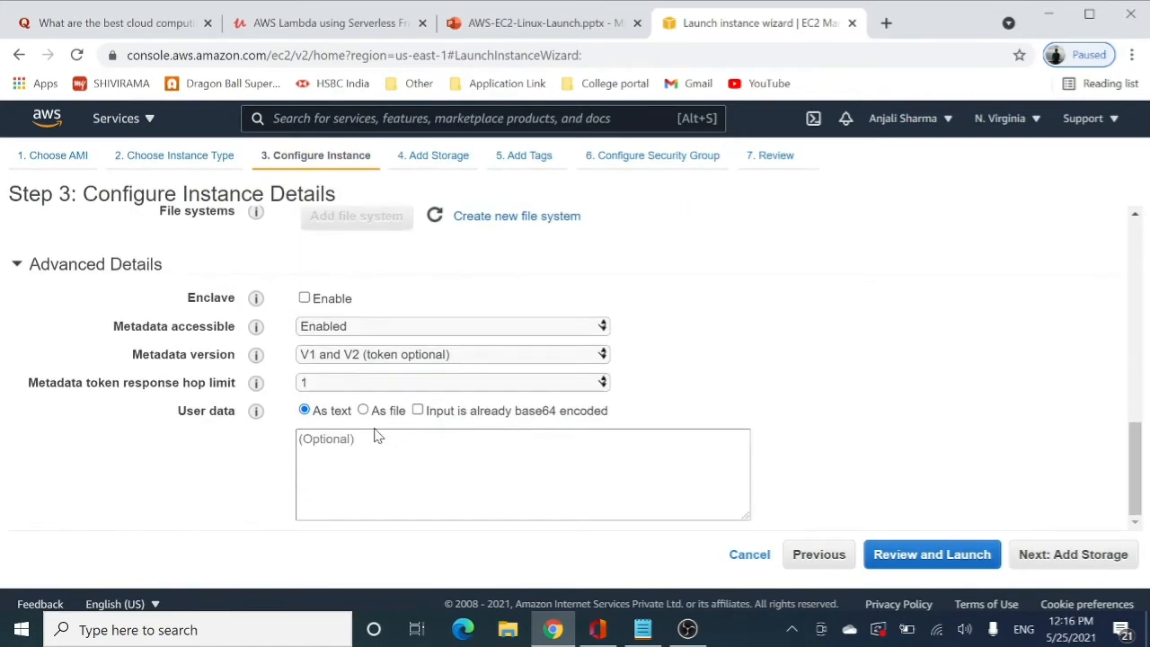
left_click(377, 436)
left_click(643, 629)
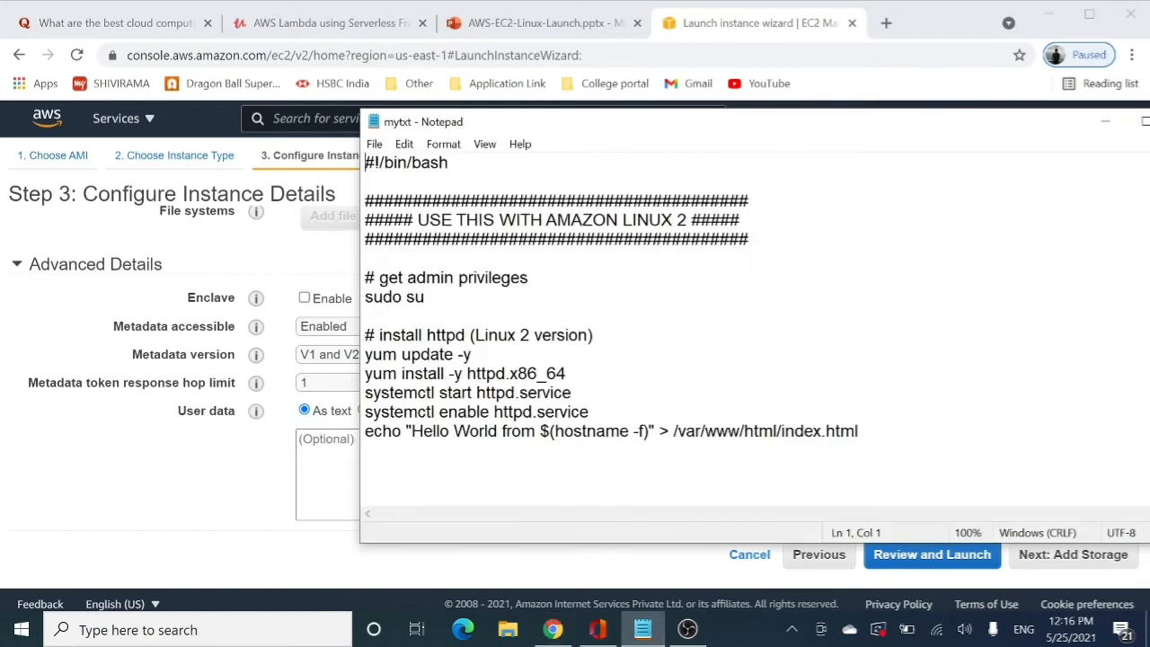
left_click_drag(589, 411, 365, 297)
key("ctrl+c")
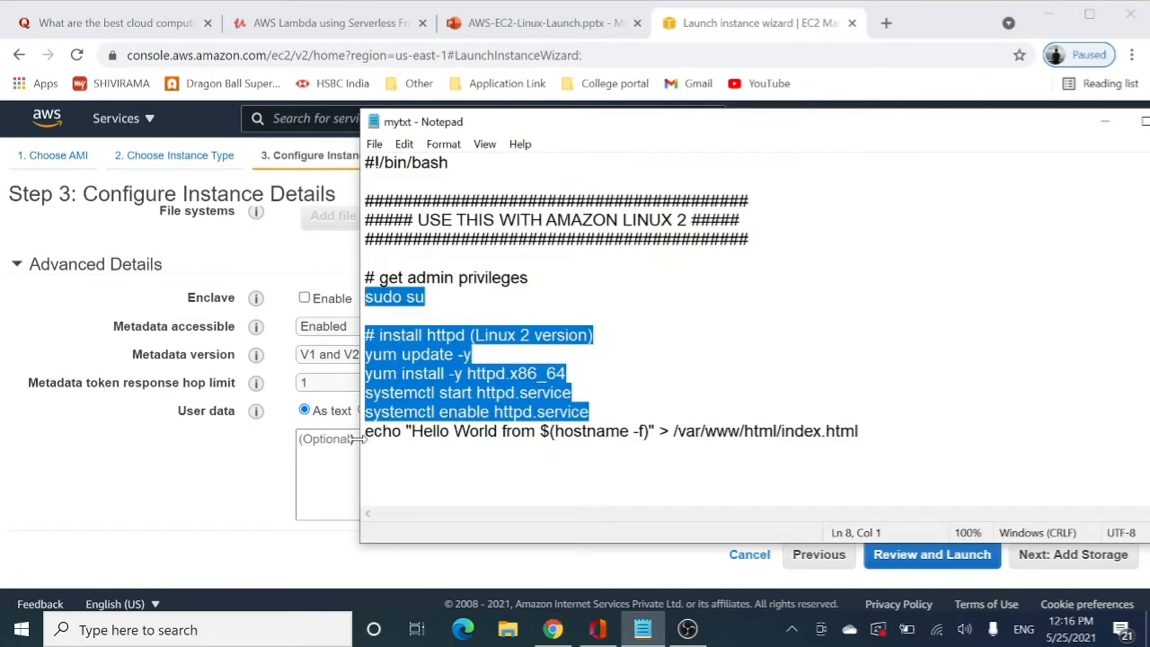
key("alt+Tab")
key("ctrl+v")
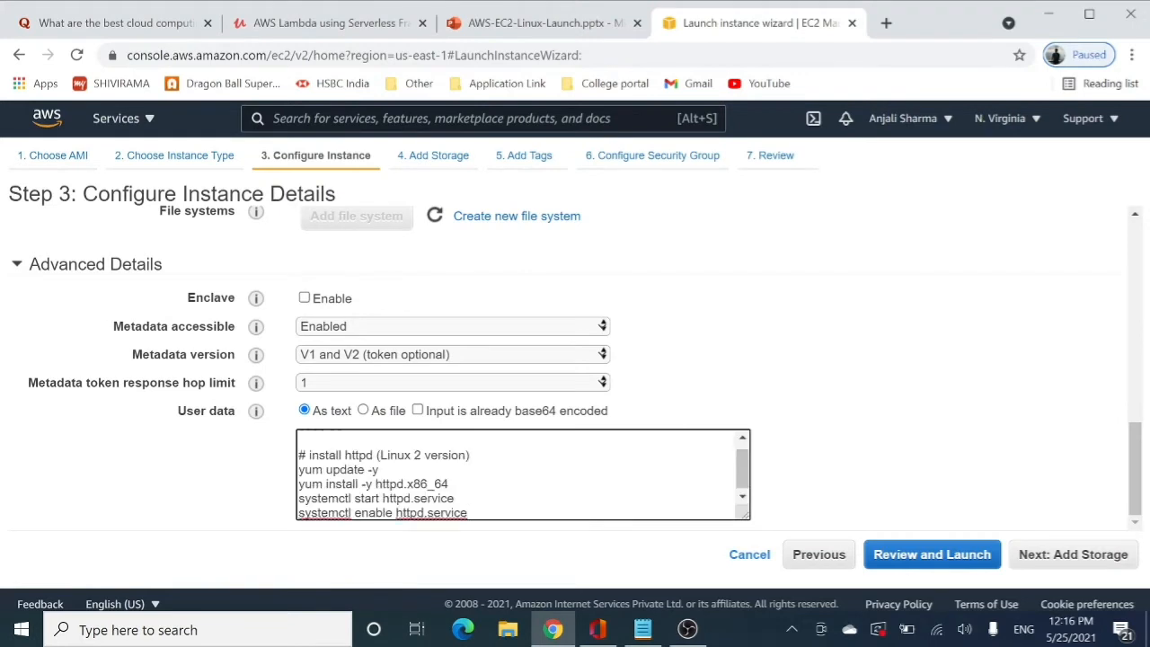
scroll(521, 477, "up", 2)
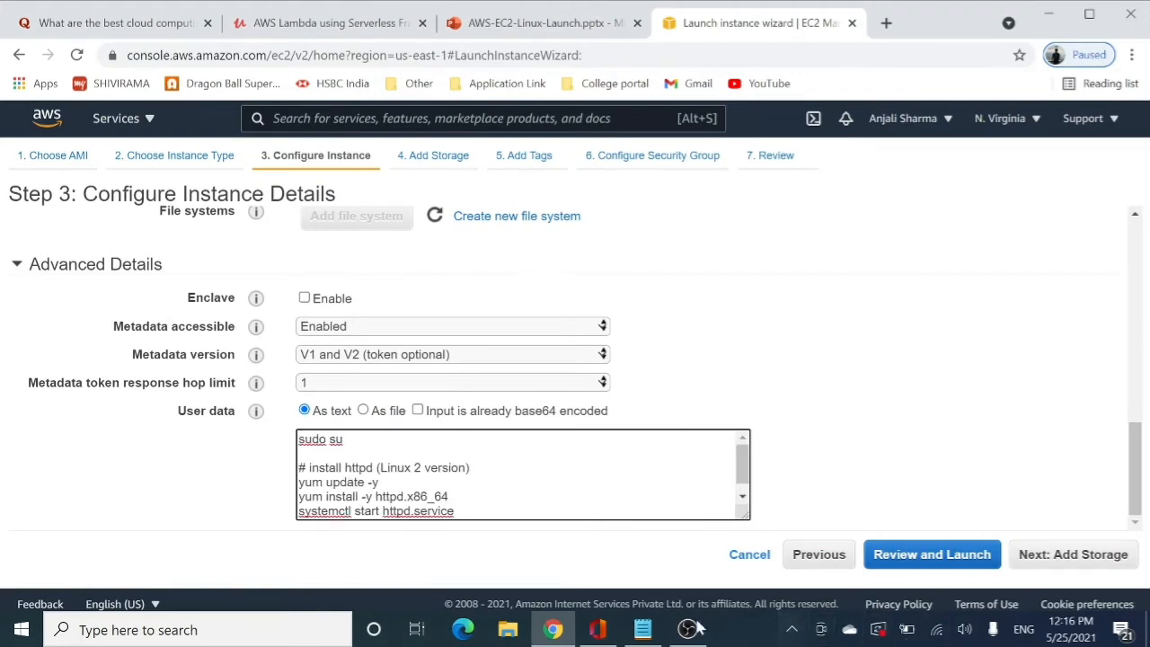
Add "#!/bin/bash" as the first line of the user data script, matching the mytxt file
left_click(644, 629)
left_click_drag(448, 163, 365, 162)
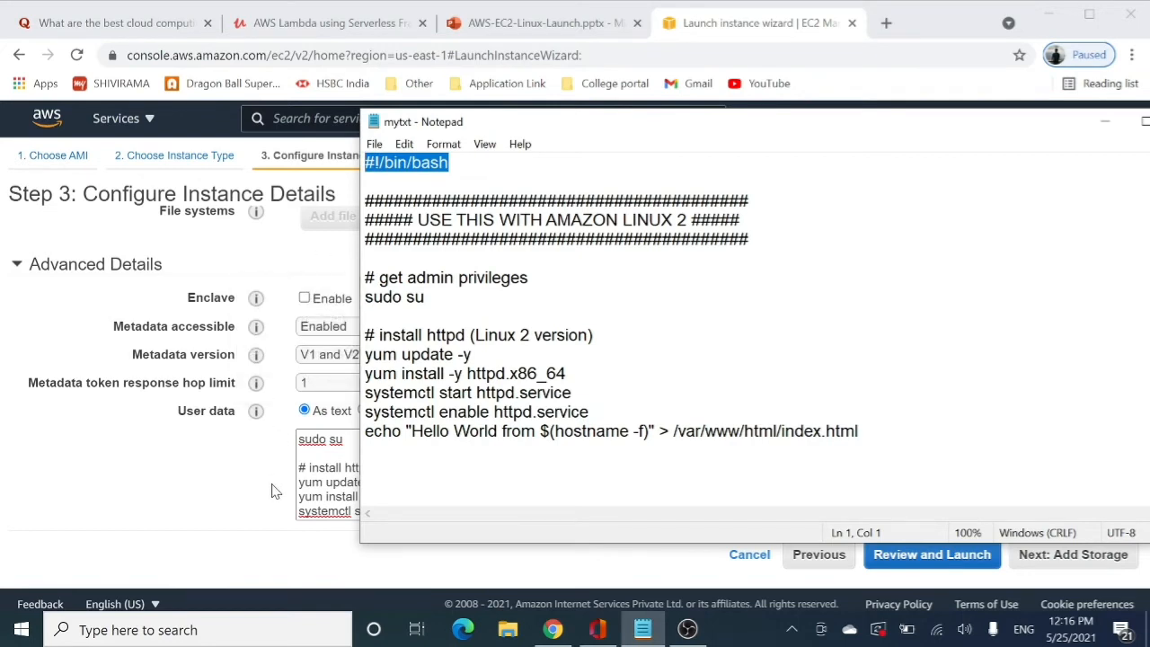
left_click(301, 449)
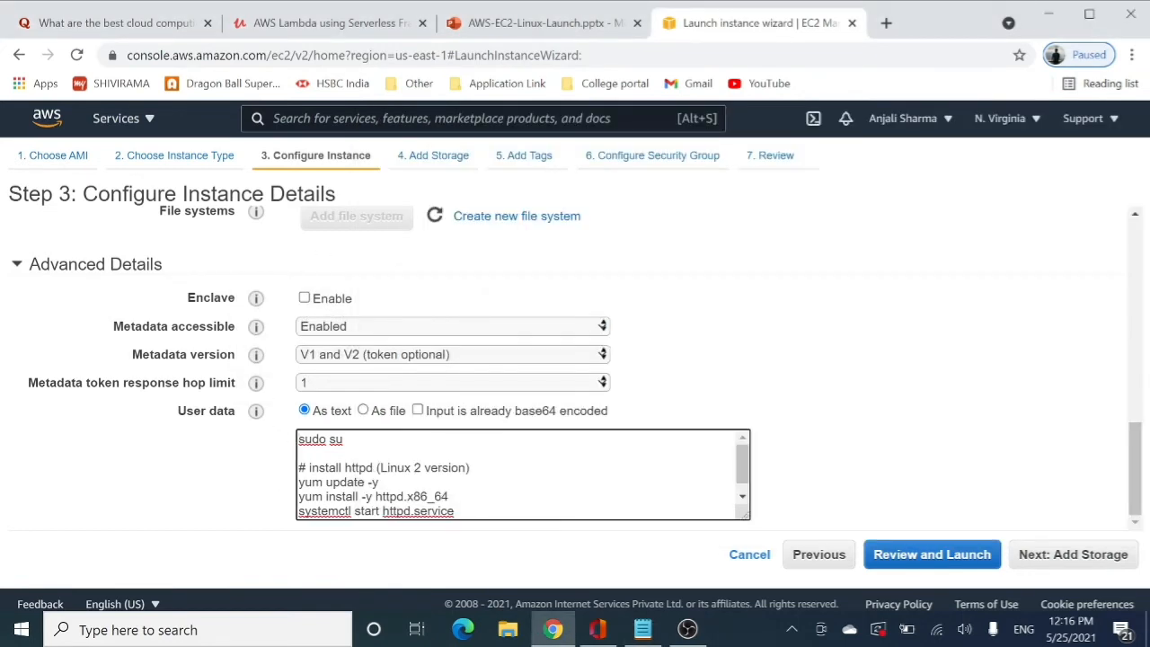
key("Return")
key("Up")
type("#!/bin/bash")
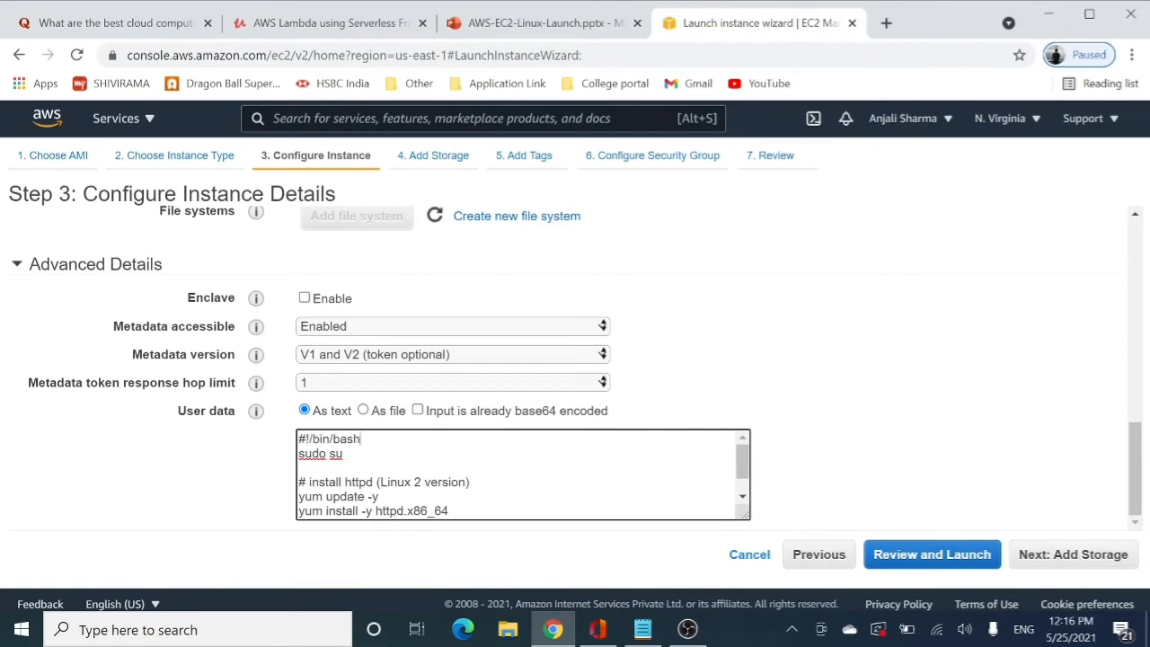
Accept the default storage and tag the instance with key Name and value DemoElasticIP, continuing to the security group settings
left_click(1080, 558)
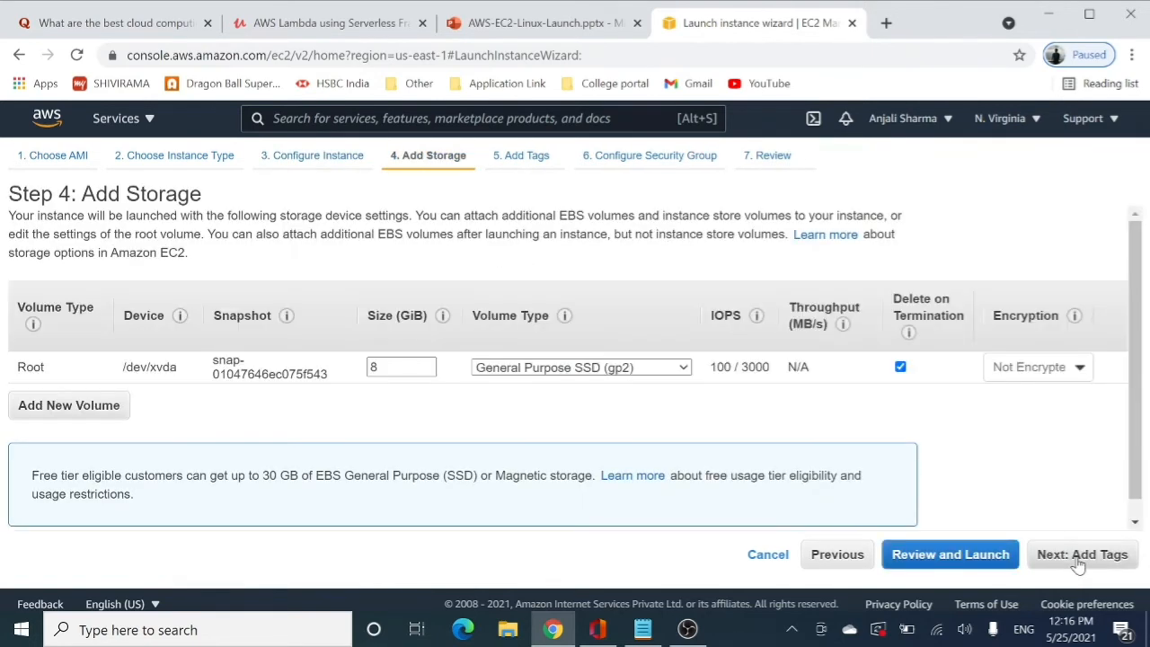
left_click(1080, 557)
left_click(41, 460)
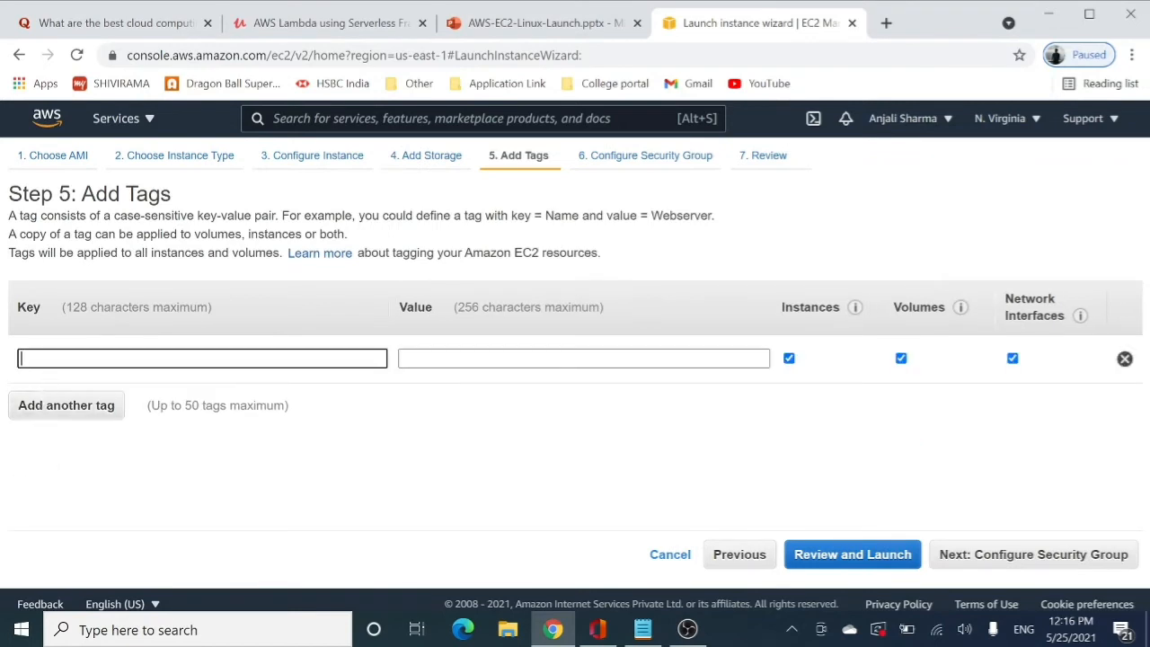
type("N")
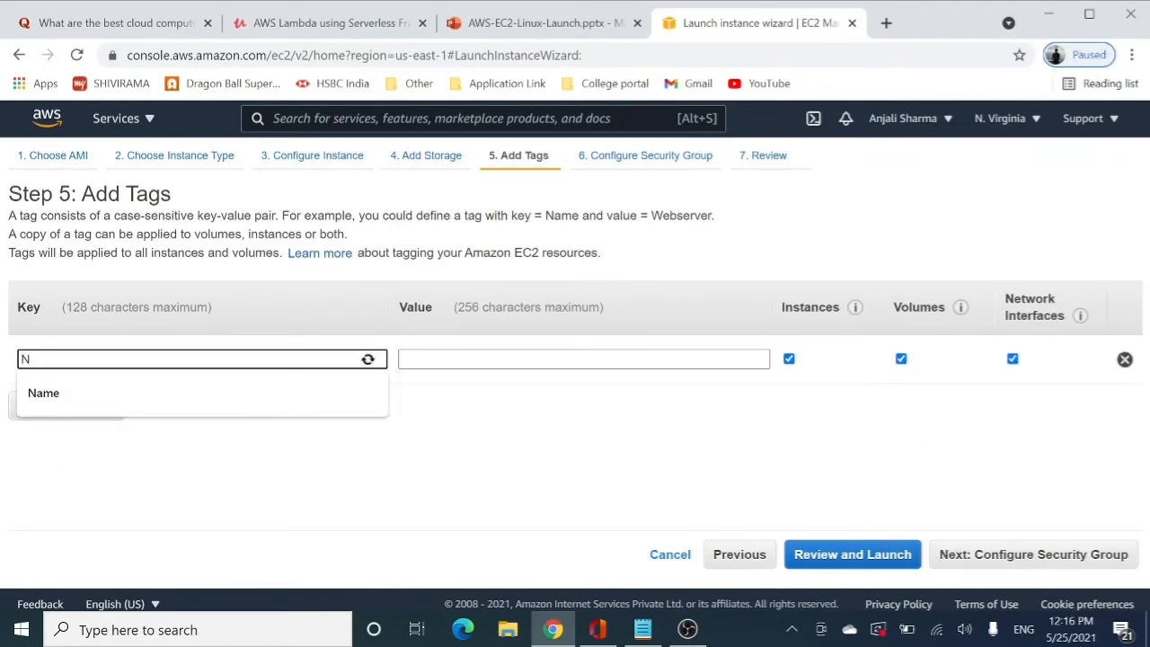
type("ame")
key("Tab")
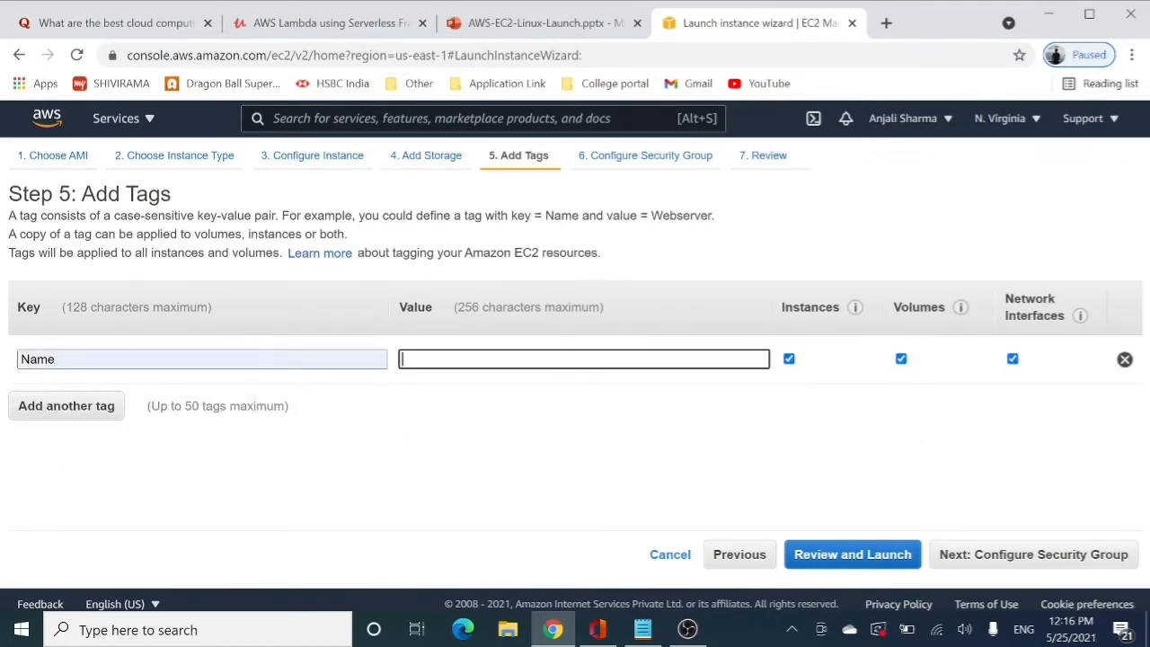
type("DemoElastic")
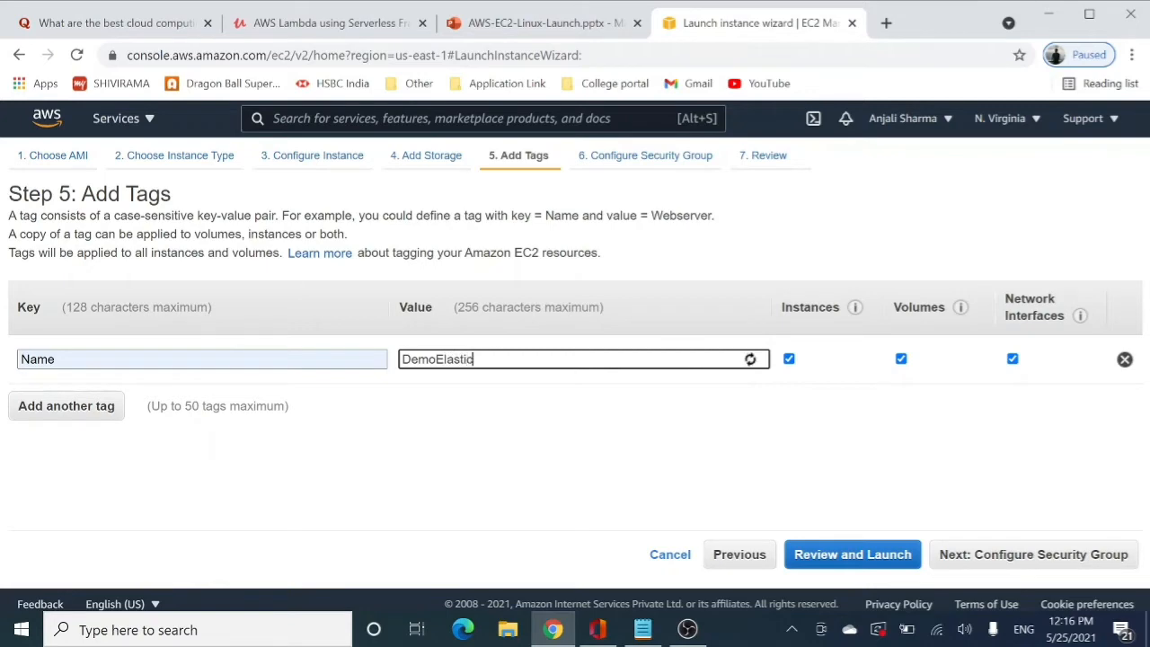
type("IP")
left_click(1051, 562)
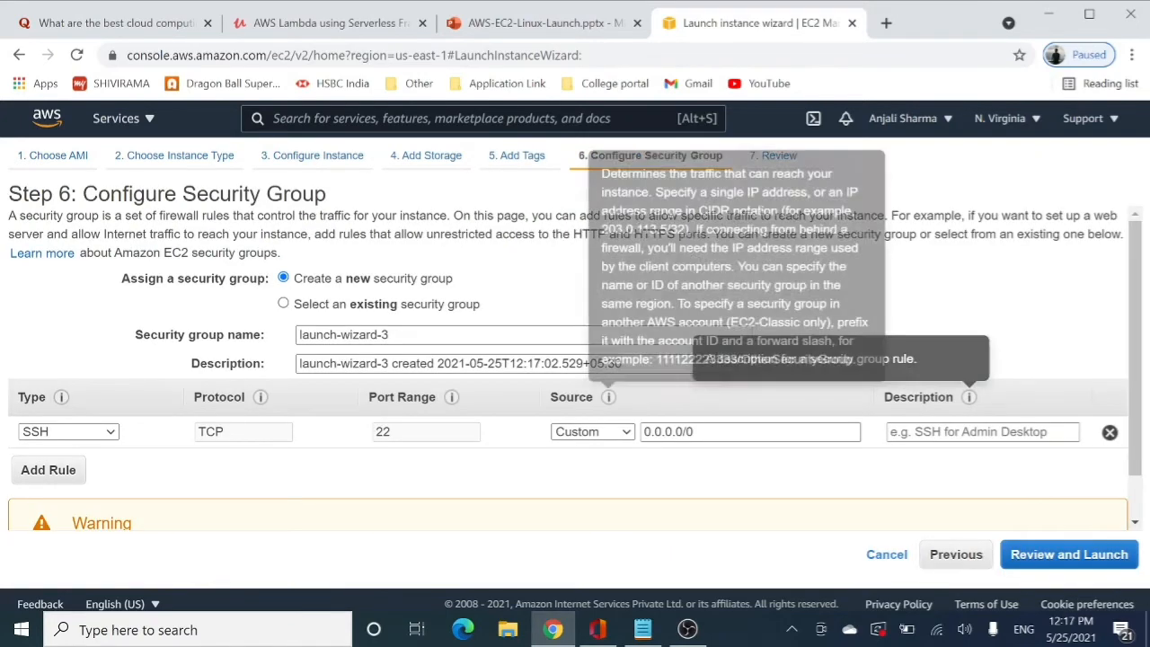
Assign the existing security group ssh-https-http to the instance and proceed to the launch review
left_click(283, 304)
scroll(375, 381, "down", 2)
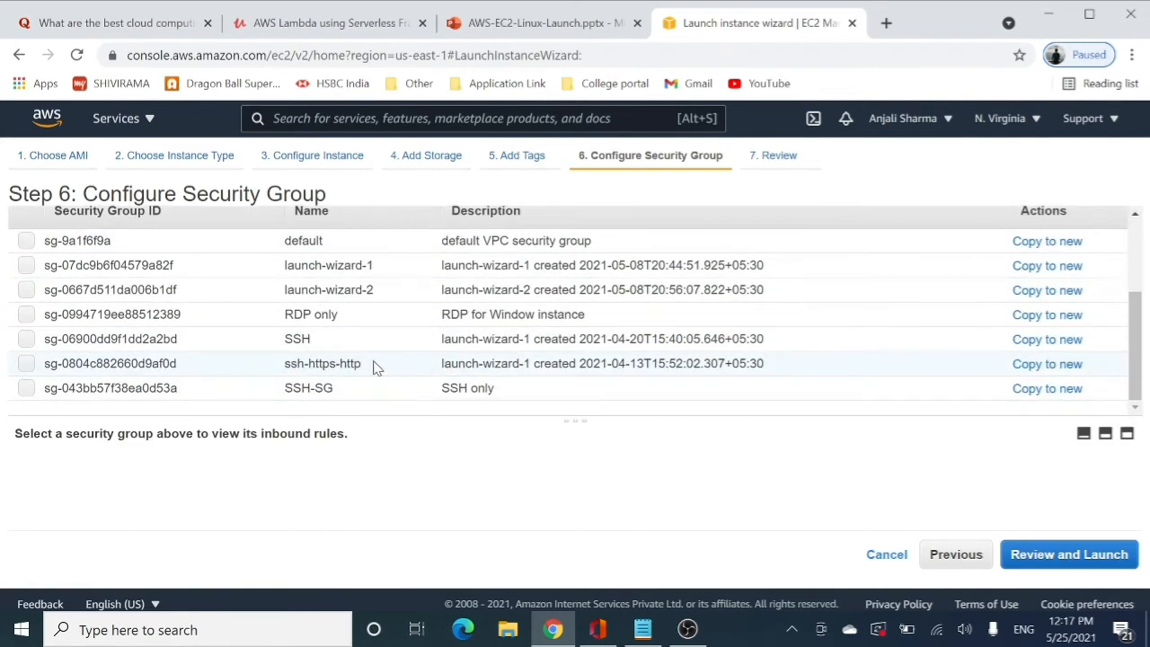
left_click(376, 368)
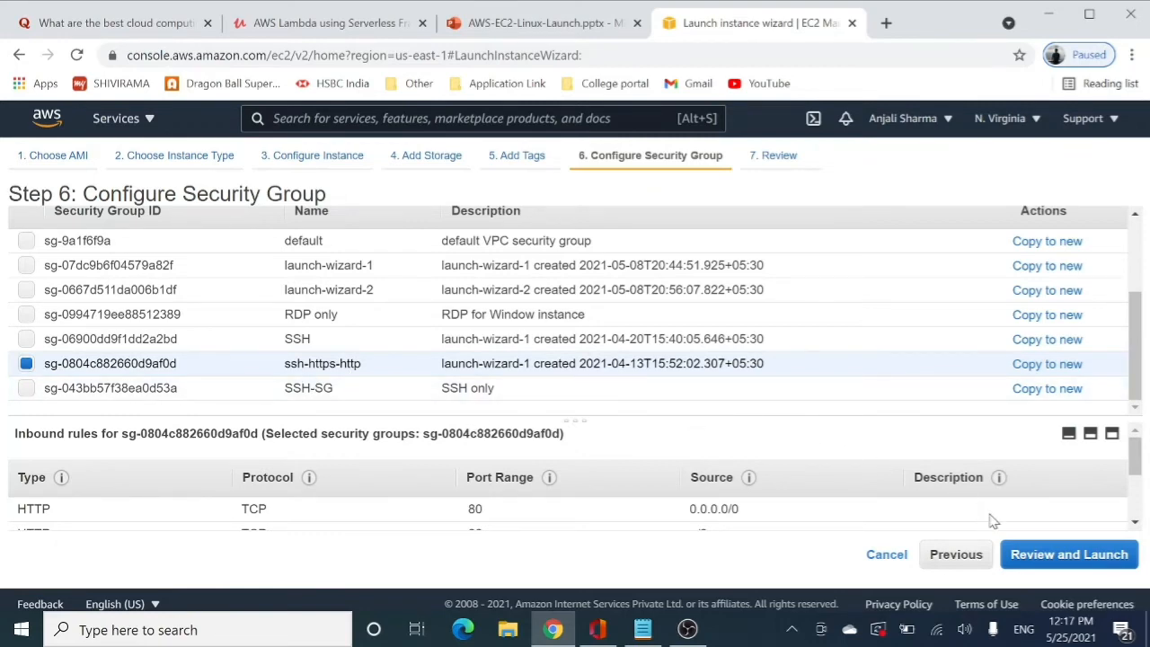
left_click(1045, 564)
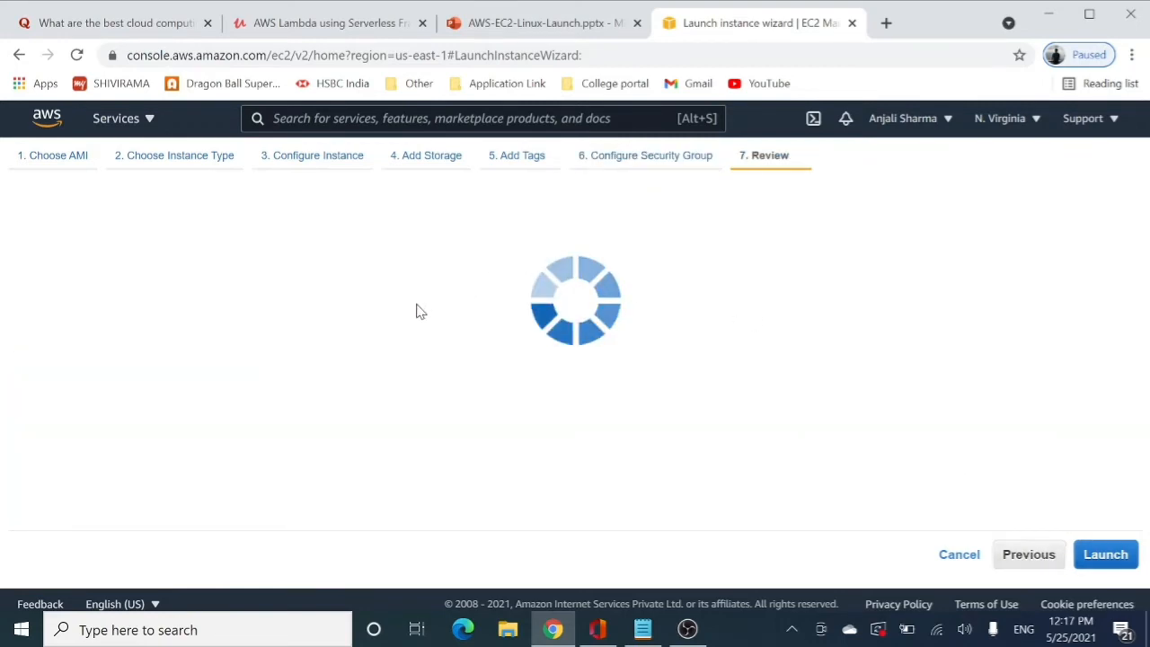
Launch the instance with the existing key pair mylinuxkey, acknowledging access to its private key file
scroll(416, 312, "down", 2)
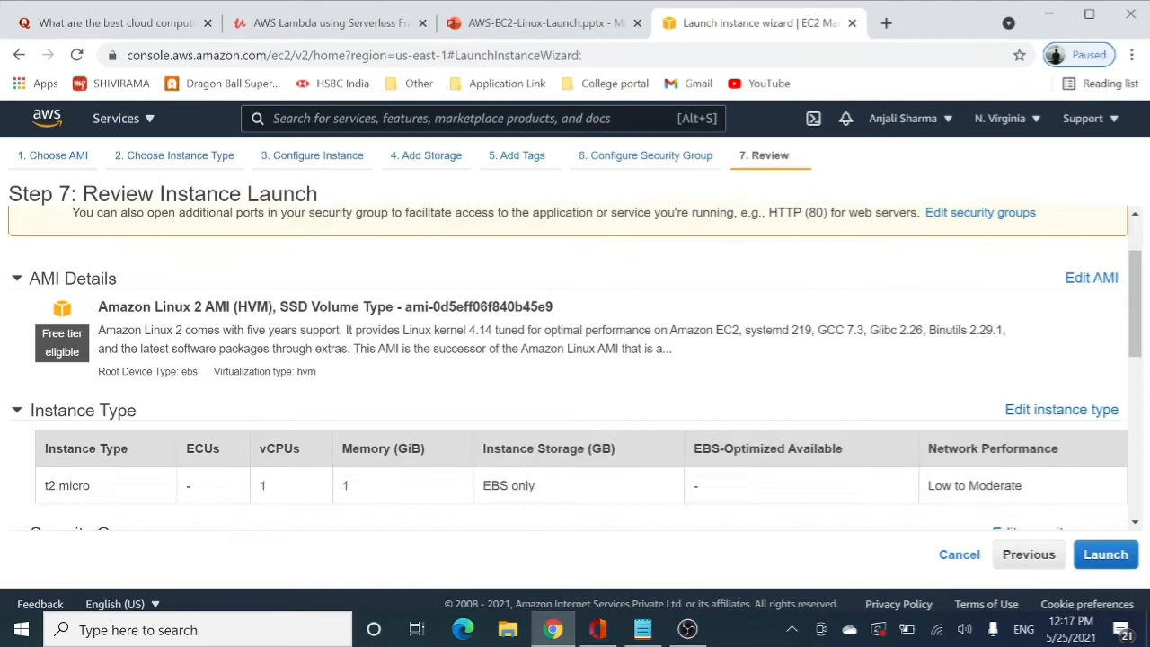
left_click(1121, 566)
left_click(352, 426)
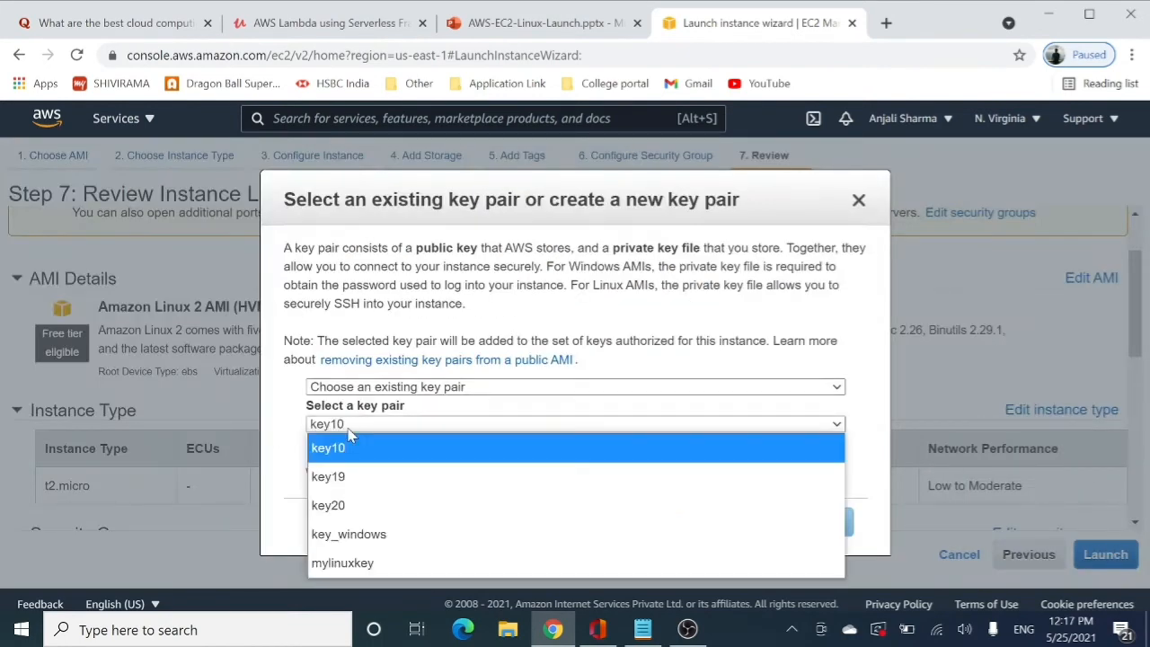
left_click(351, 560)
left_click(313, 452)
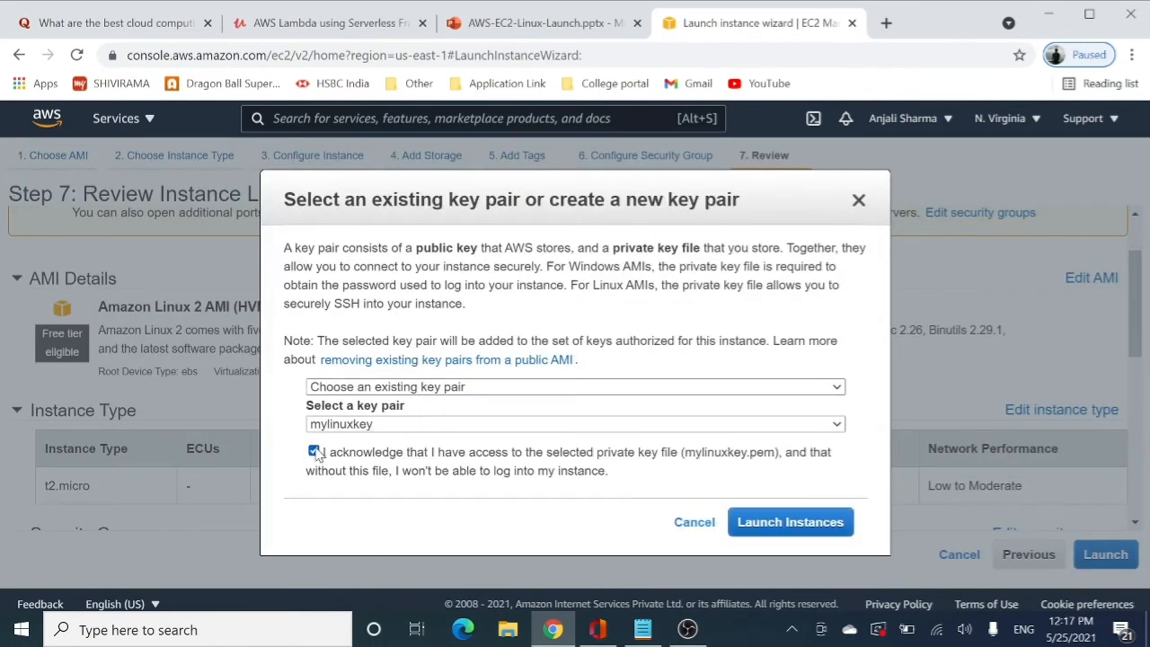
left_click(822, 522)
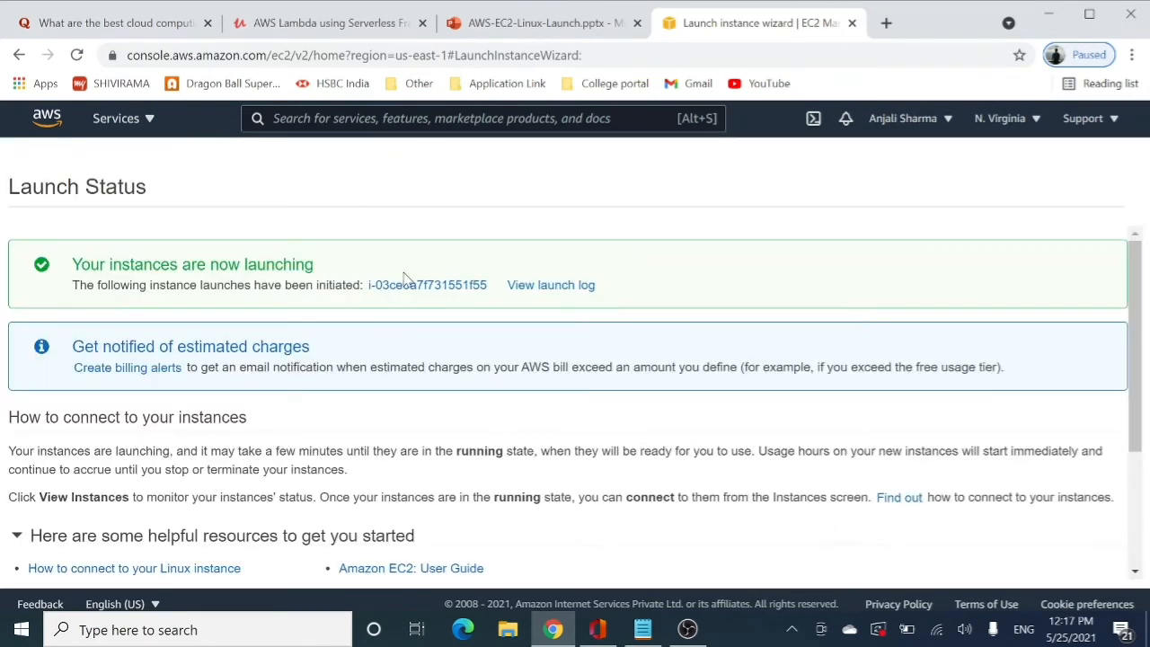
Open the details of the launched DemoElasticIP instance and copy its public IPv4 address
left_click(404, 285)
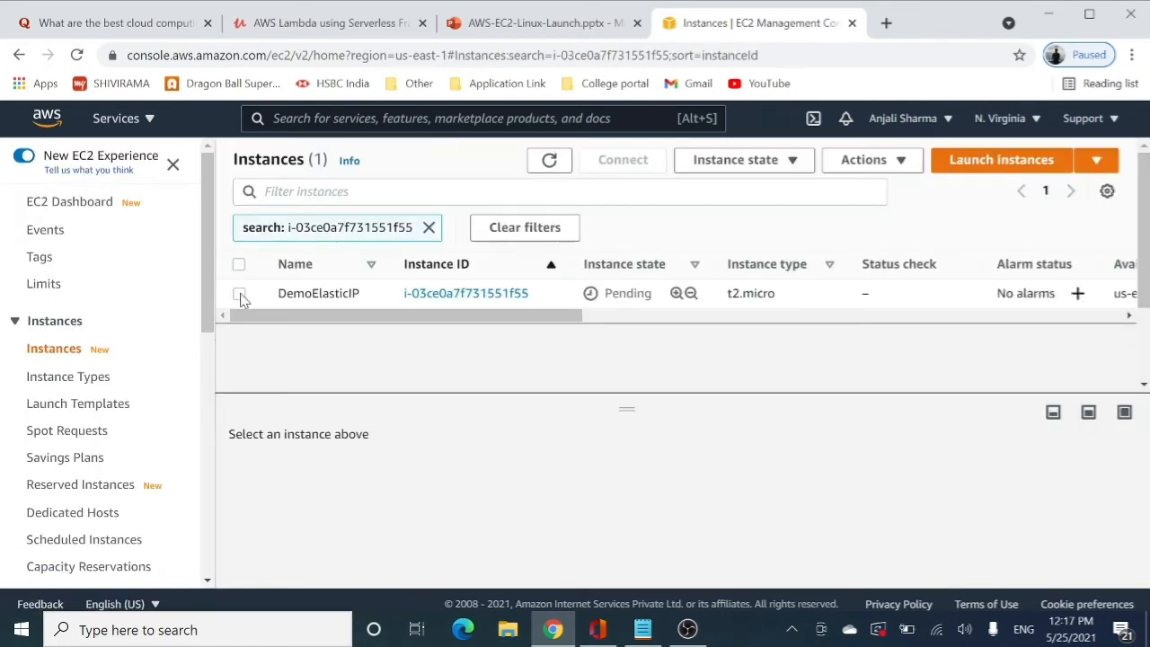
left_click(239, 295)
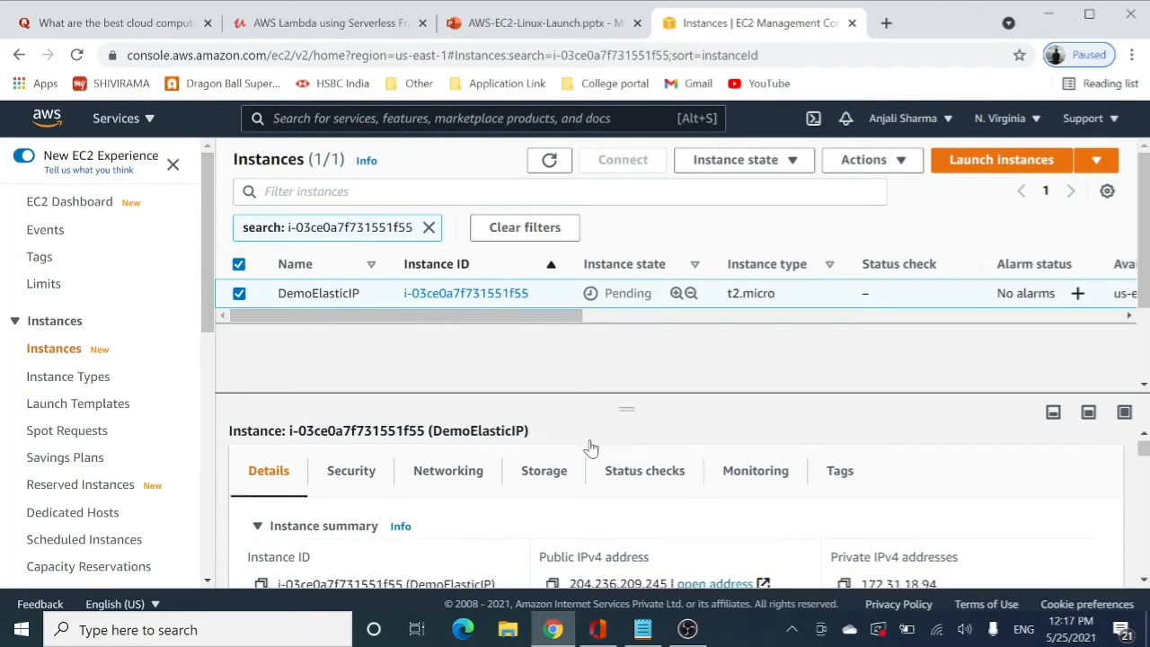
scroll(590, 447, "down", 2)
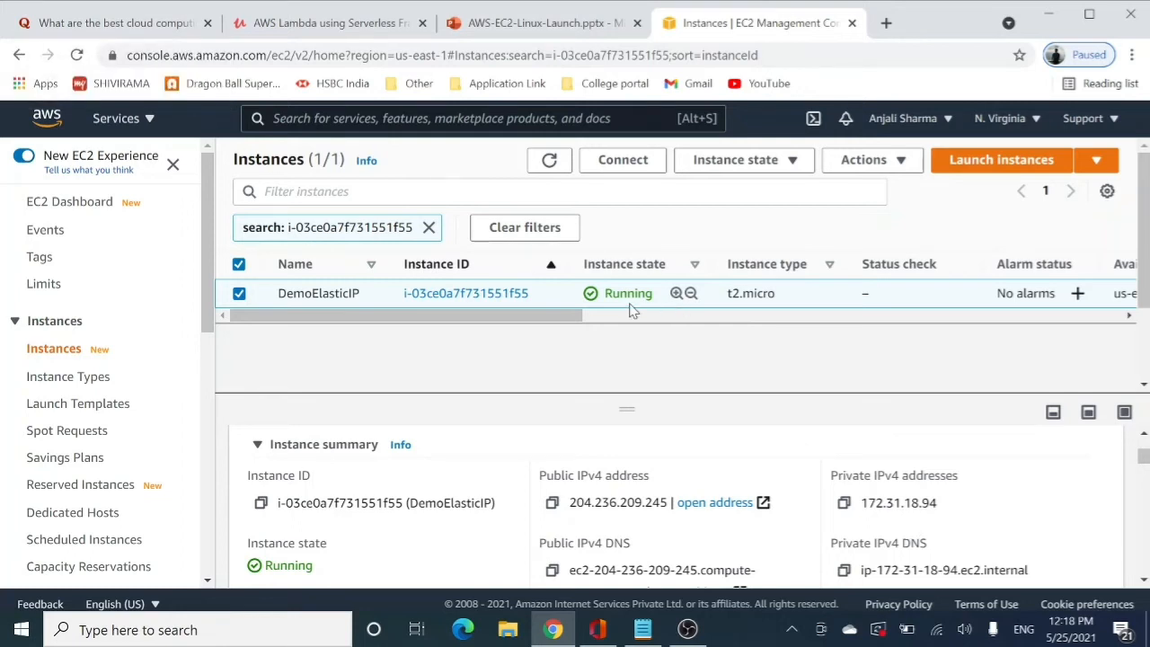
left_click(551, 504)
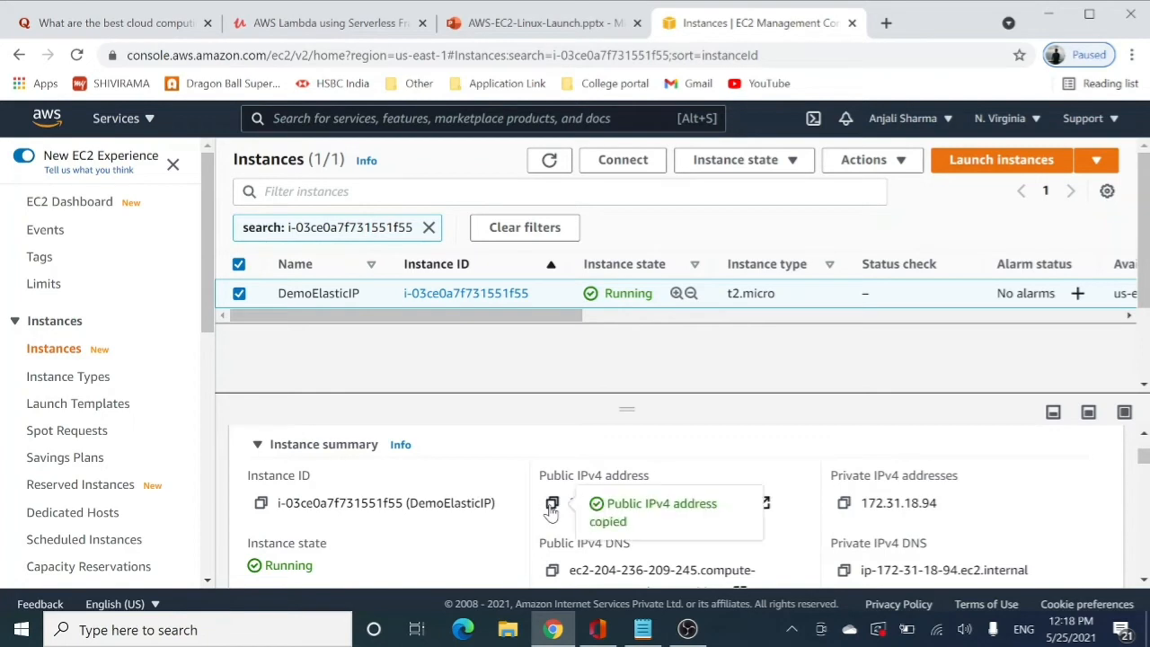
Load the instance's public IPv4 address in a new browser tab to check its web server
left_click(886, 23)
left_click(193, 52)
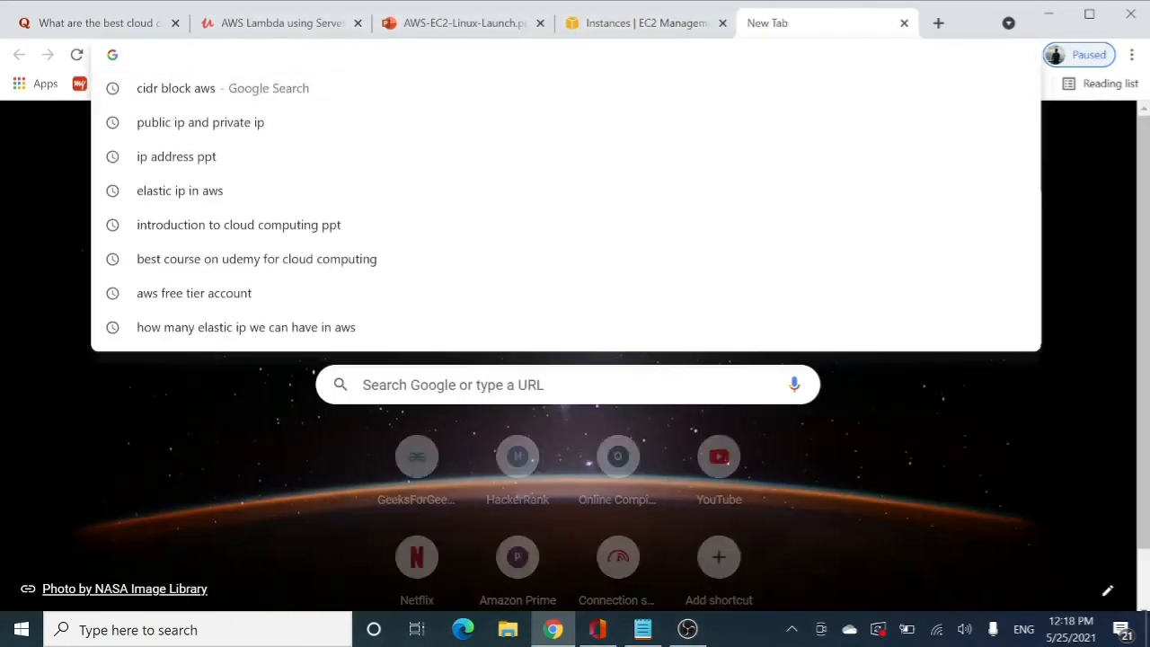
key("ctrl+v")
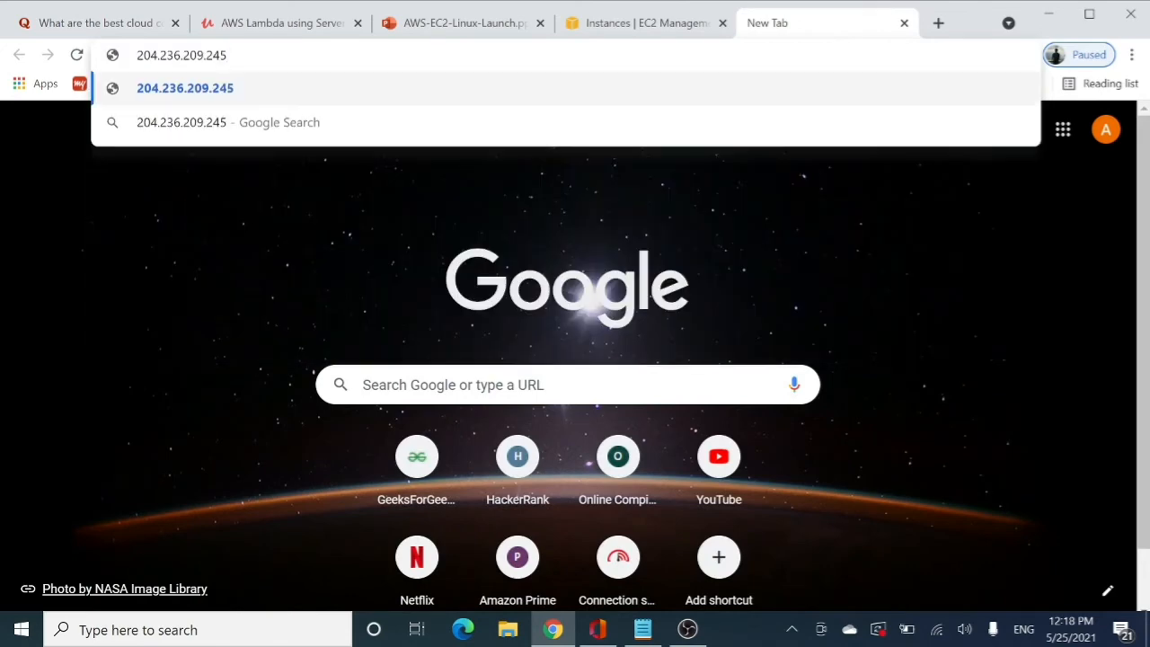
key("Return")
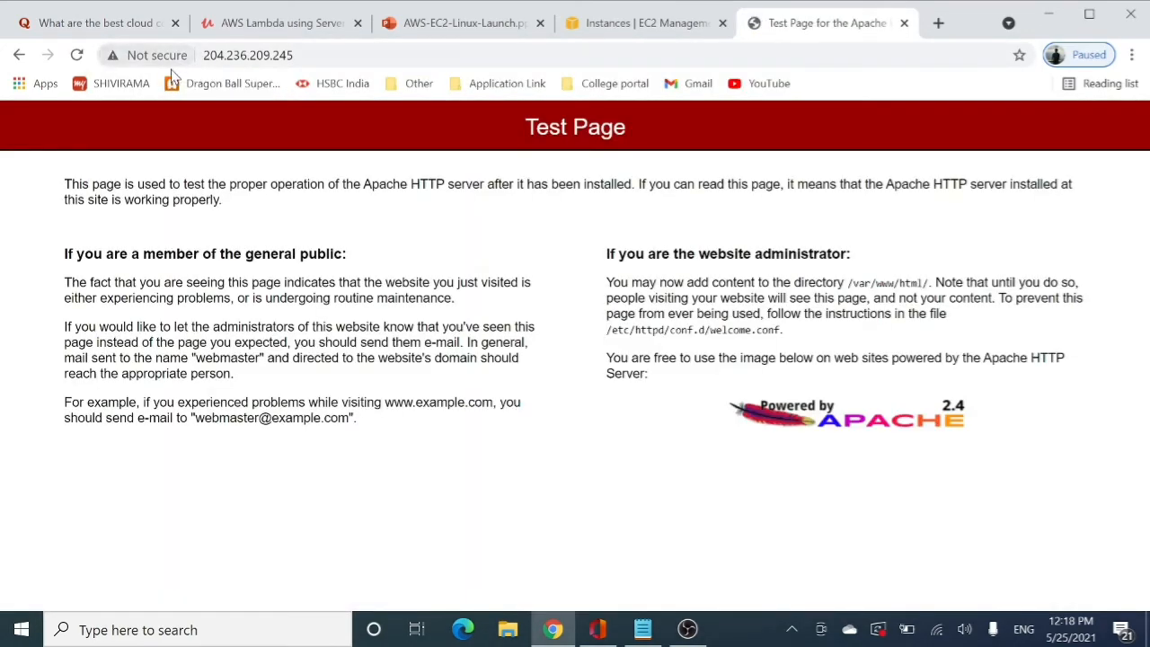
Note the copied IP address 204.236.209.245 below the script in the mytxt Notepad file, labelled "first ip", and return to the browser
left_click(642, 629)
left_click(858, 431)
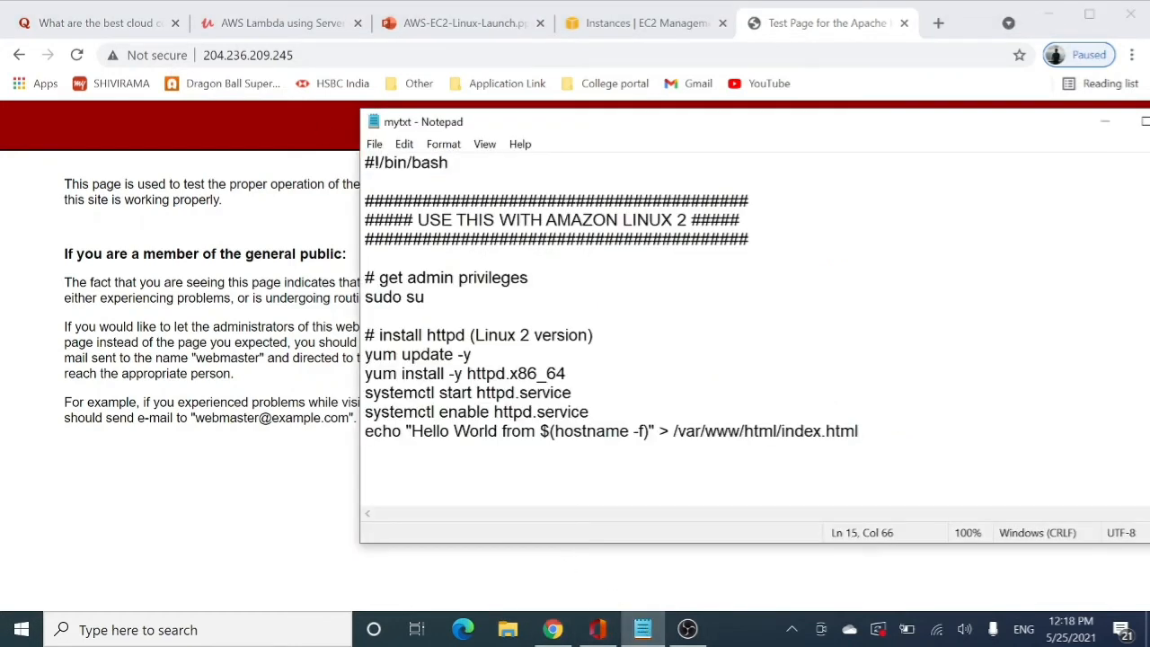
key("Return")
key("Return")
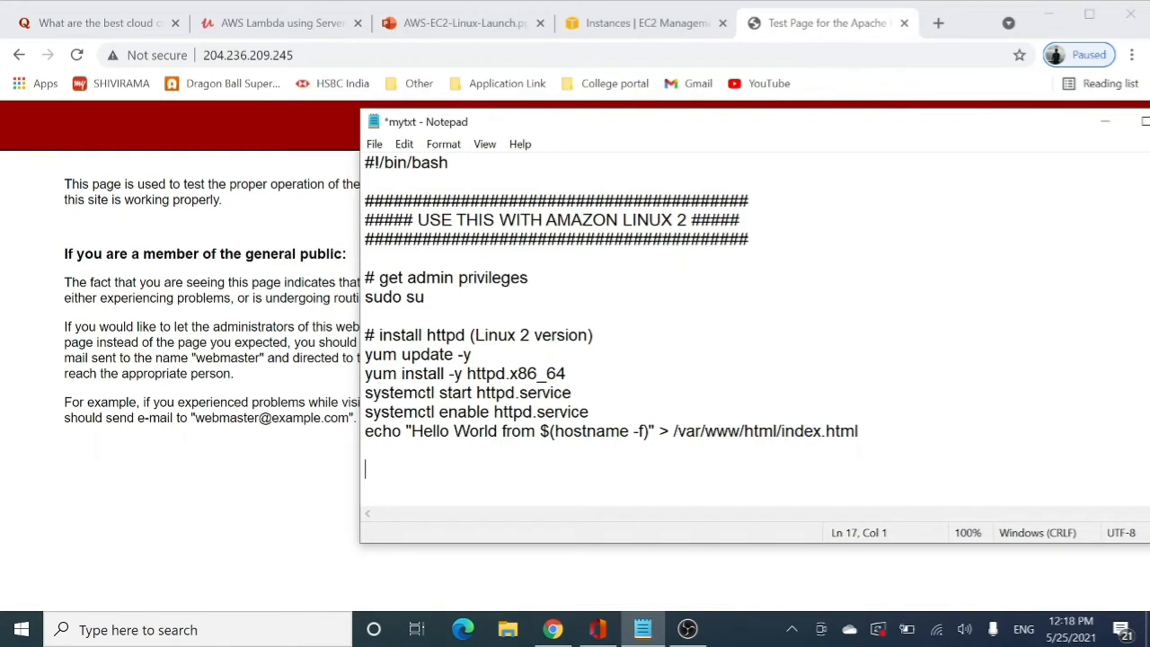
key("ctrl+v")
type("---")
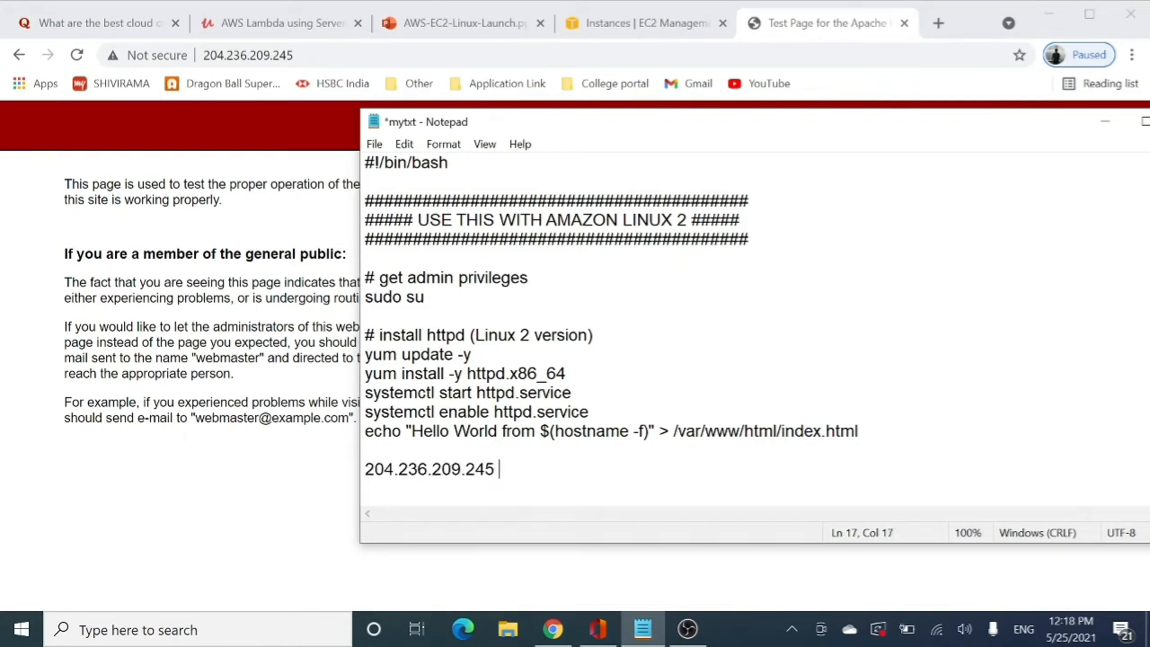
type("first ip")
left_click(282, 532)
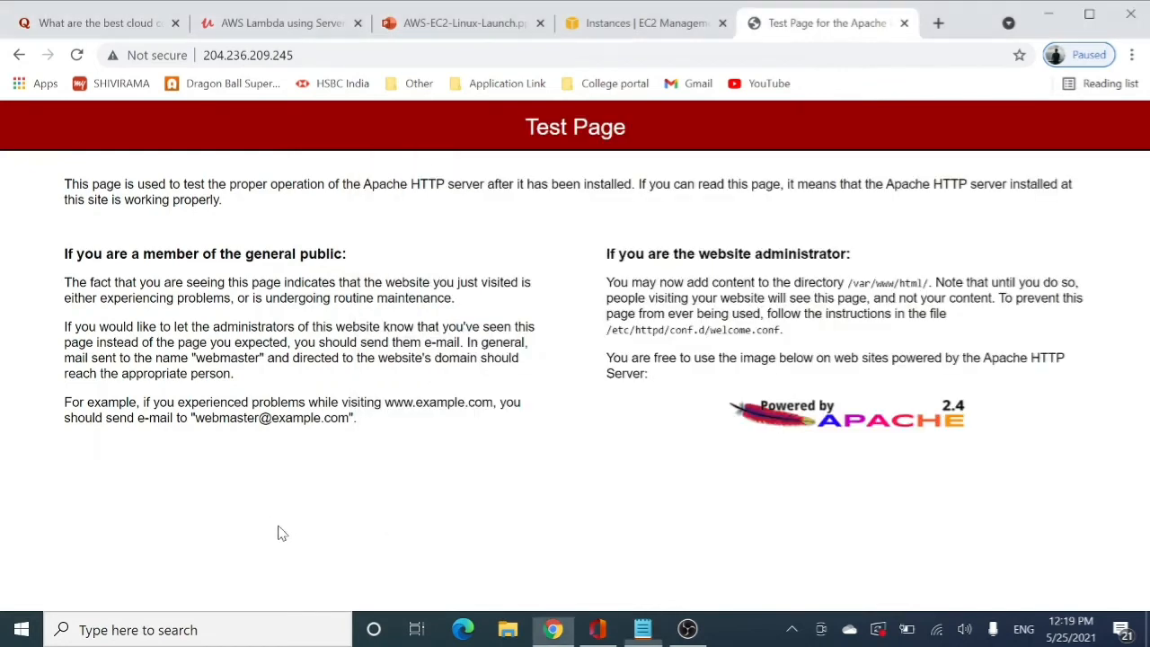
Return to the EC2 instances list and stop the DemoElasticIP instance
left_click(595, 27)
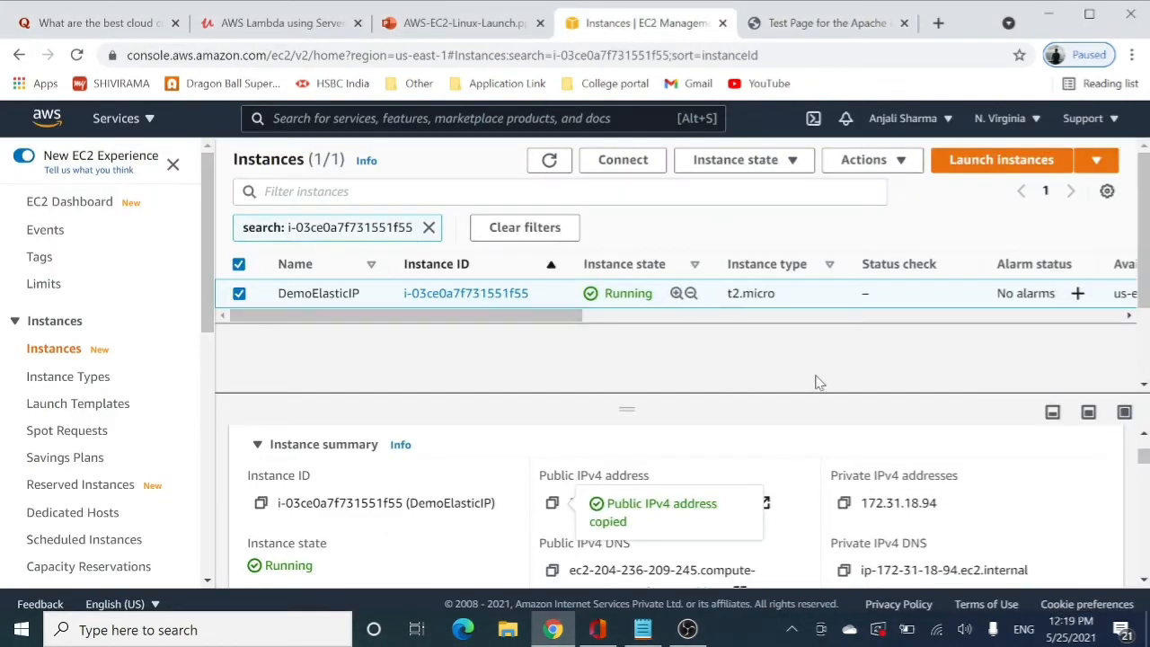
left_click(793, 167)
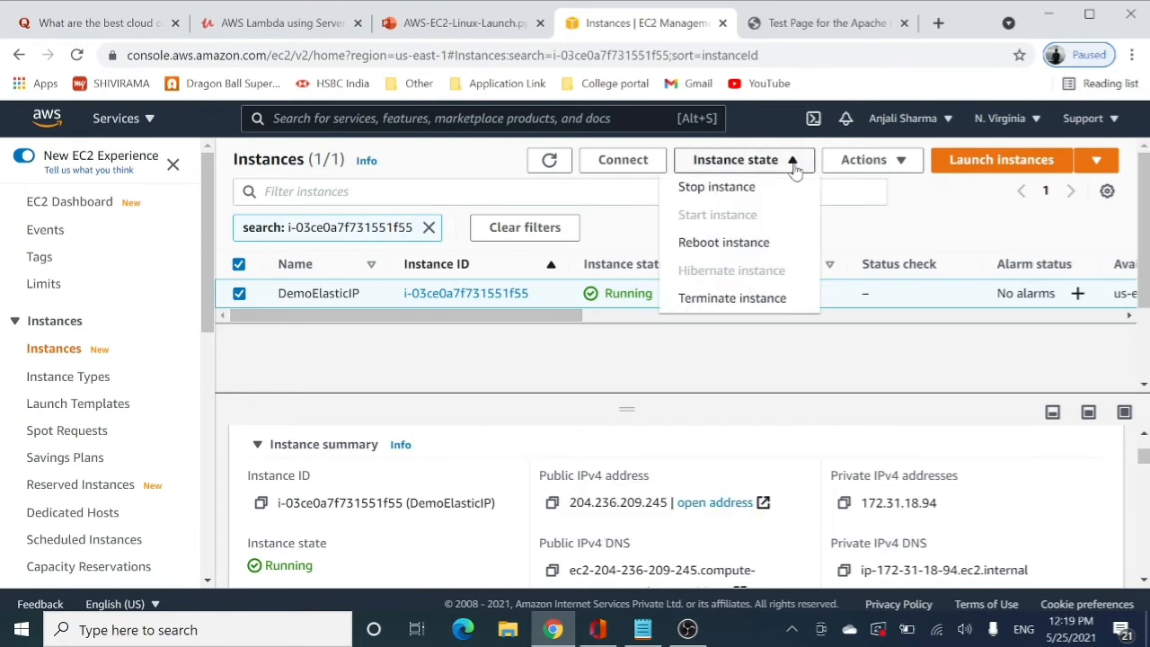
left_click(747, 190)
left_click(906, 459)
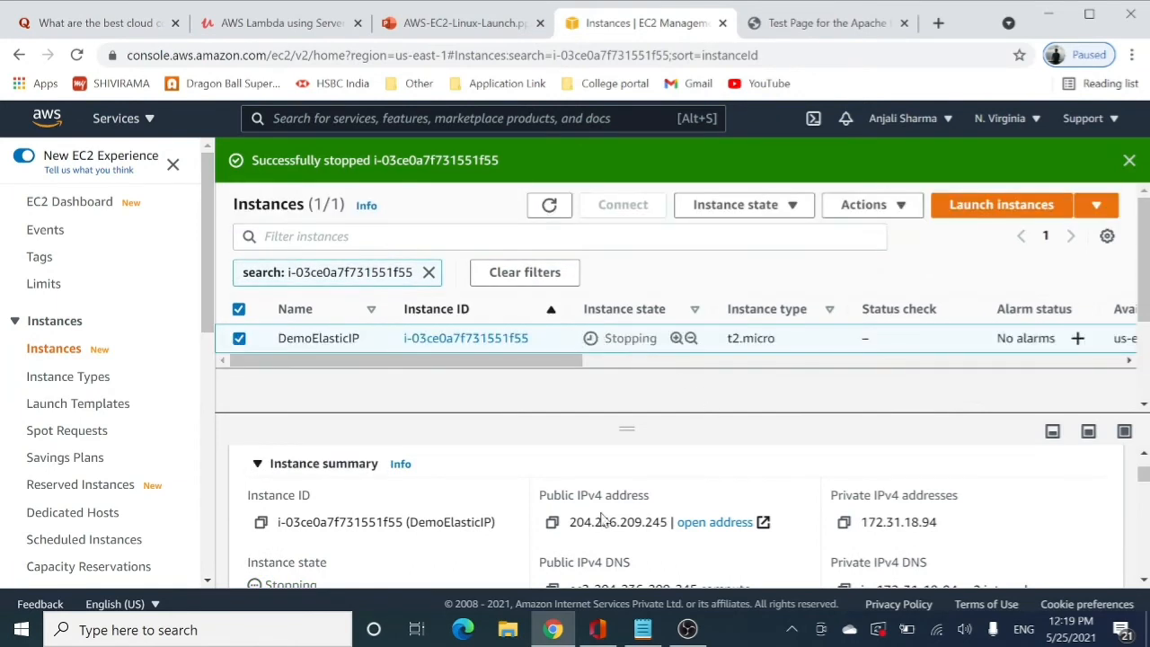
Refresh the instance list repeatedly to monitor DemoElasticIP's state and public IPv4 address while it stops
left_click(548, 207)
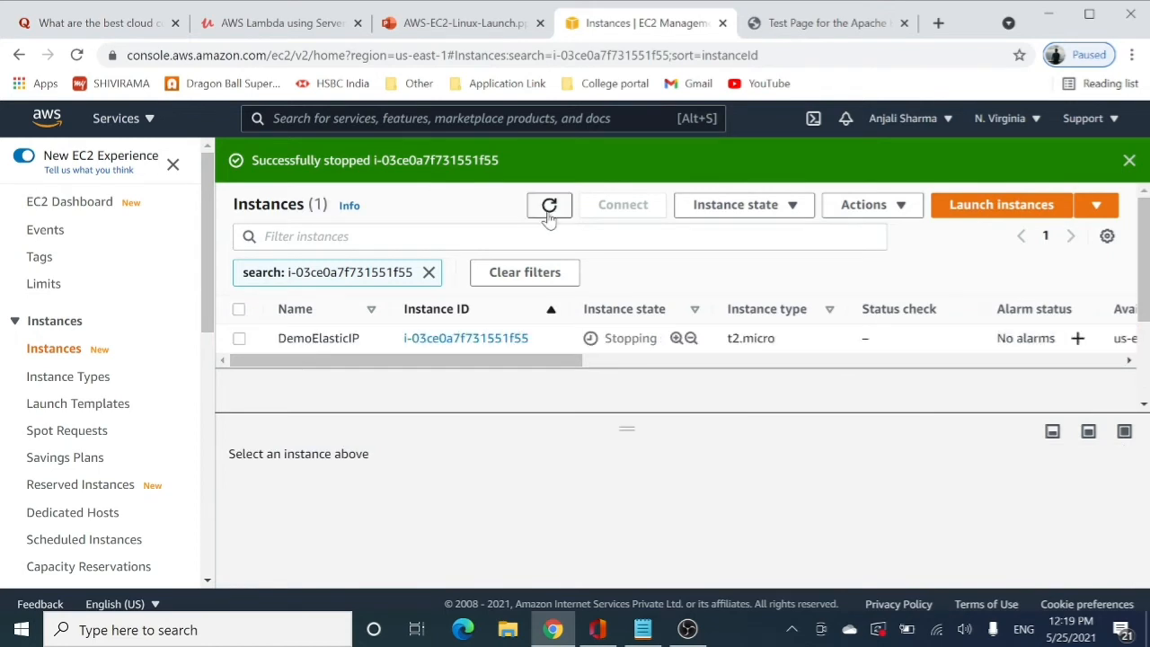
left_click(240, 339)
scroll(629, 476, "down", 1)
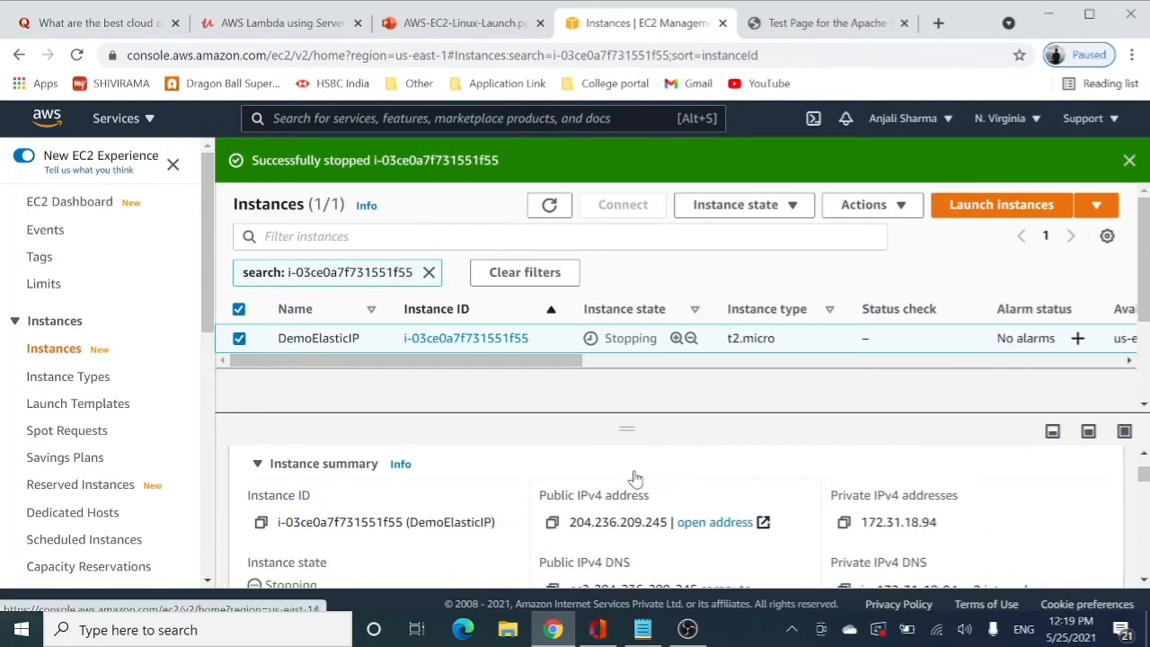
left_click(550, 206)
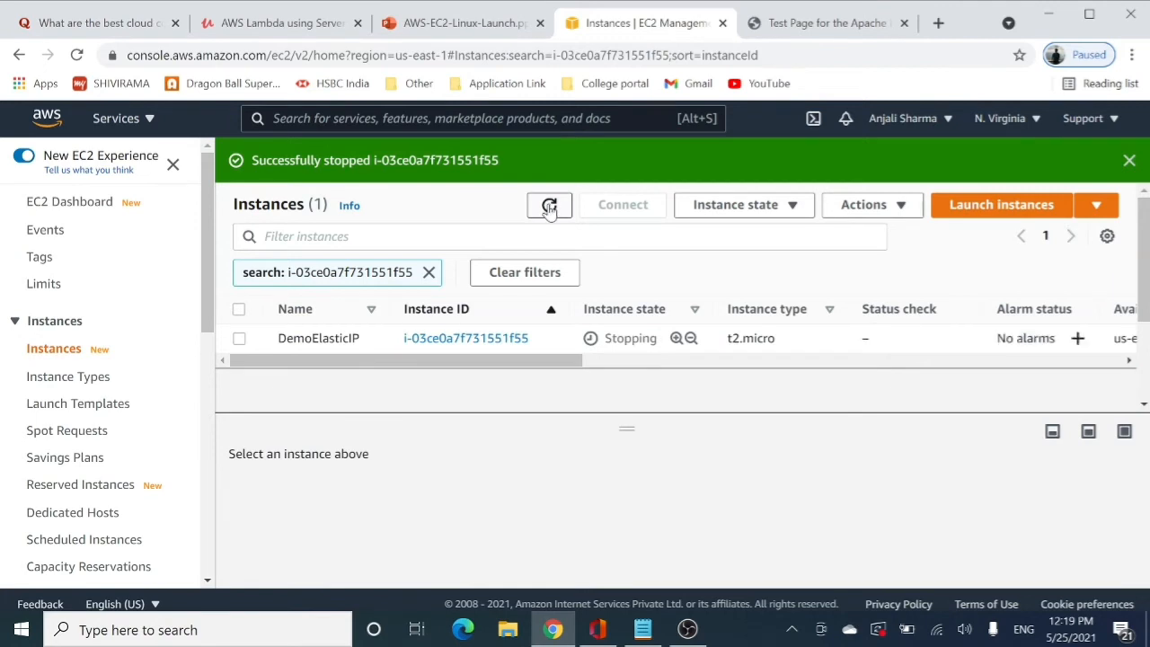
left_click(550, 206)
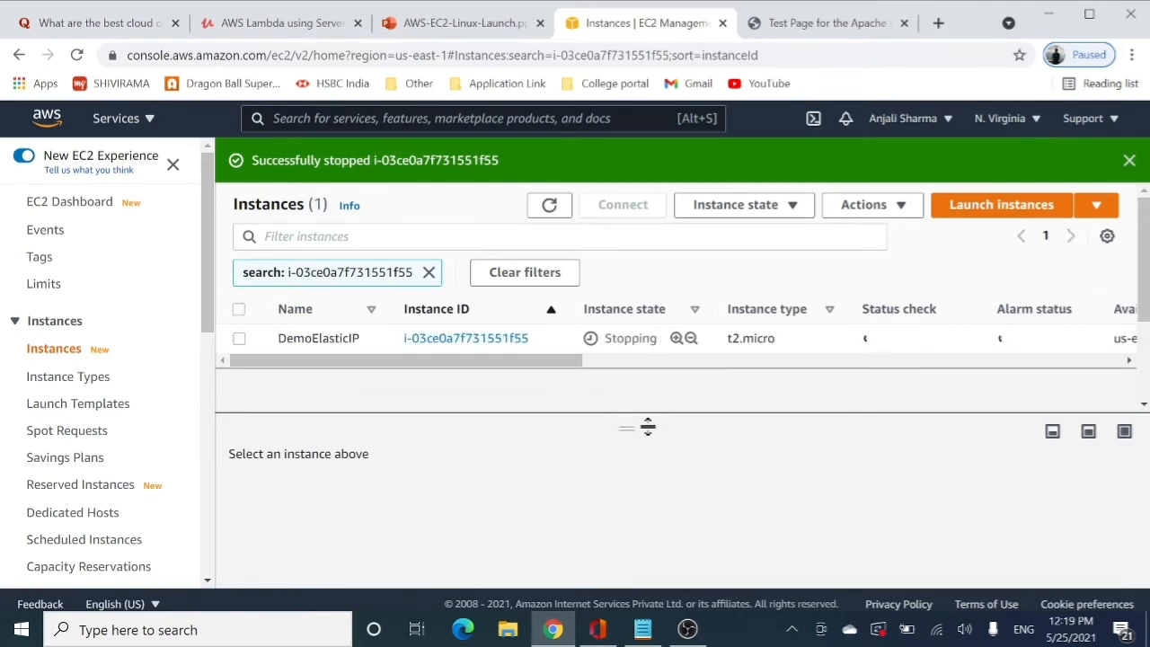
left_click(553, 206)
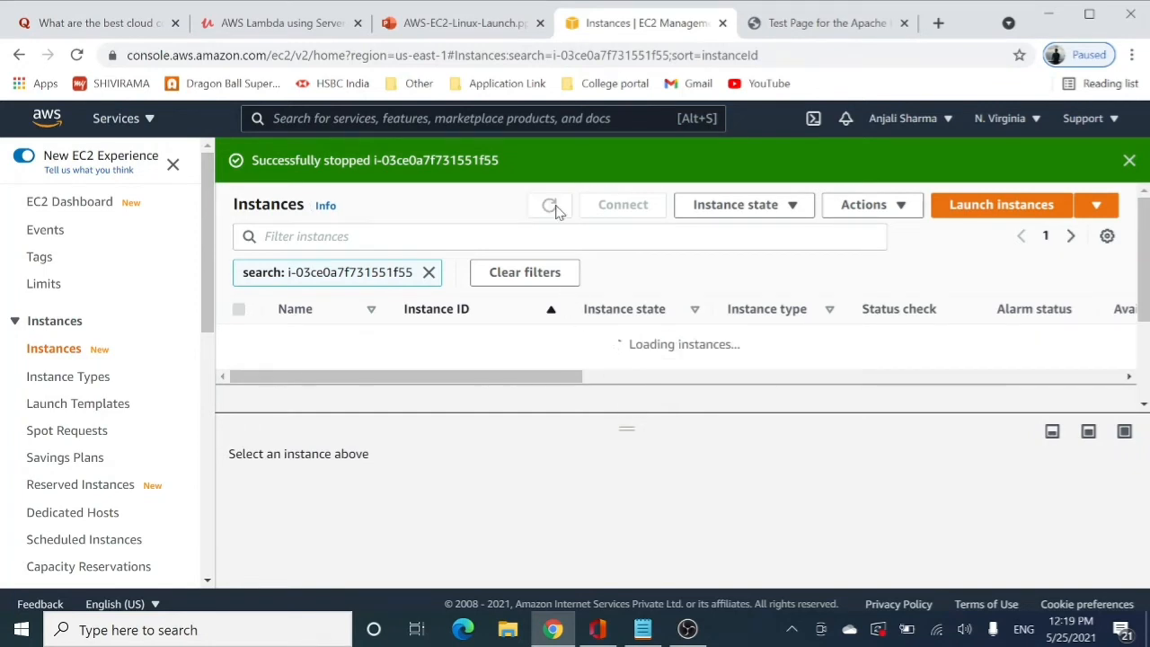
Examine DemoElasticIP's list entry and instance summary for its state and public IPv4 address after the stop
left_click(359, 338)
scroll(360, 308, "down", 1)
scroll(360, 308, "up", 1)
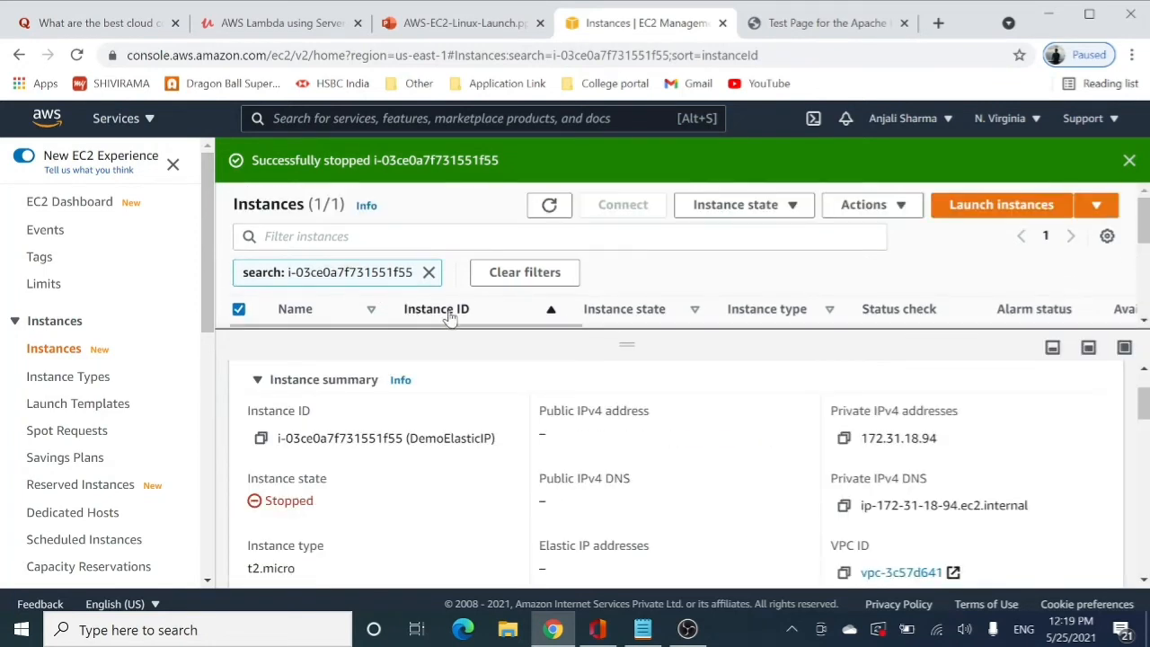
scroll(251, 286, "down", 1)
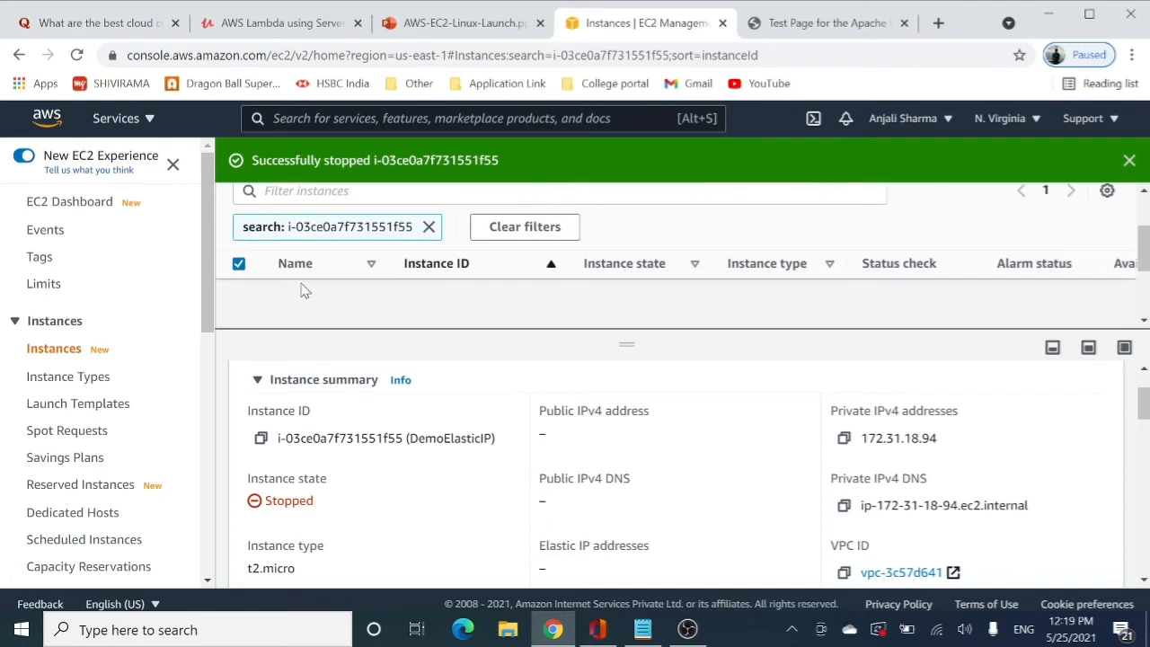
scroll(488, 272, "up", 1)
left_click(550, 206)
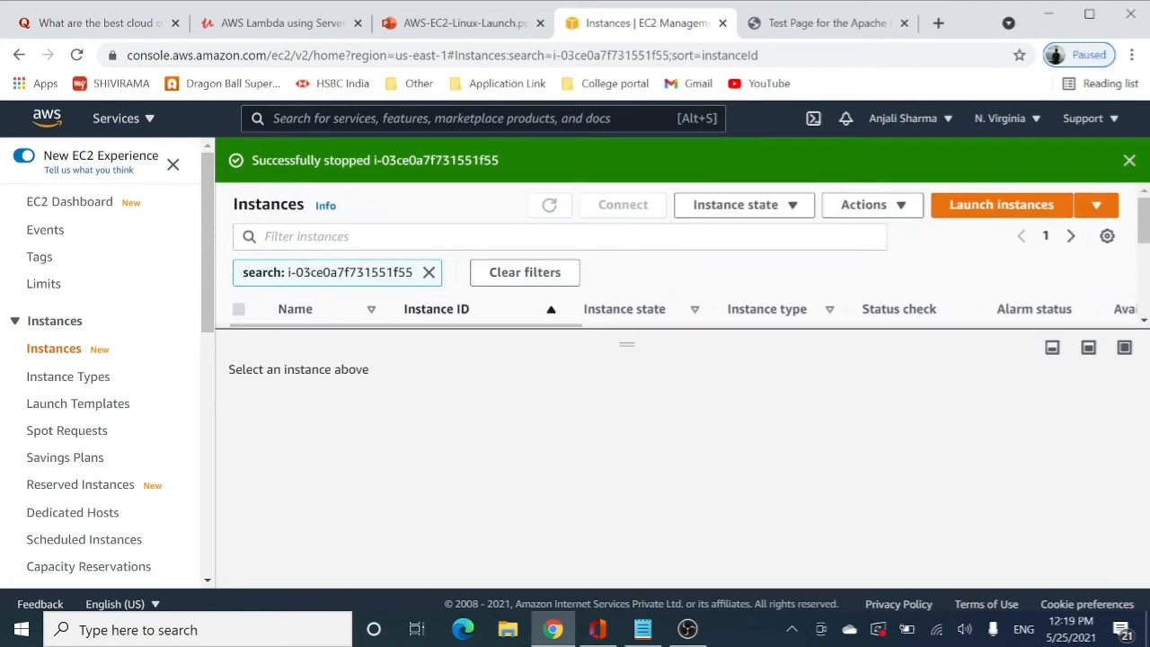
left_click_drag(546, 334, 547, 380)
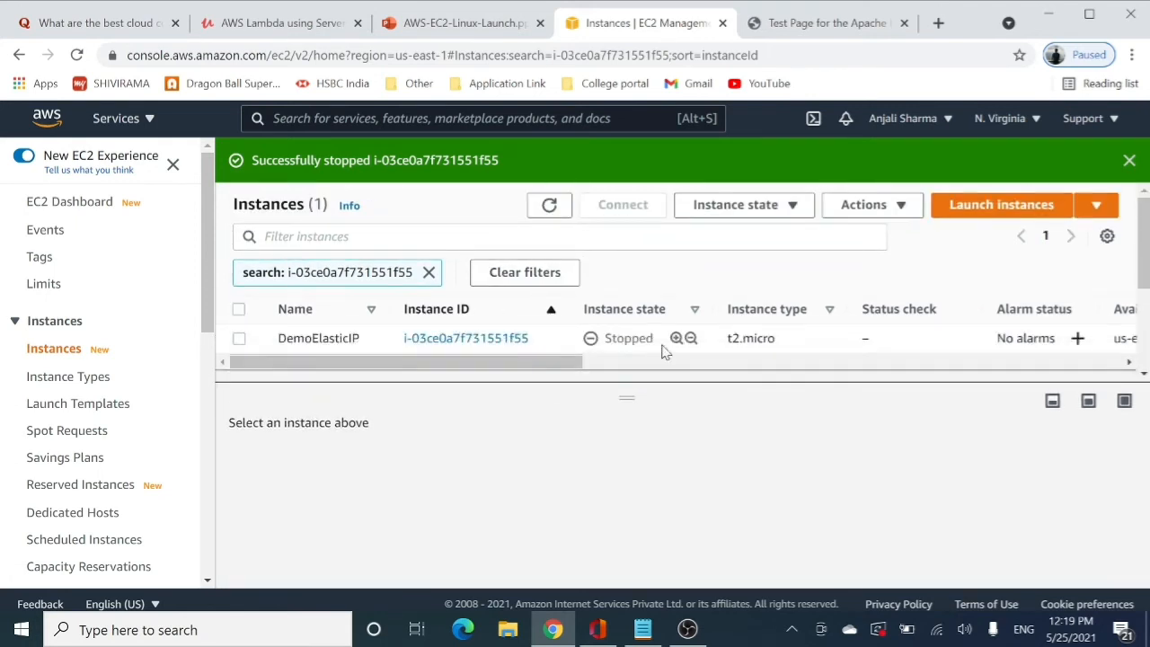
left_click(241, 339)
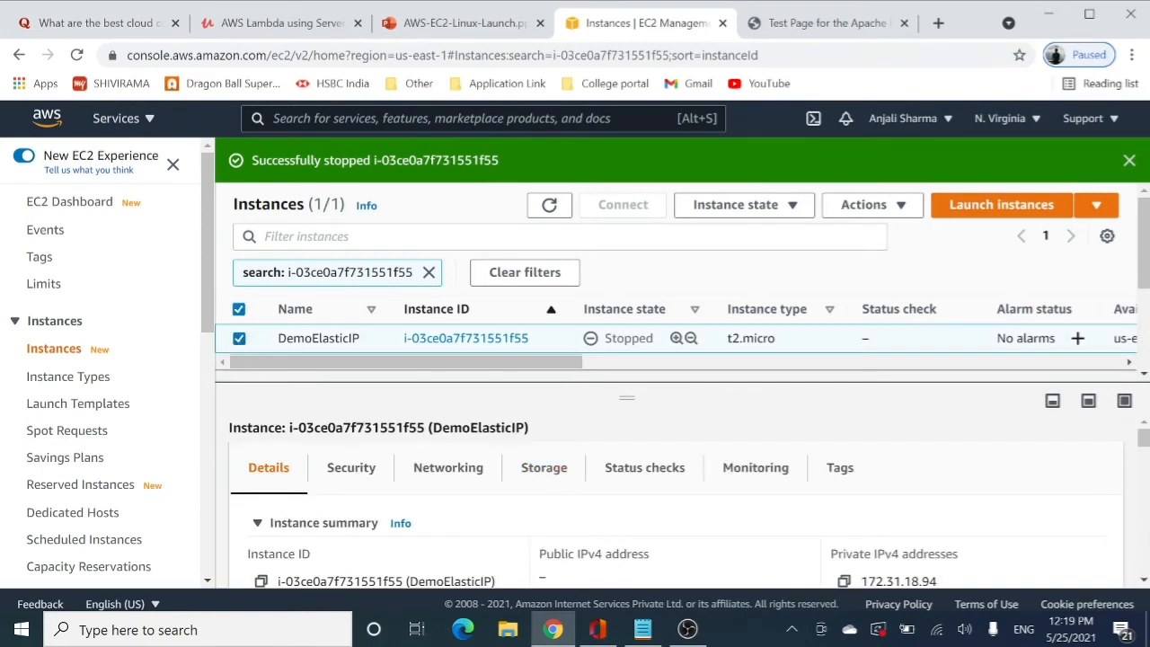
scroll(629, 530, "down", 1)
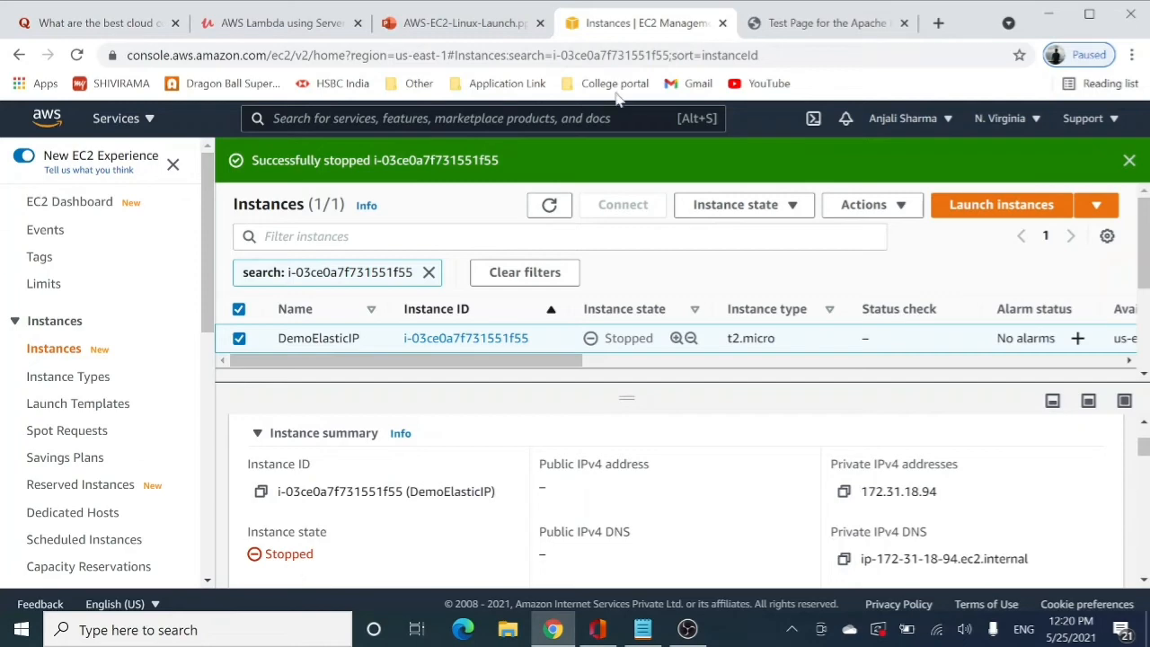
Compare the web server test page's address with the public IPv4 address field of the stopped instance
left_click(832, 33)
left_click_drag(295, 55, 202, 55)
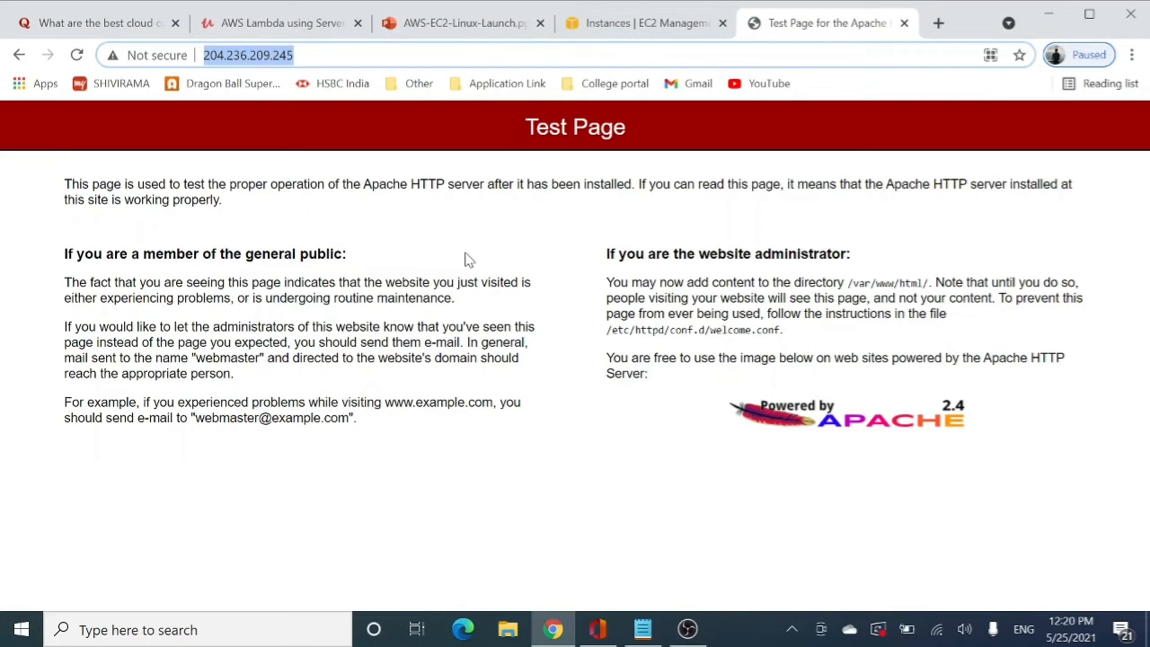
left_click(603, 33)
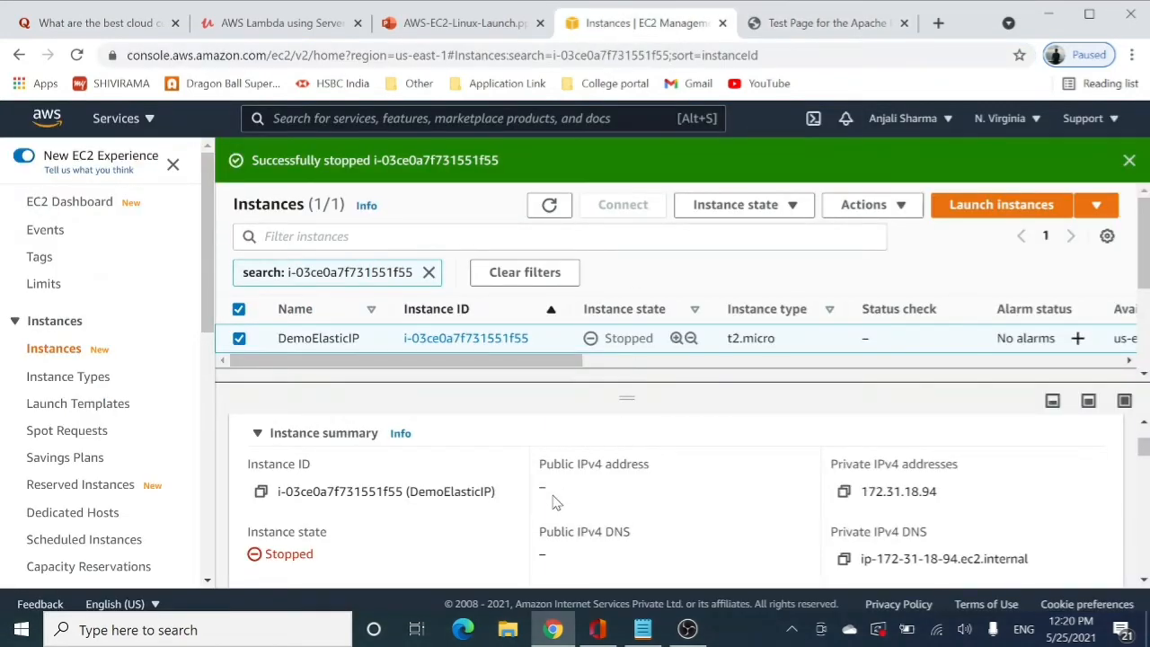
Start the DemoElasticIP instance again and refresh the list until it is running
left_click(726, 207)
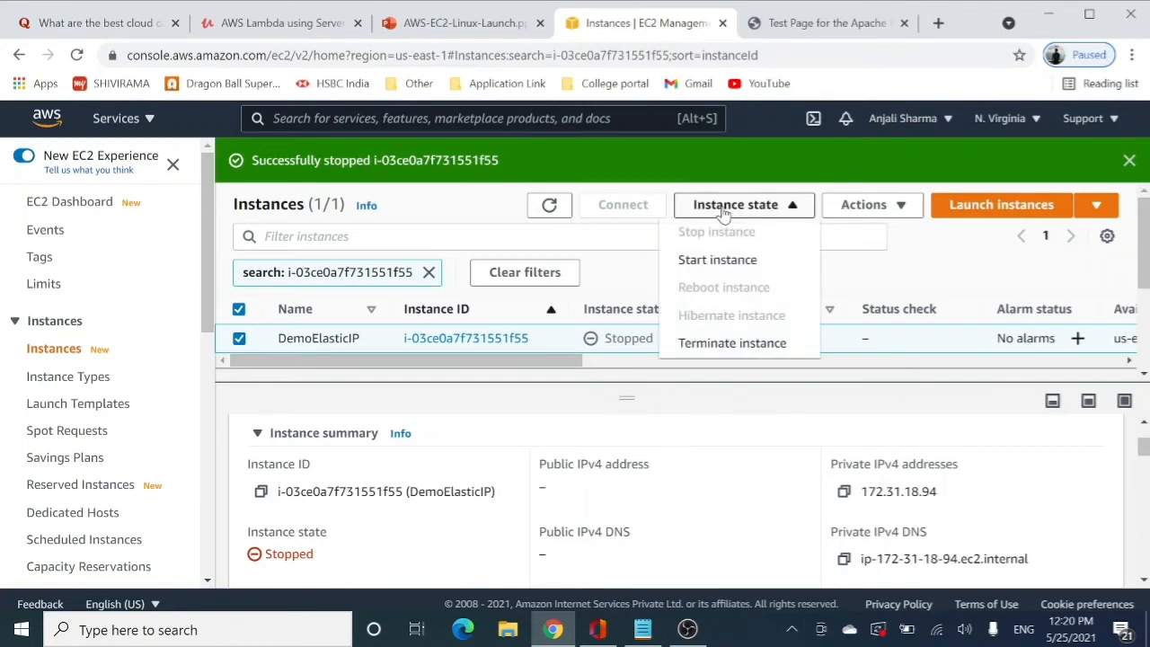
left_click(726, 266)
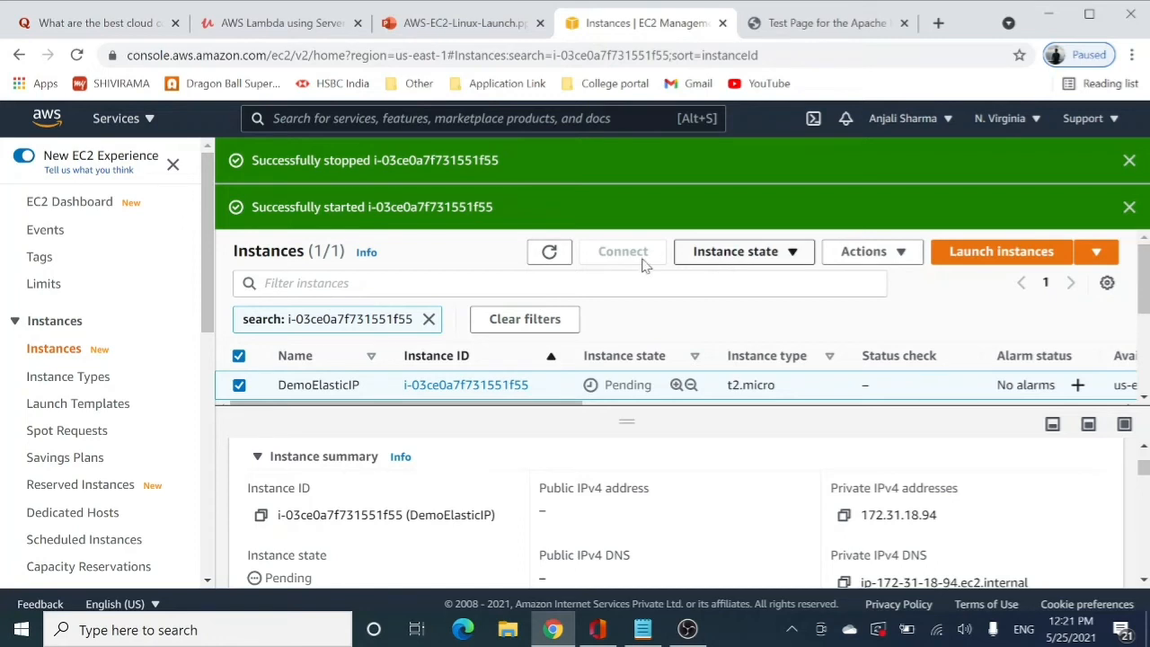
left_click(549, 253)
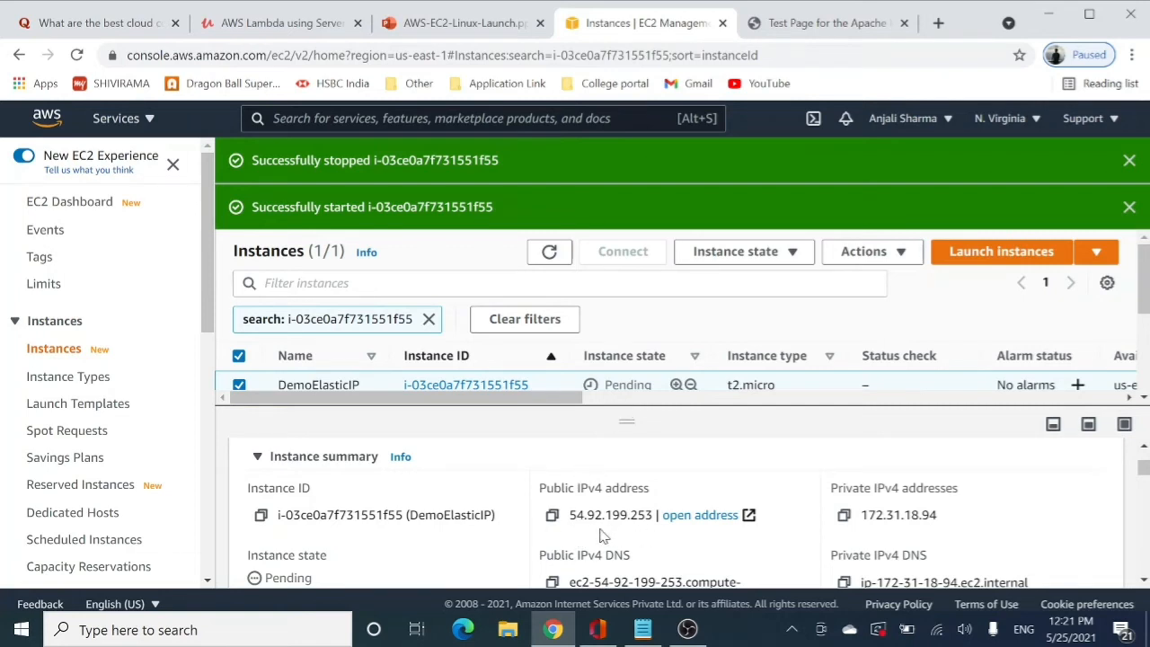
left_click(549, 253)
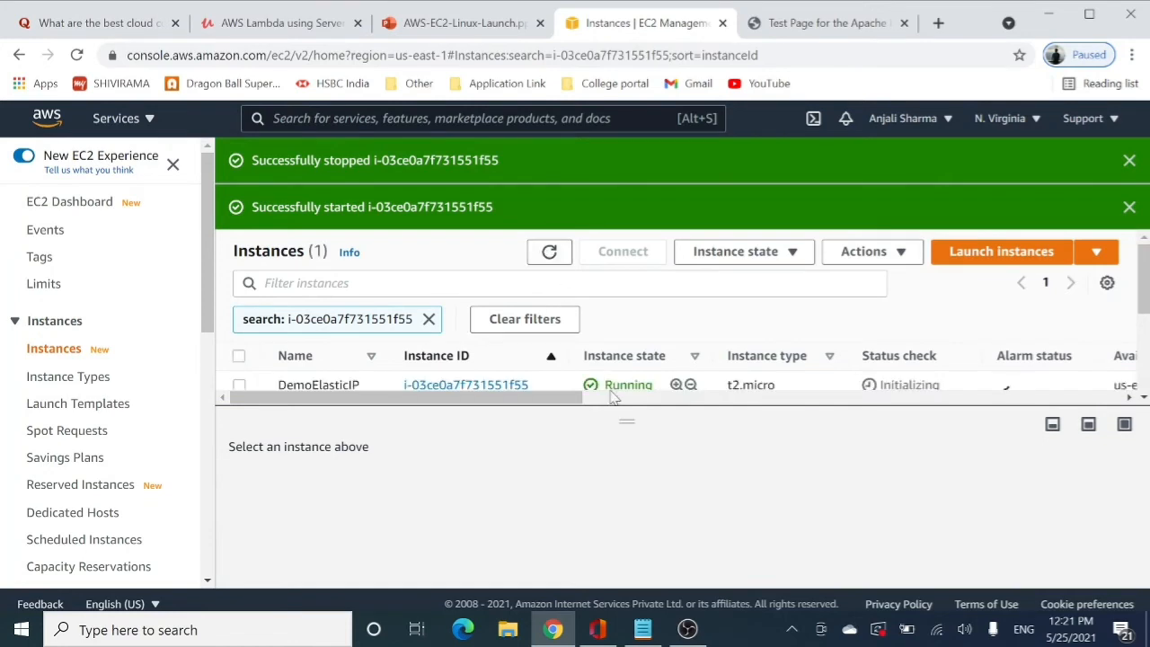
Select DemoElasticIP in the list and copy the new public IPv4 address from its instance summary
left_click(239, 384)
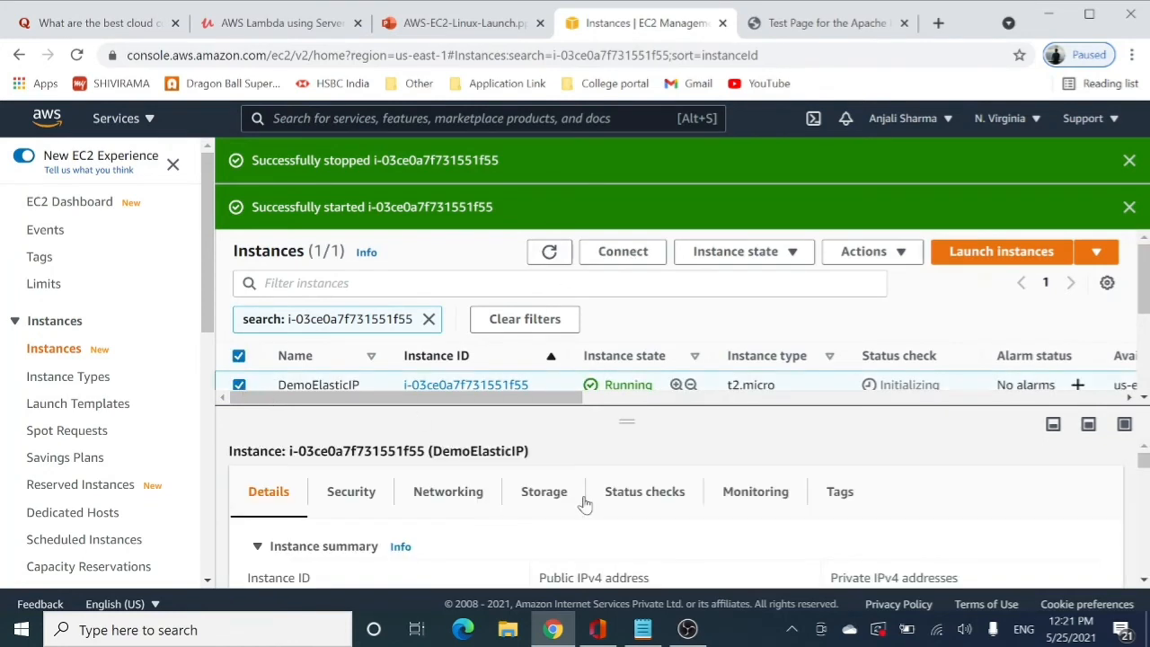
scroll(613, 509, "down", 1)
scroll(613, 509, "down", 1)
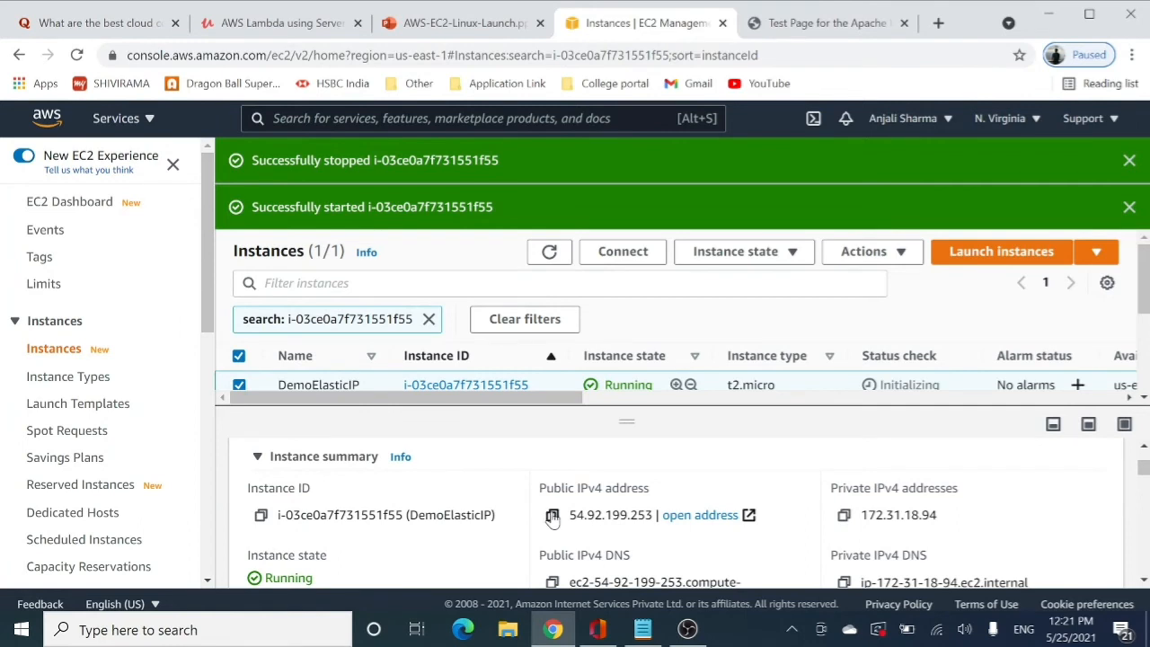
left_click(552, 517)
Note 54.92.199.253 on a new line below the first IP in the mytxt Notepad file, labelled "---second ip"
left_click(643, 629)
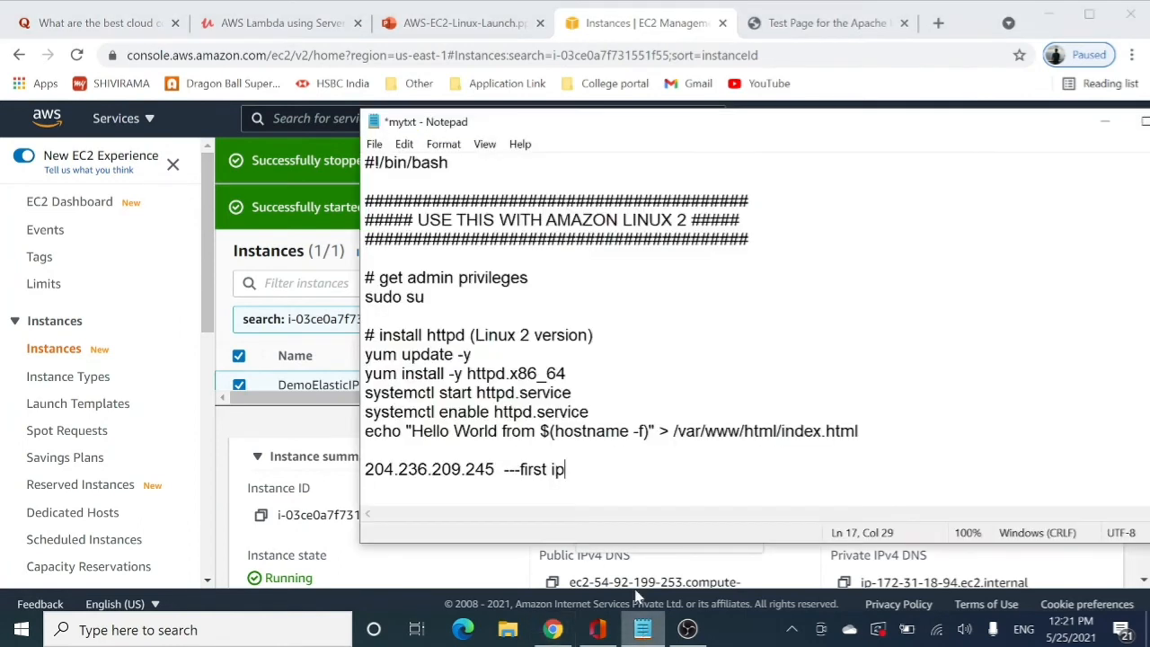
key("Return")
key("ctrl+v")
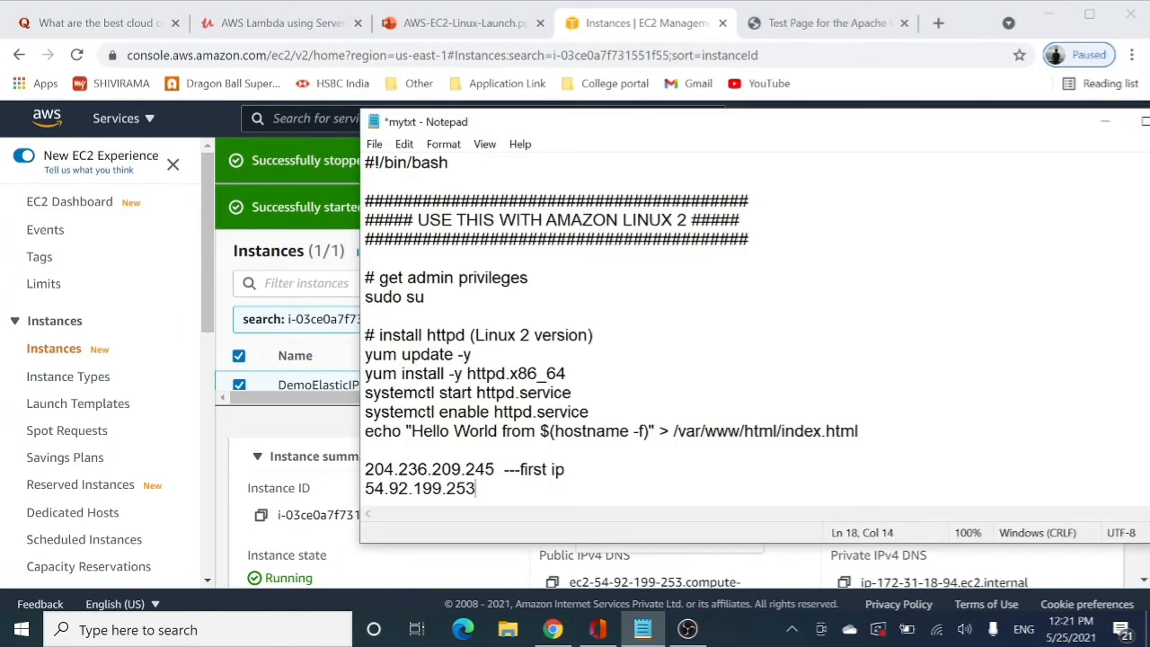
type("---second ip")
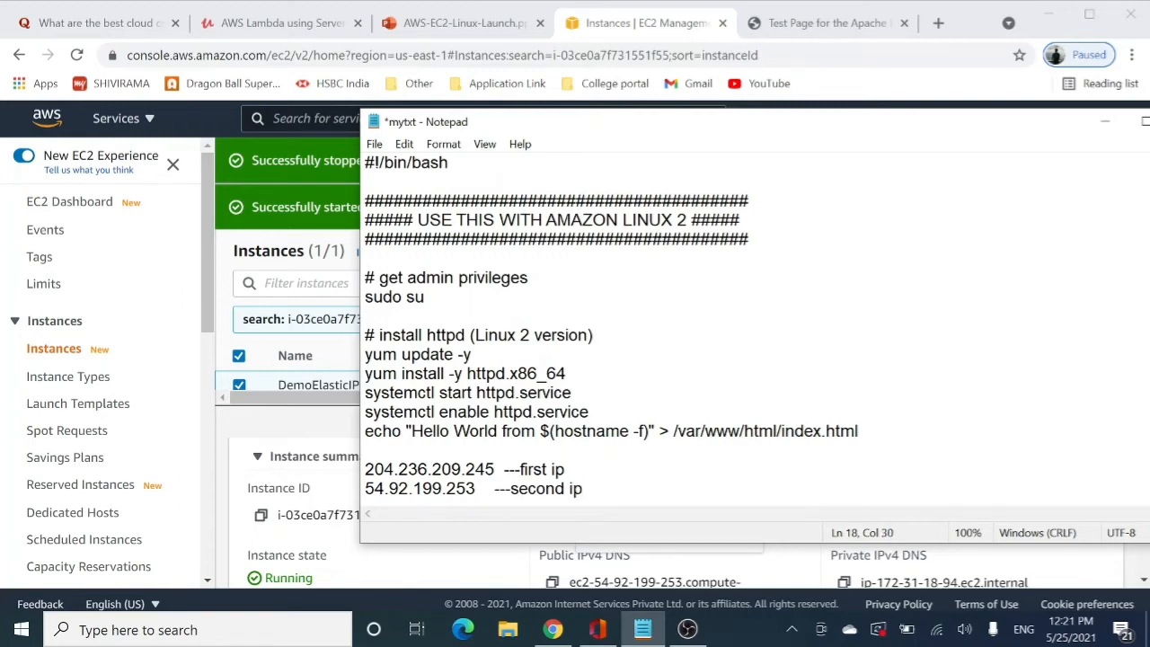
Load 54.92.199.253 in the Apache test page's browser tab in place of the old address
left_click(819, 22)
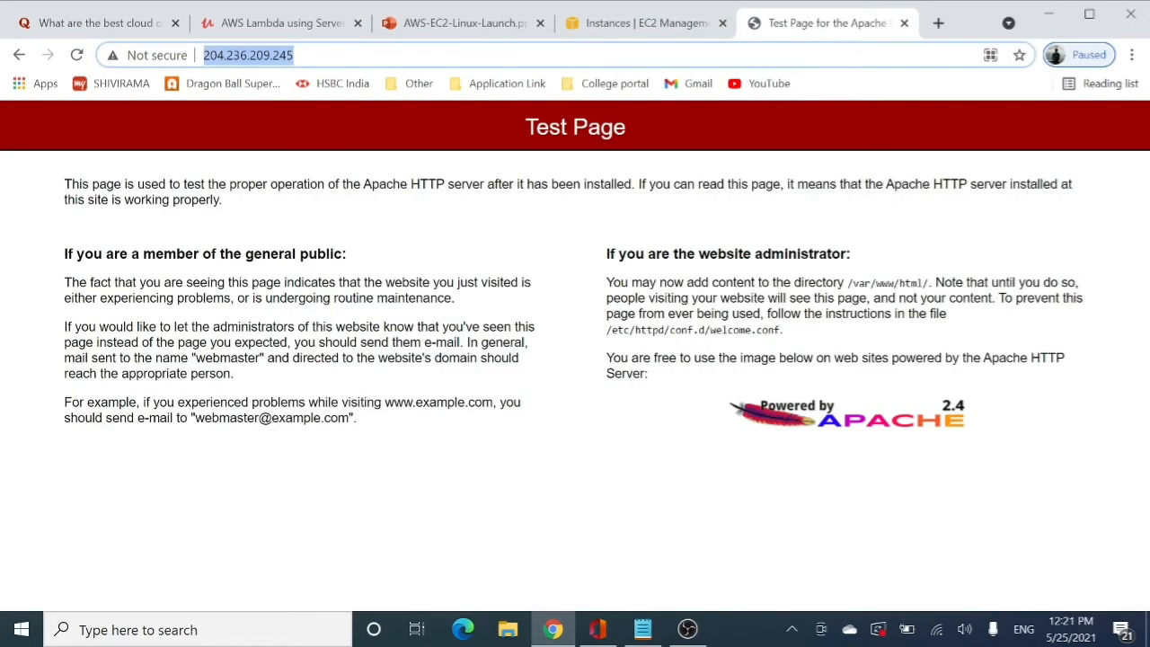
left_click_drag(293, 55, 207, 59)
key("ctrl+v")
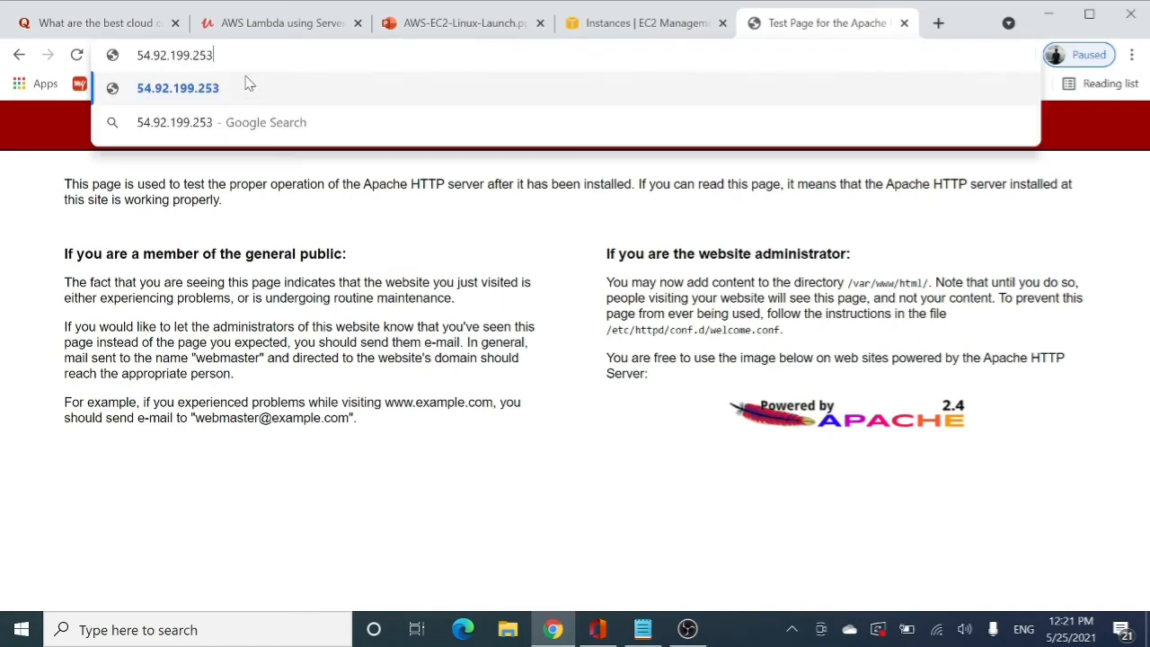
key("Return")
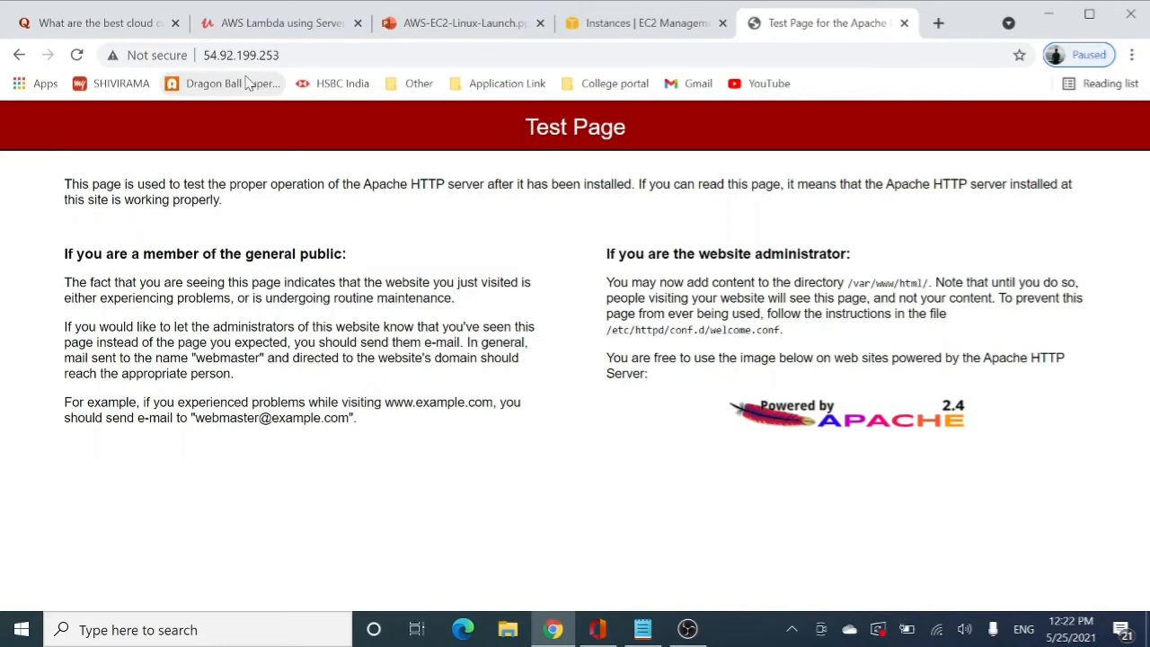
Return to the EC2 instances list and reboot the DemoElasticIP instance
left_click(647, 23)
left_click(787, 259)
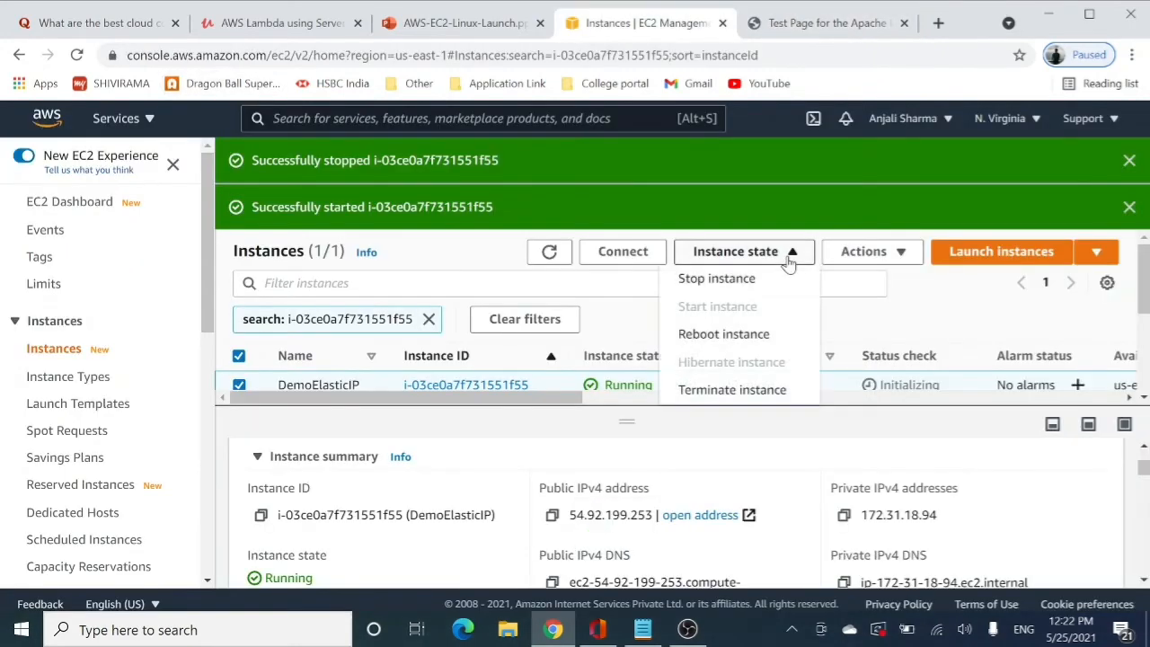
left_click(752, 335)
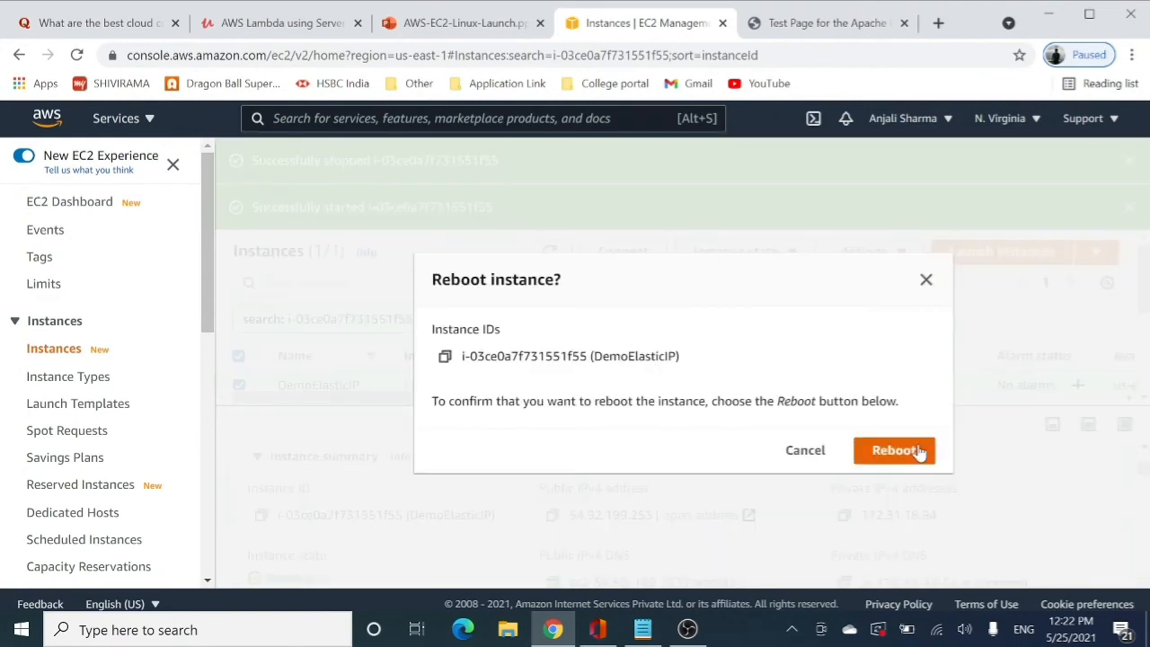
left_click(885, 451)
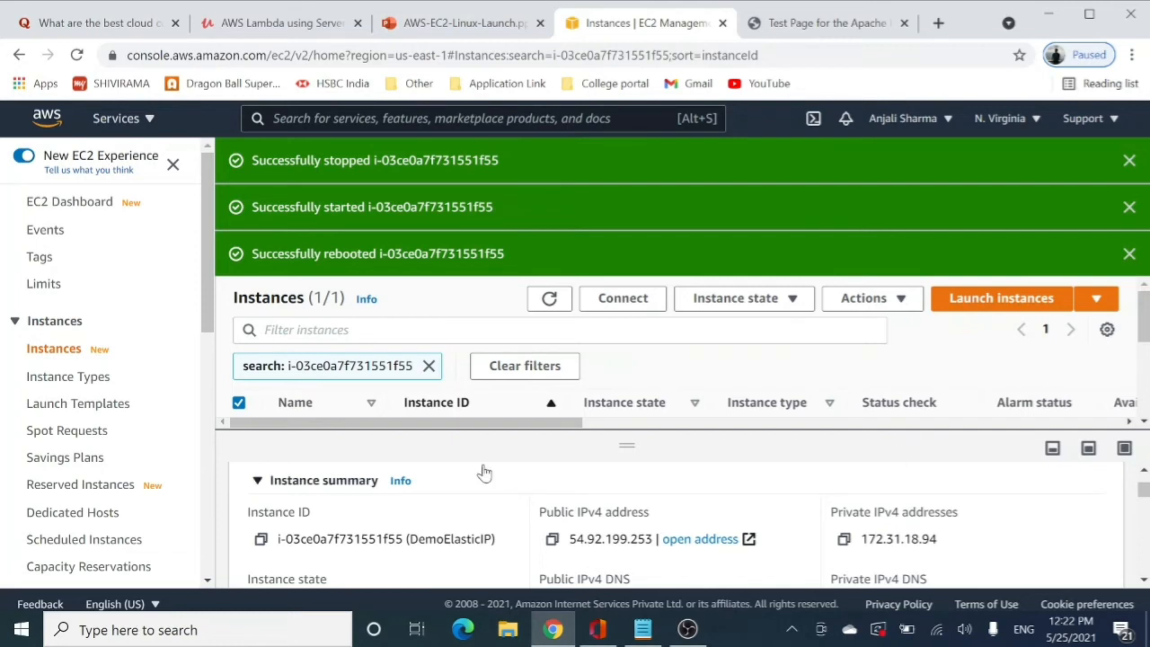
Refresh the instance list and clear the view of the status notifications and the instance ID search filter
left_click(549, 299)
scroll(551, 310, "down", 1)
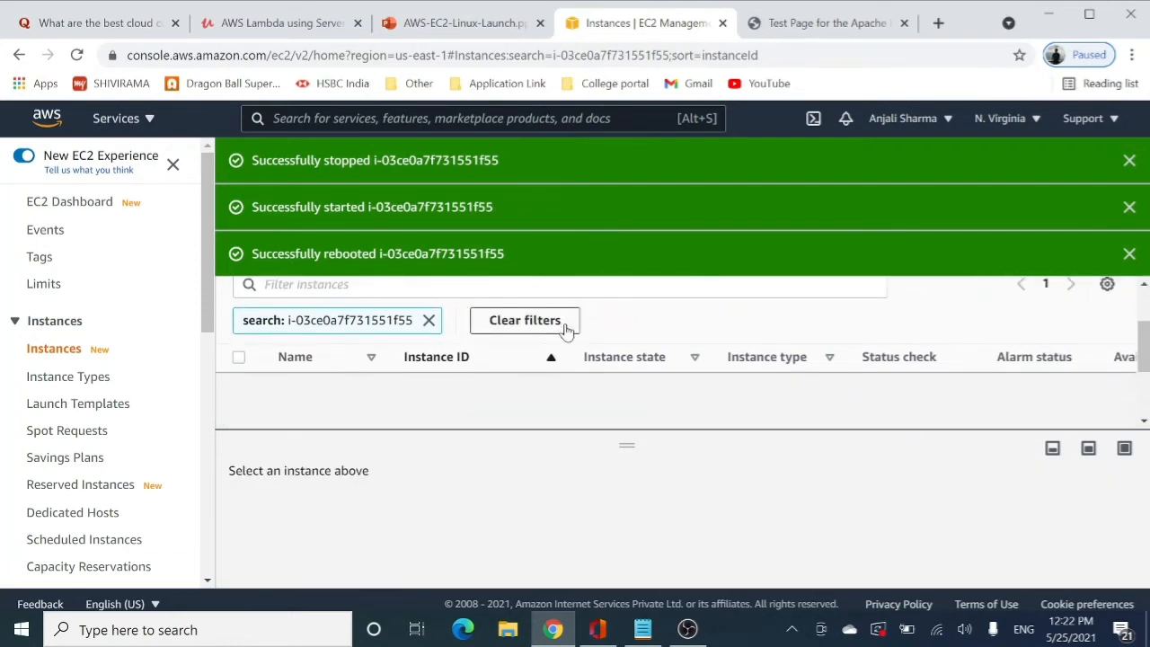
left_click(1129, 253)
left_click(1129, 206)
left_click(1129, 162)
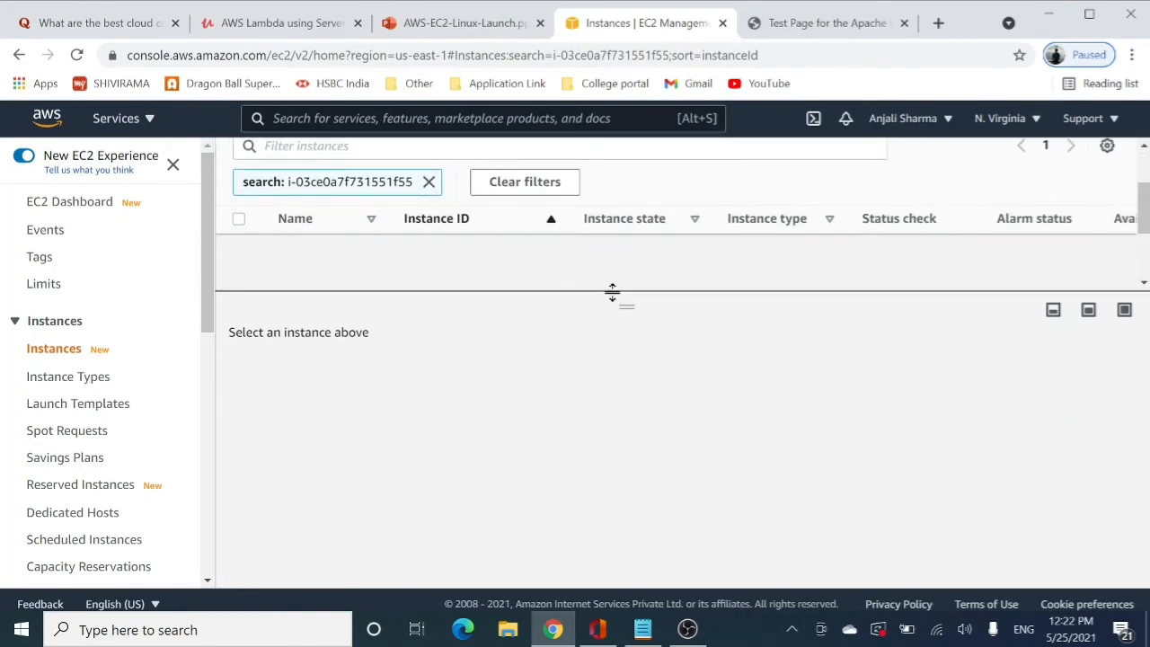
left_click_drag(614, 292, 610, 416)
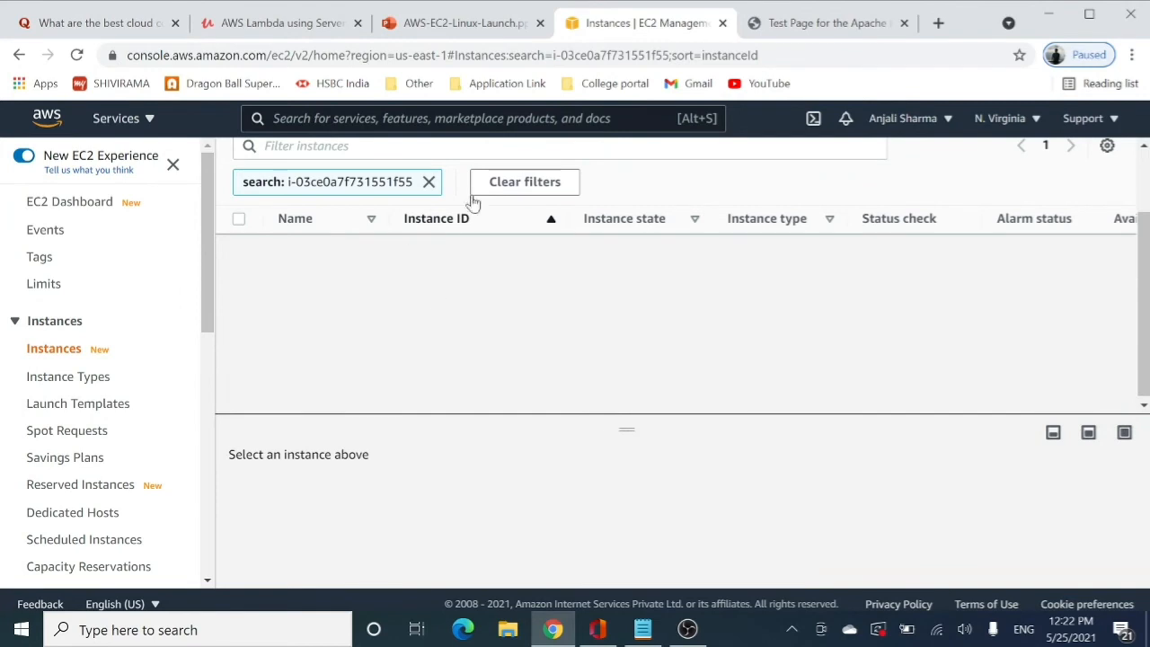
left_click(428, 182)
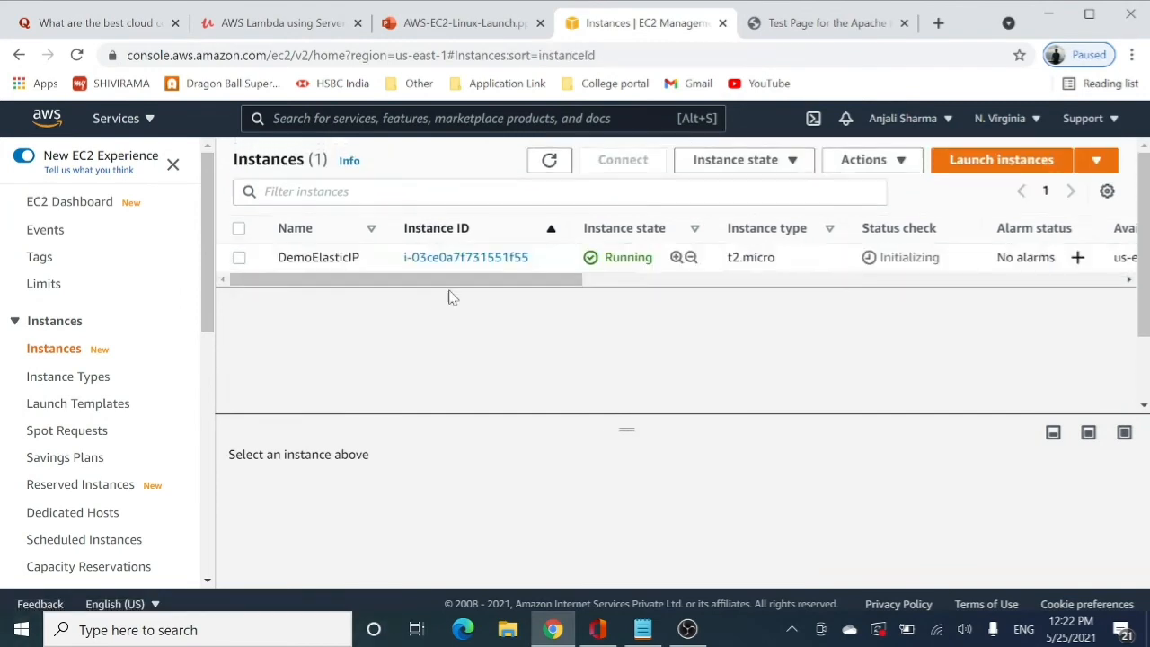
Copy DemoElasticIP's public IPv4 address and note 54.92.199.253 on a new line in the mytxt Notepad file, labelled "--- reboot"
left_click(239, 259)
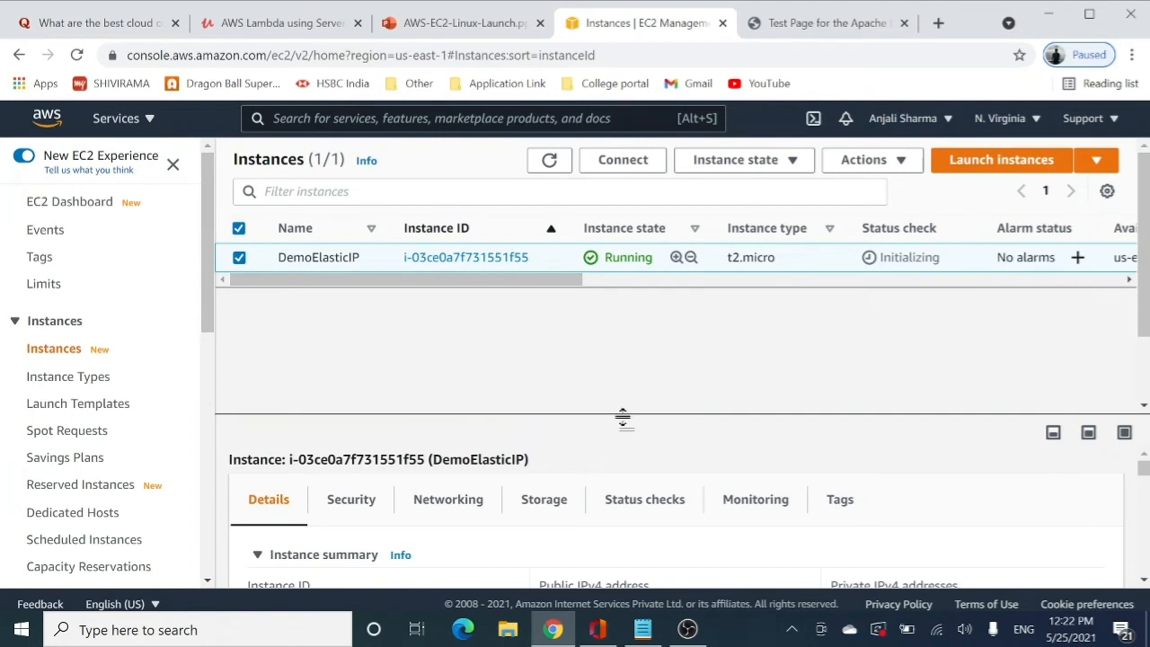
left_click_drag(624, 416, 609, 305)
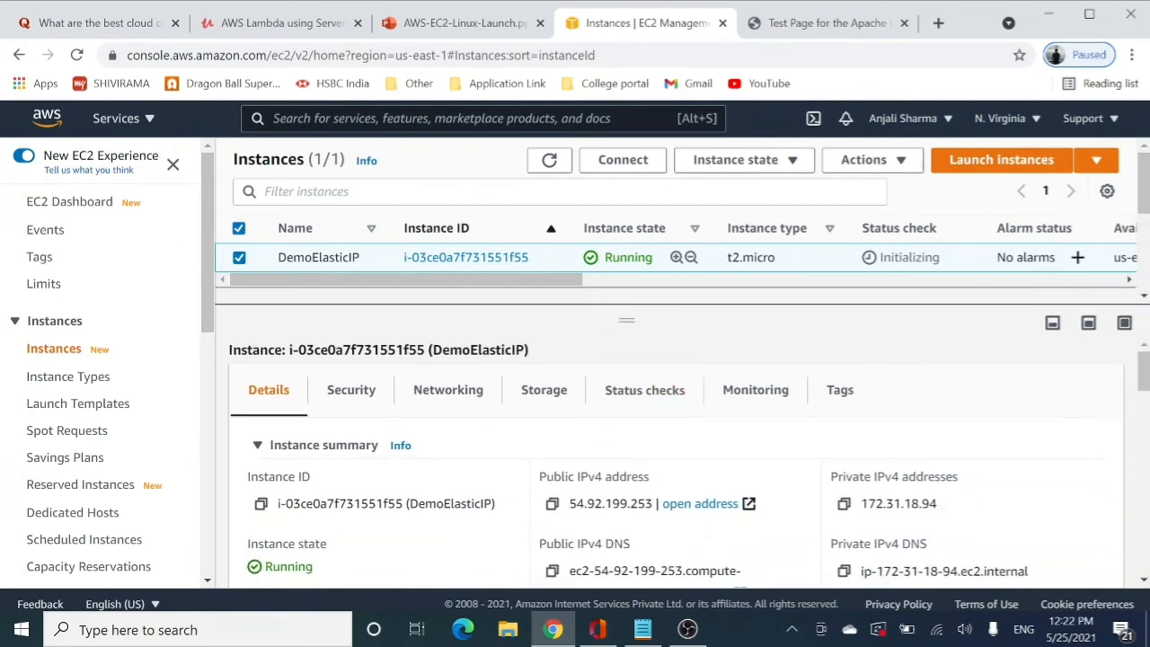
left_click(552, 503)
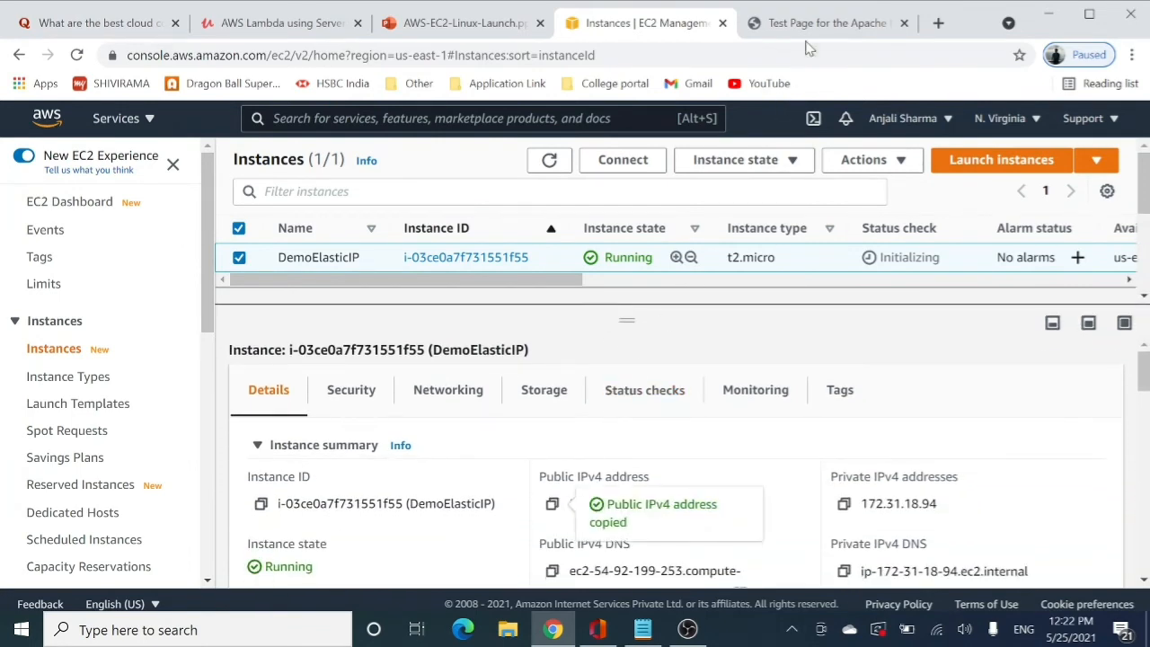
left_click(627, 631)
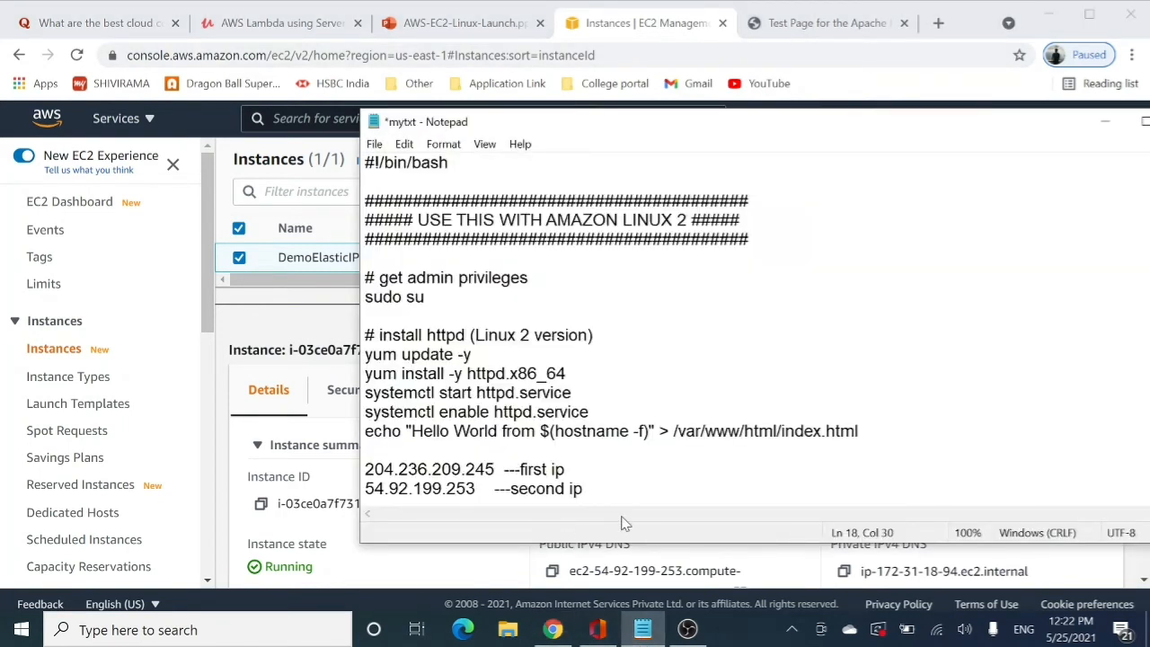
key("Return")
key("ctrl+v")
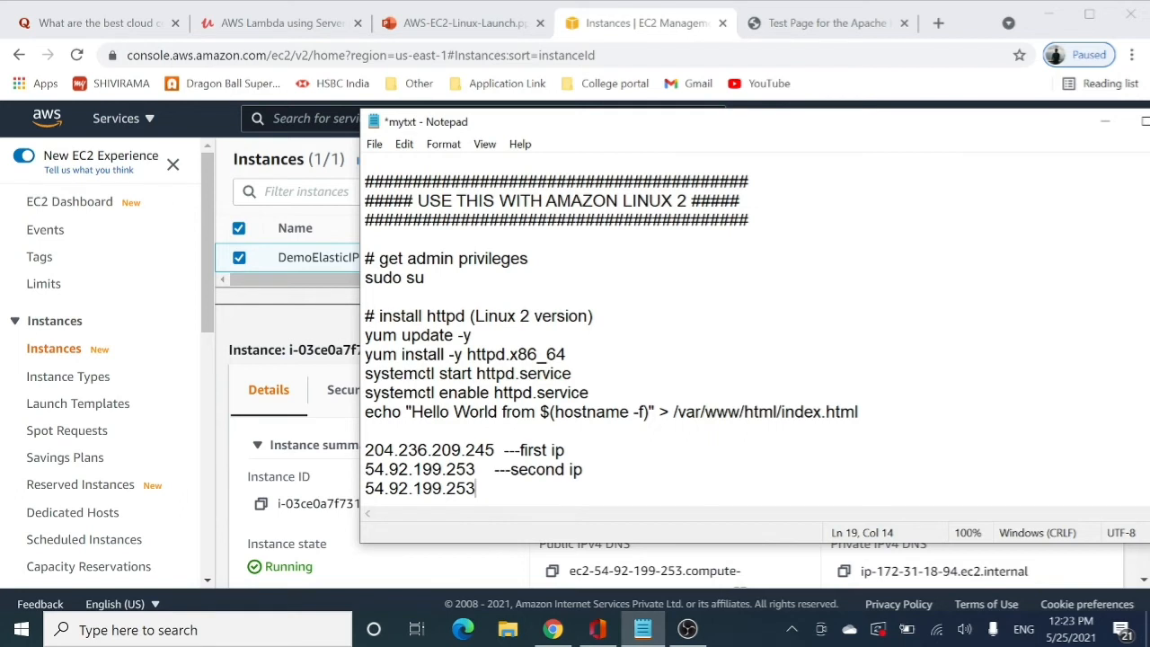
type("--- reboot")
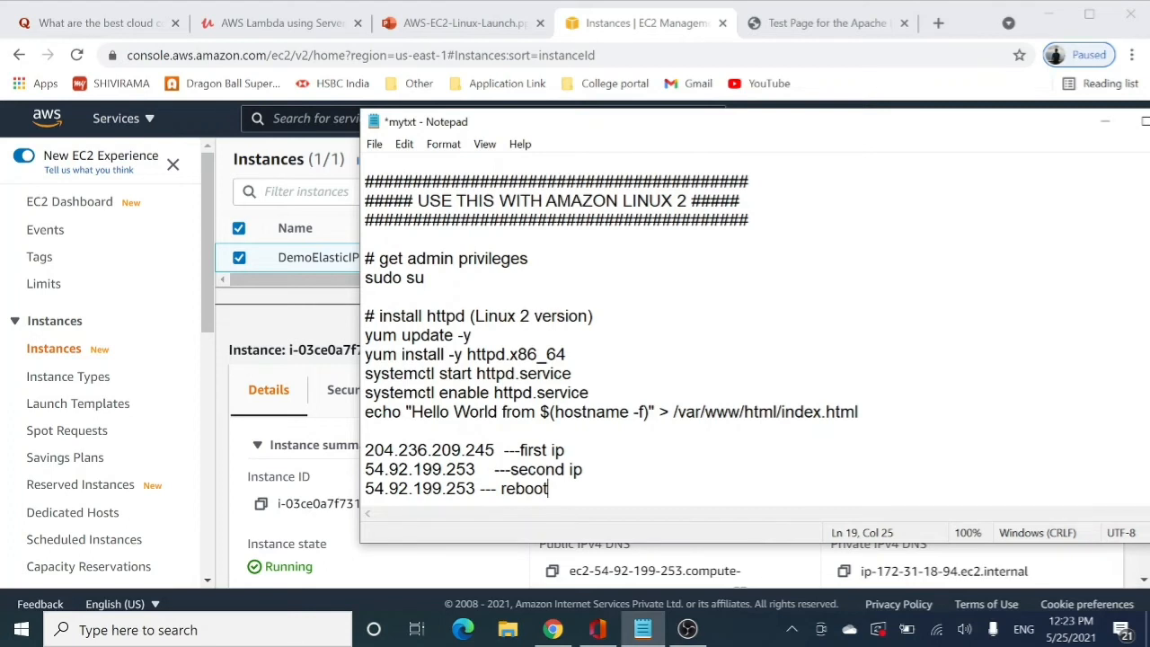
Return to the EC2 console and open the Elastic IPs page under Network & Security to check for existing addresses
left_click(317, 325)
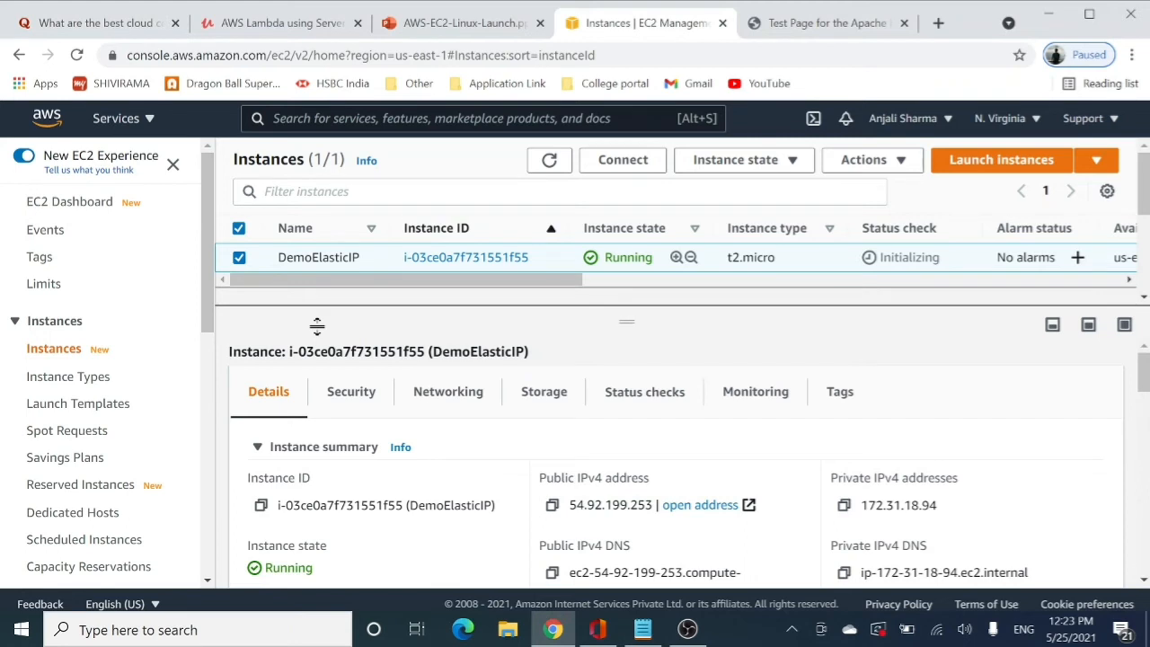
scroll(593, 504, "down", 1)
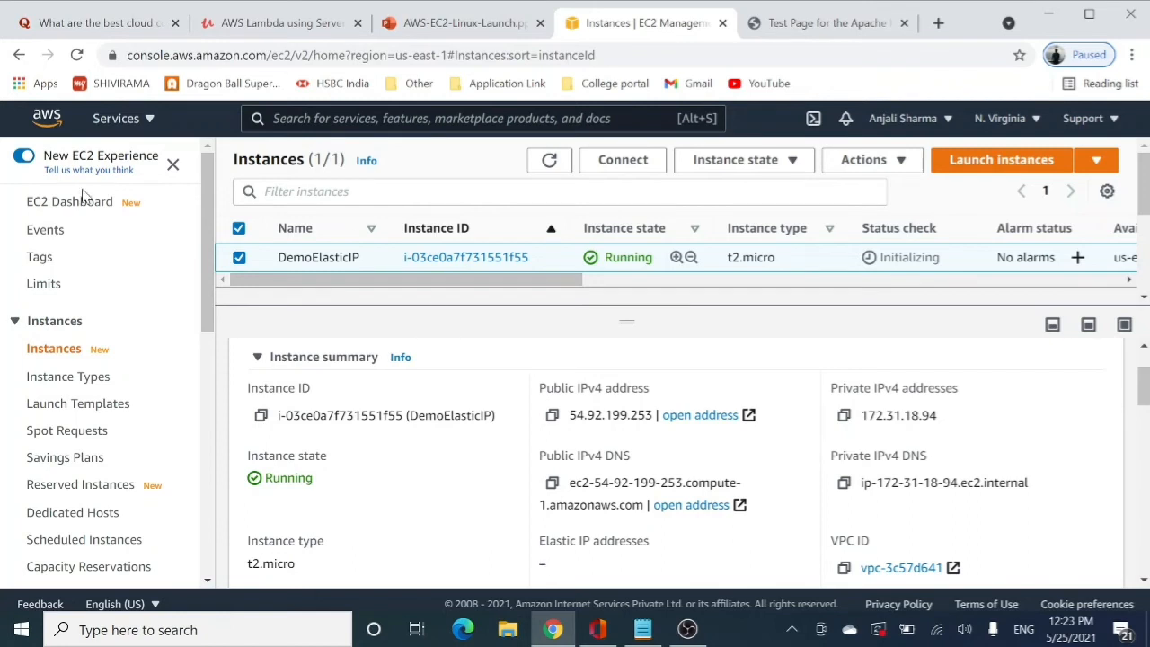
scroll(94, 306, "down", 4)
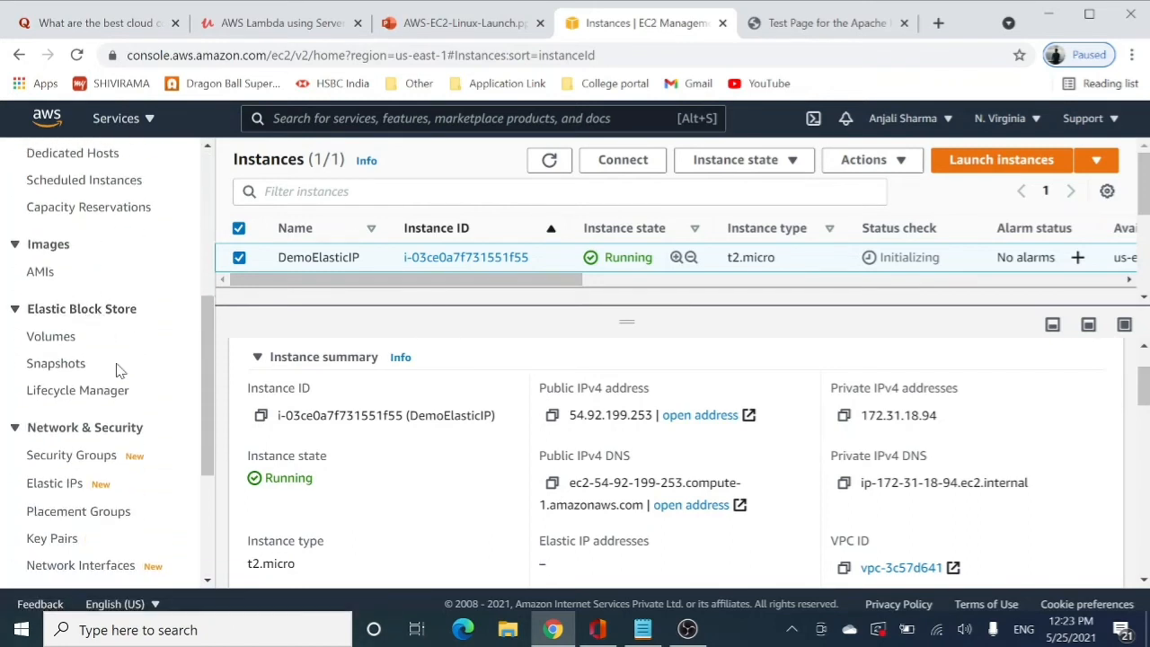
scroll(86, 360, "down", 1)
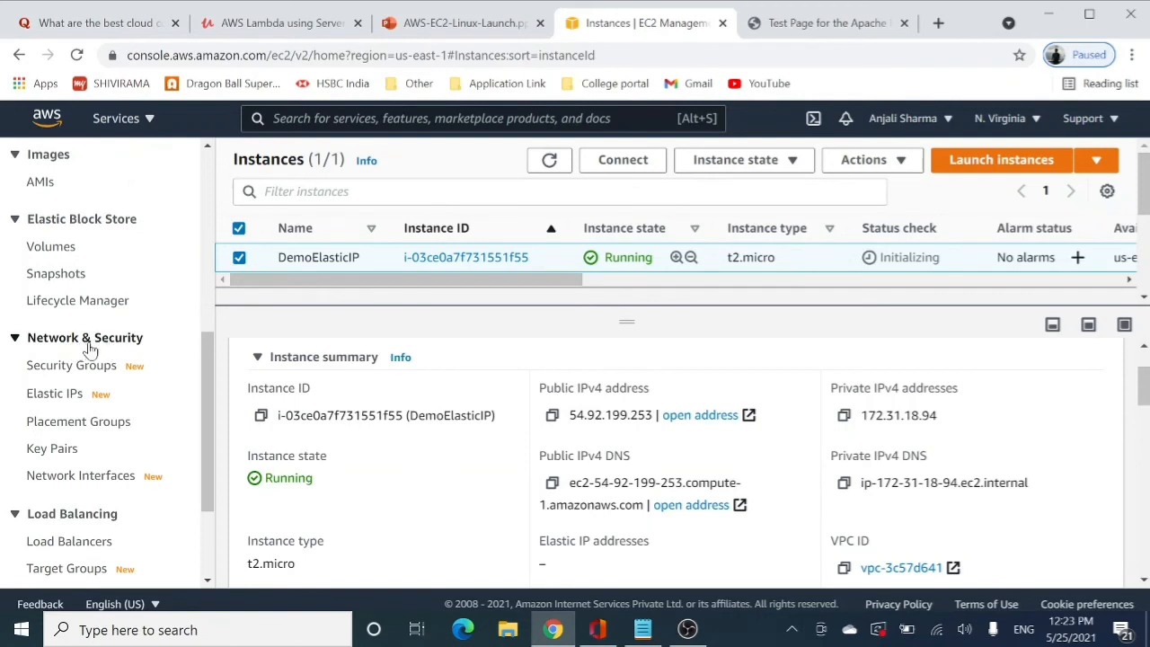
left_click(56, 397)
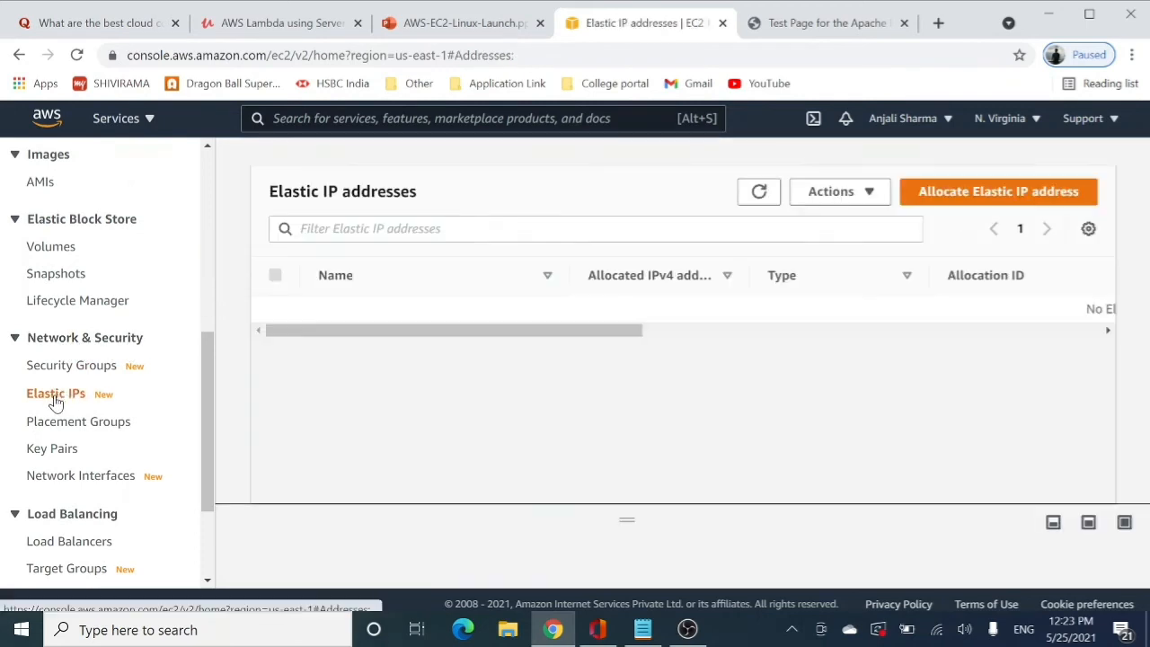
left_click_drag(620, 334, 621, 386)
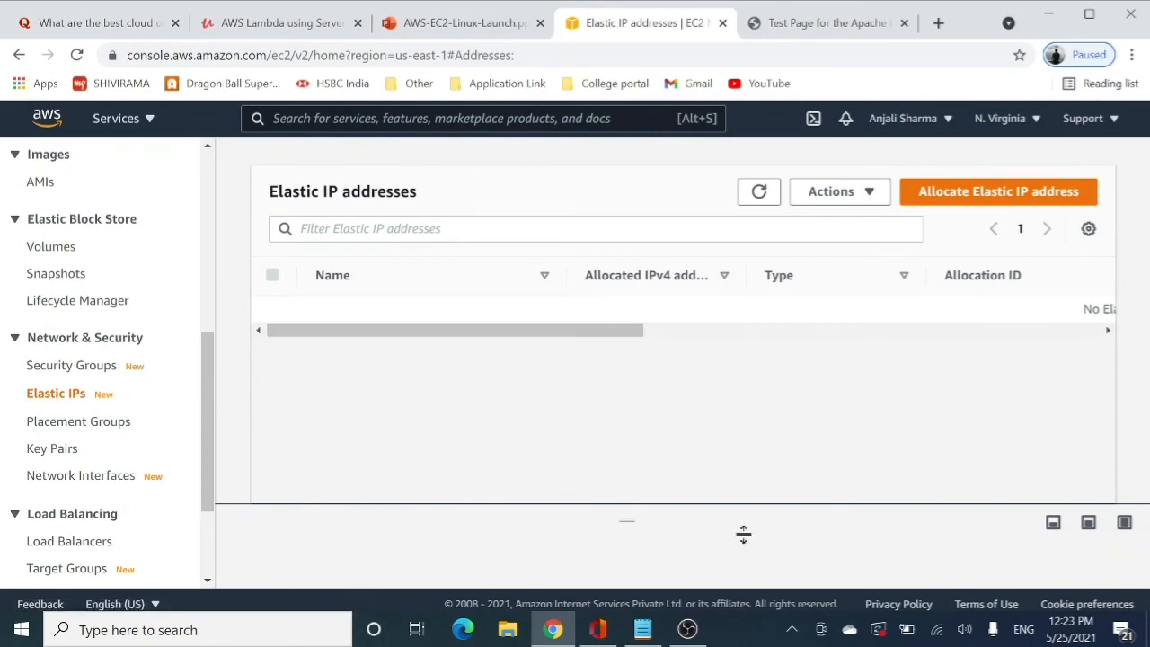
left_click_drag(553, 330, 672, 344)
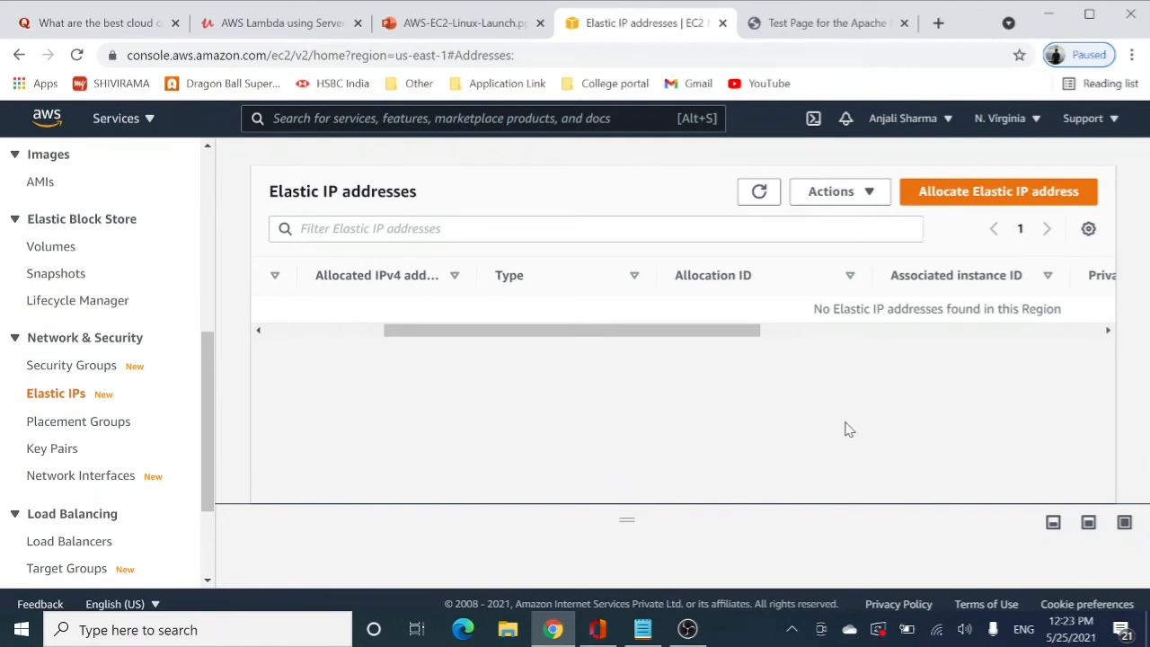
Allocate an Elastic IP address from Amazon's pool of IPv4 addresses in the us-east-1 network border group, without tags
left_click(964, 195)
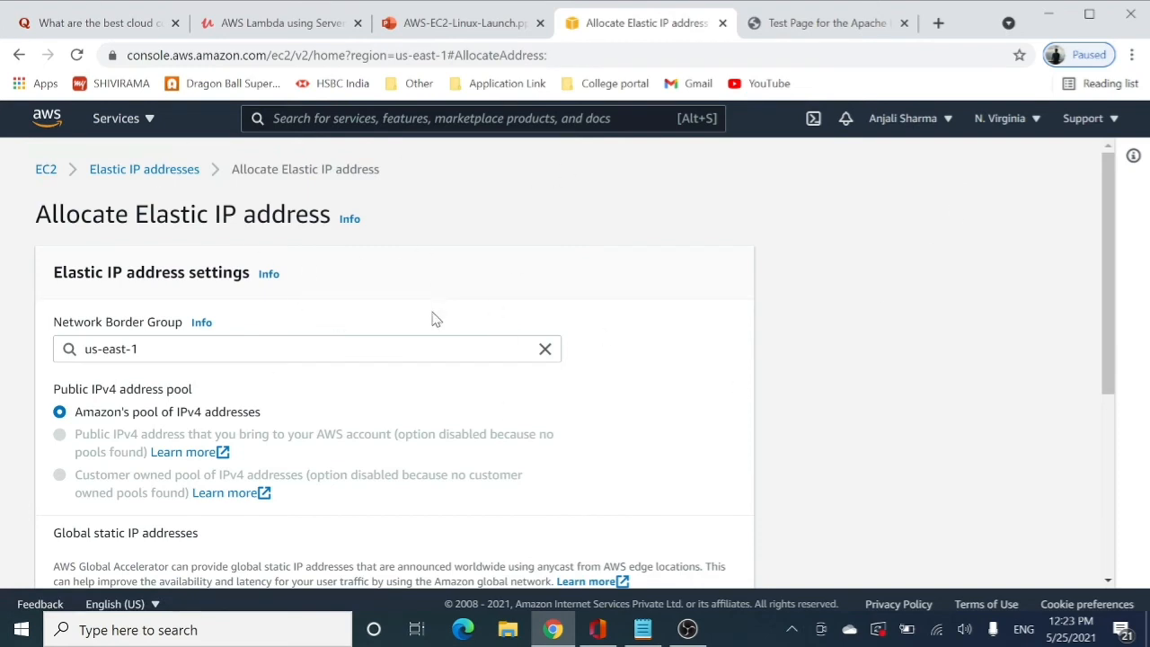
scroll(434, 321, "down", 1)
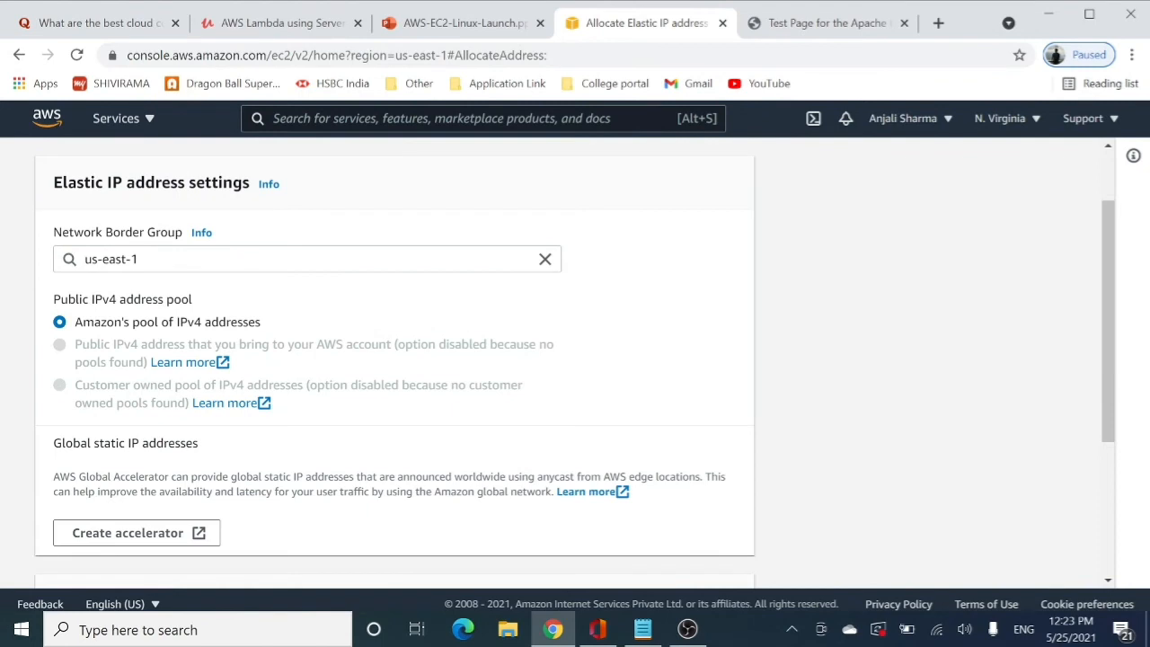
scroll(398, 264, "down", 2)
scroll(192, 225, "up", 1)
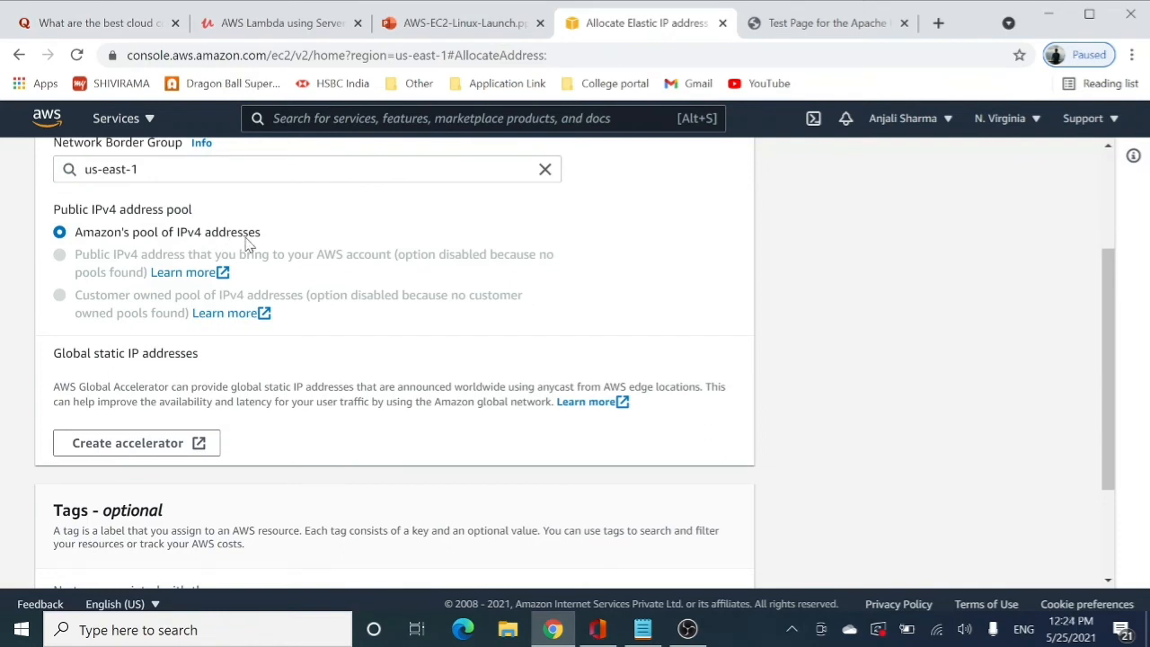
scroll(383, 315, "down", 2)
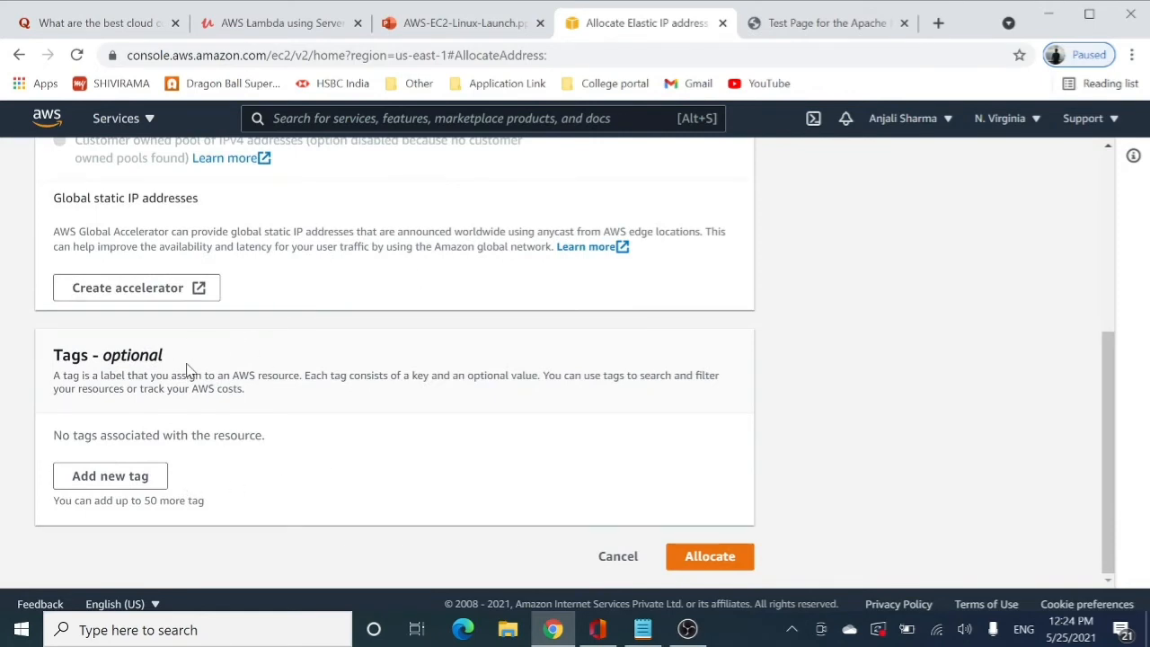
left_click(702, 557)
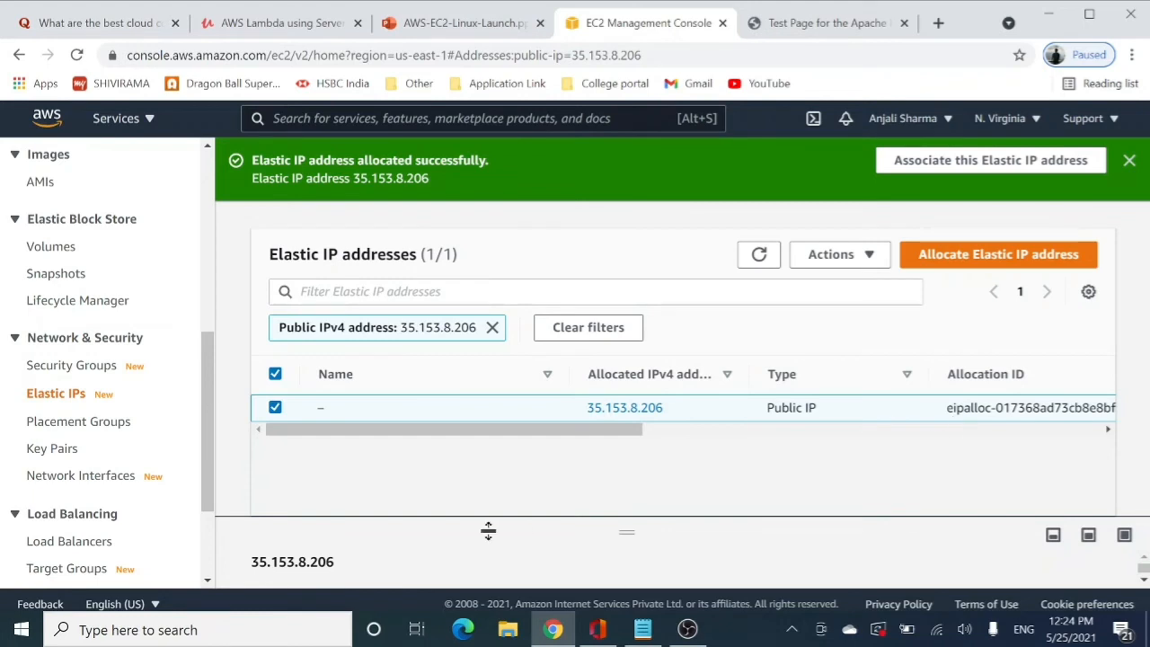
Associate Elastic IP 35.153.8.206 with the DemoElasticIP instance, using private IP address 172.31.18.94
left_click_drag(567, 430, 827, 440)
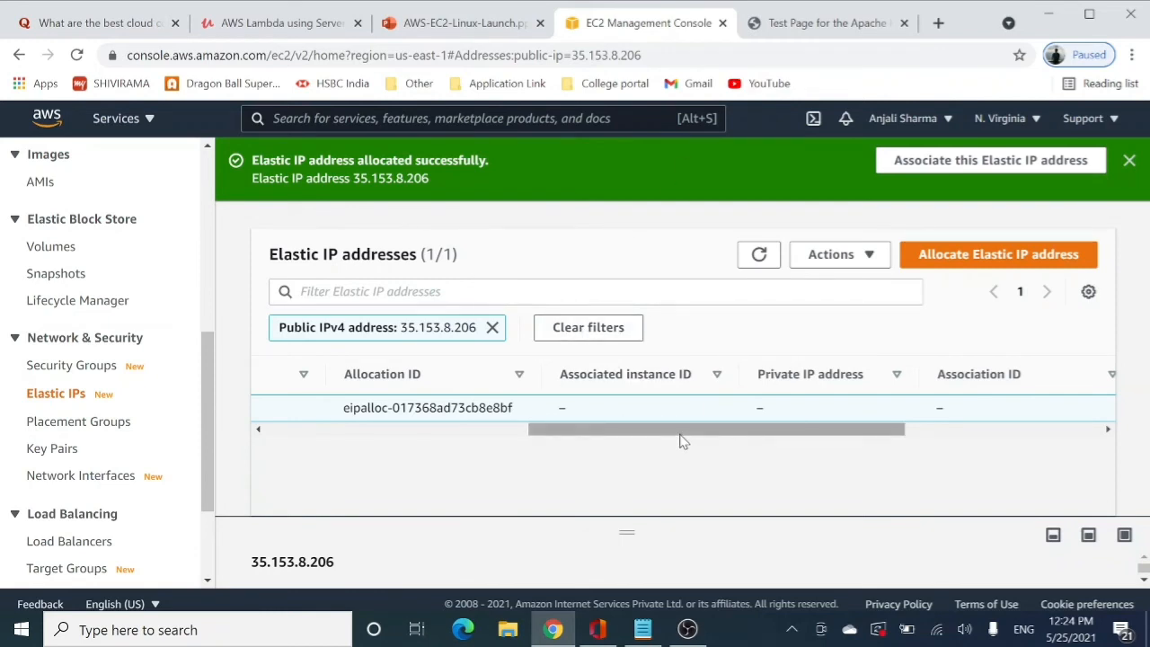
left_click(838, 256)
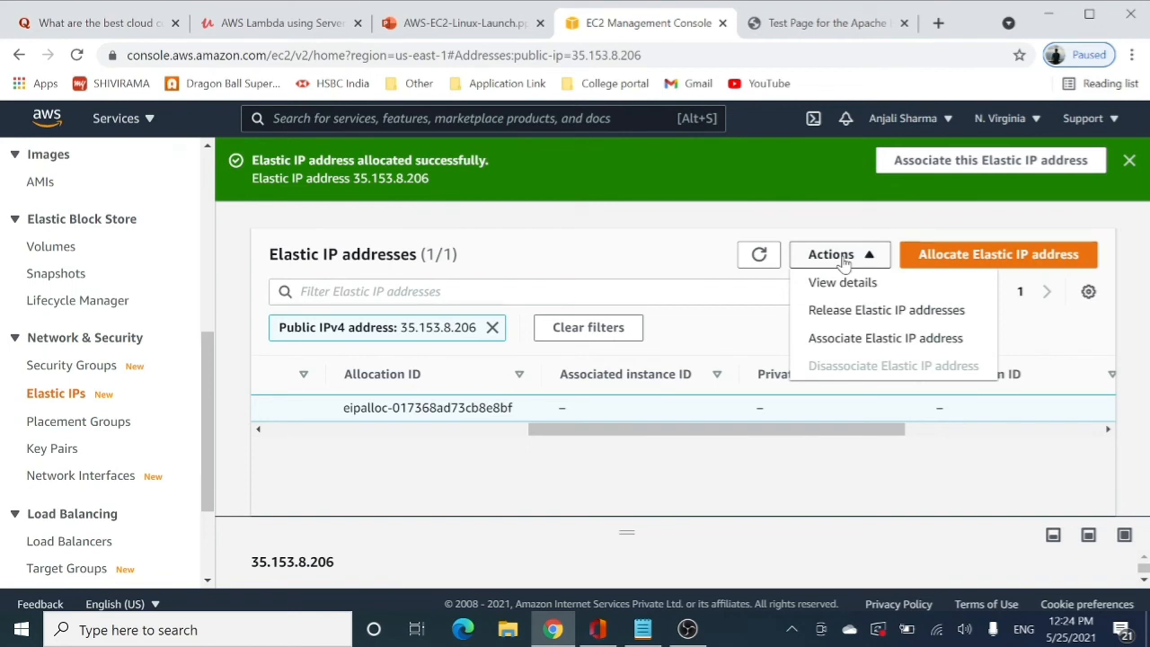
left_click(876, 349)
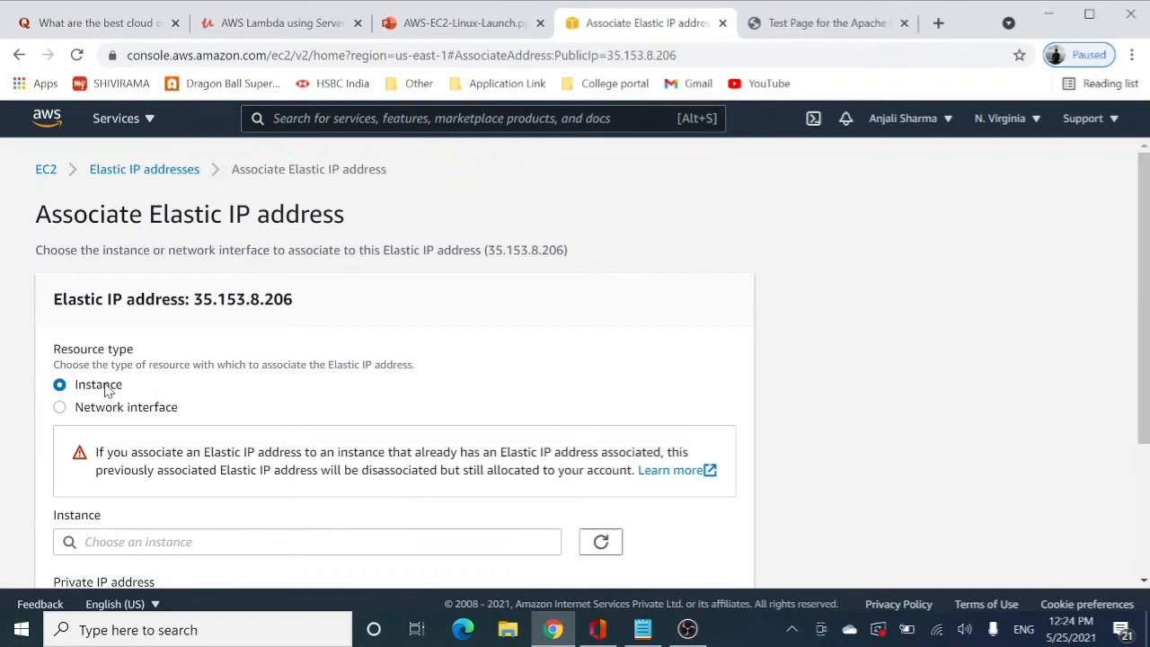
scroll(106, 389, "down", 2)
left_click(180, 362)
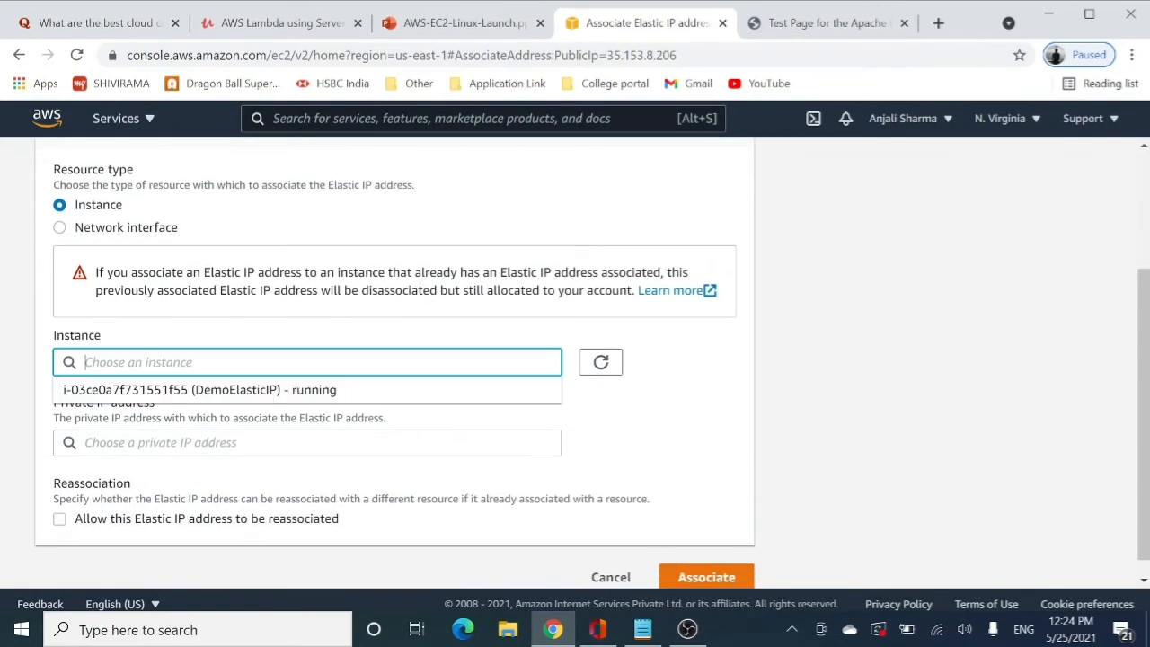
left_click(258, 390)
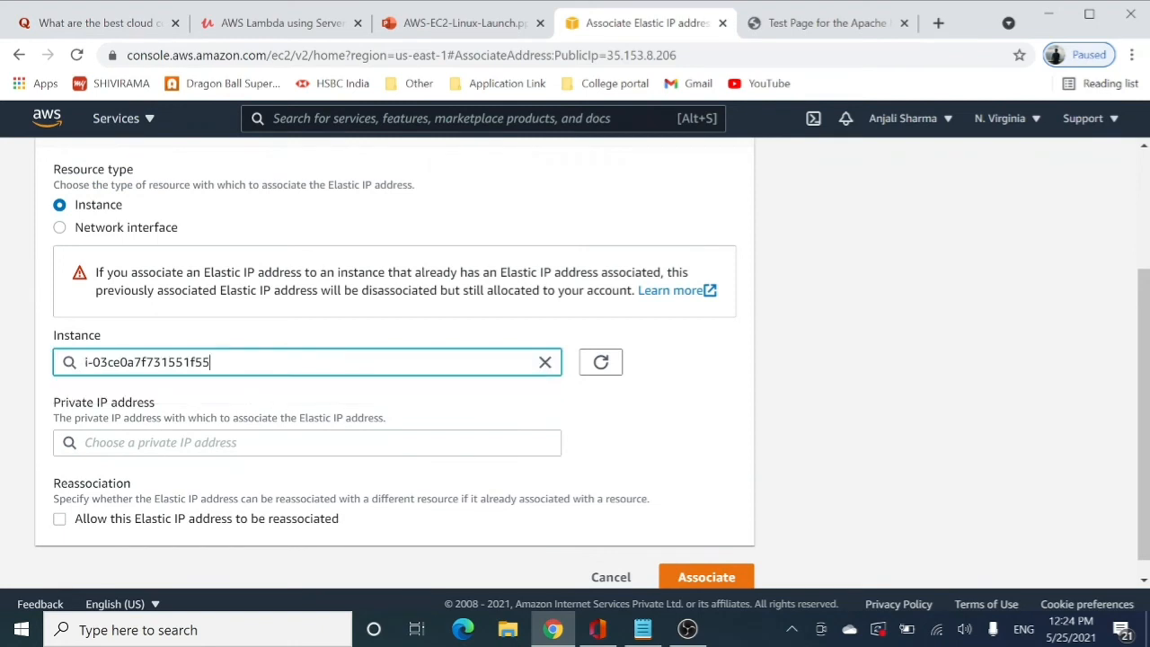
scroll(239, 385, "down", 1)
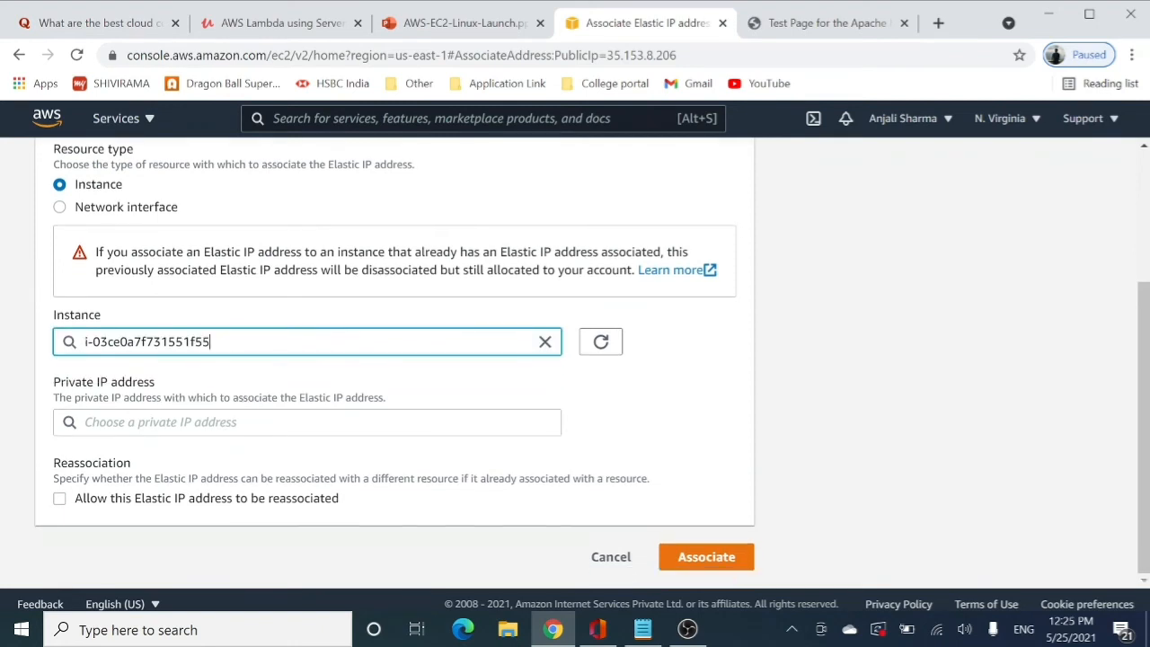
left_click(180, 422)
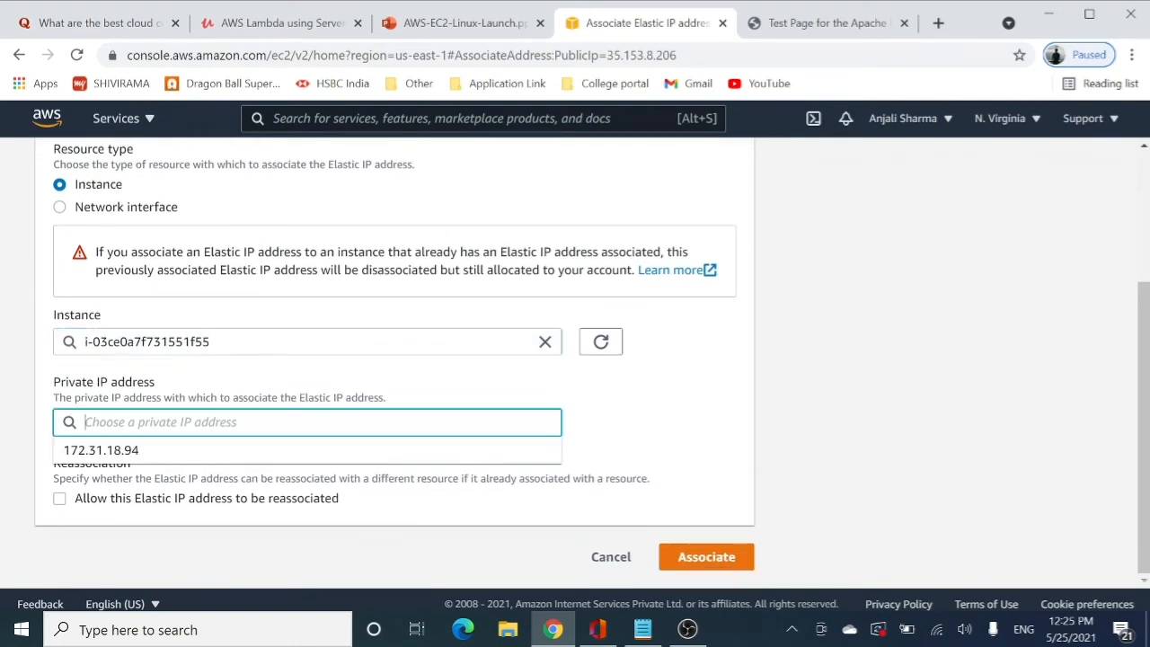
left_click(123, 452)
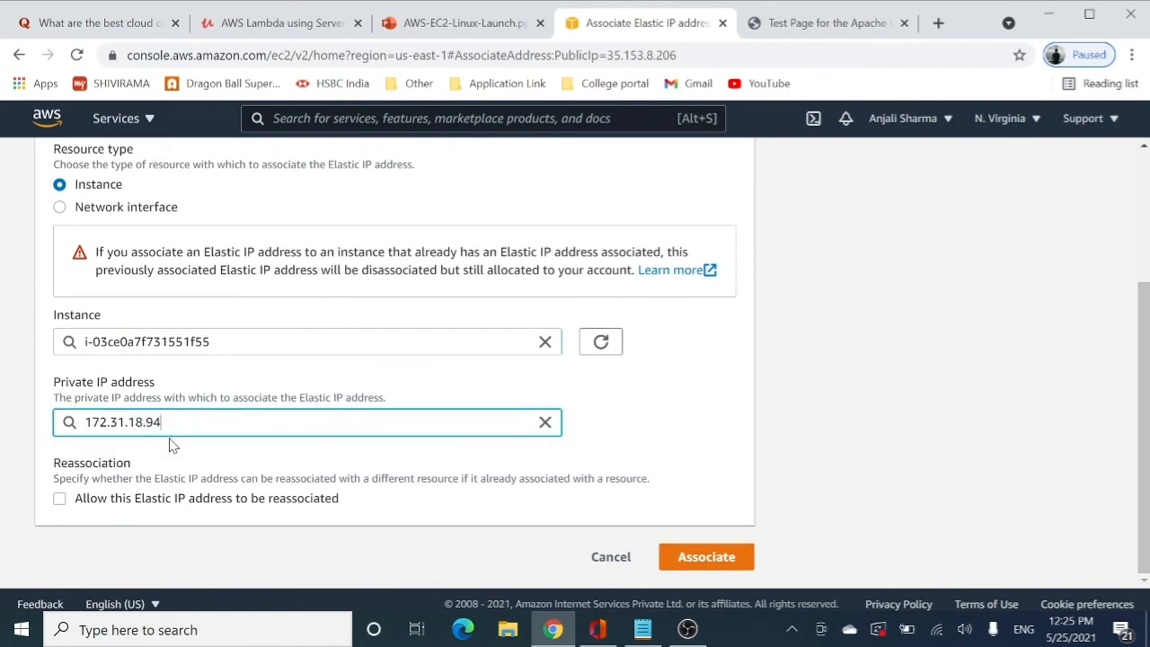
left_click(704, 559)
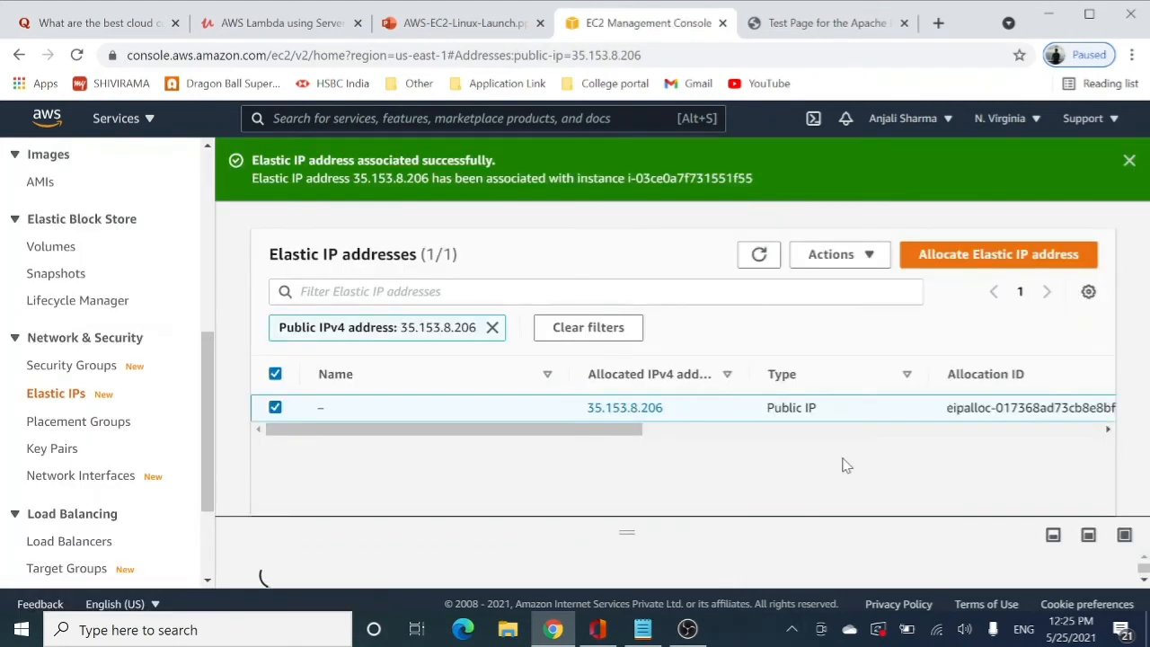
Check the Elastic IP's associated instance, then return to the EC2 instances list and refresh DemoElasticIP's details
left_click_drag(530, 431, 740, 444)
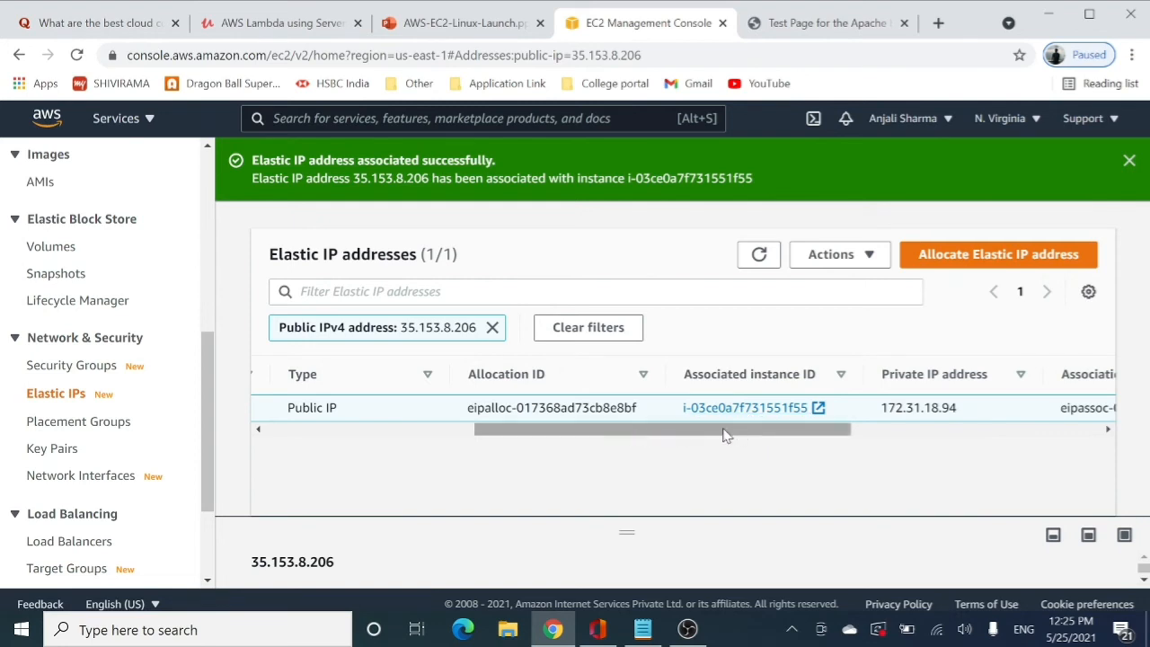
scroll(113, 391, "up", 4)
left_click(51, 263)
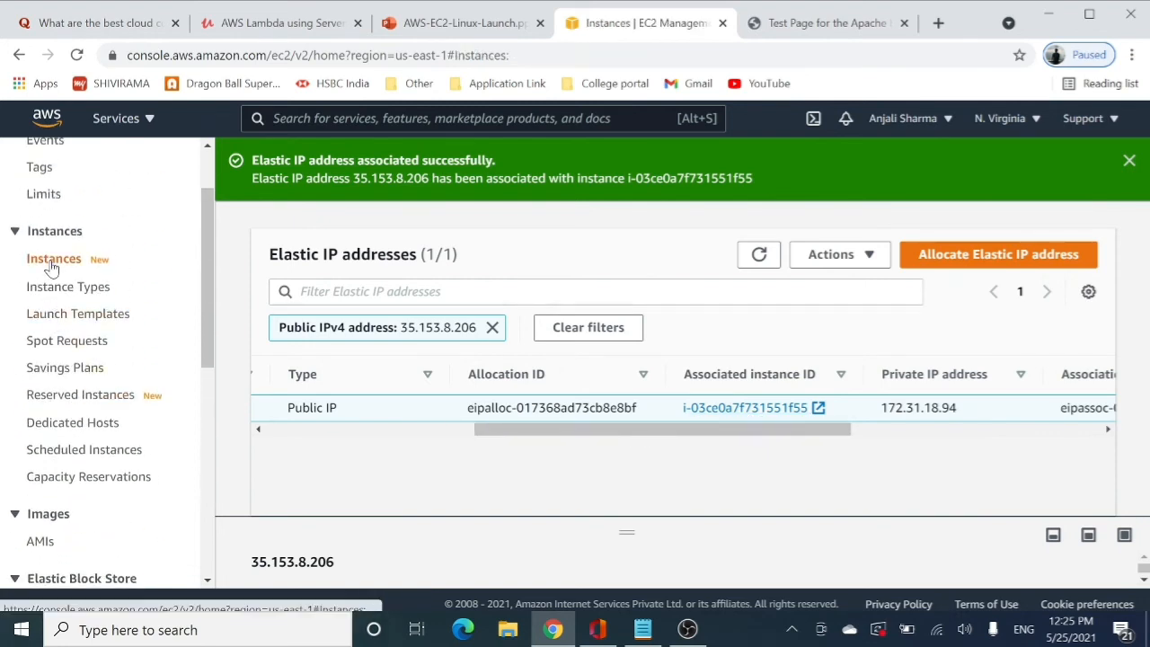
scroll(700, 418, "down", 1)
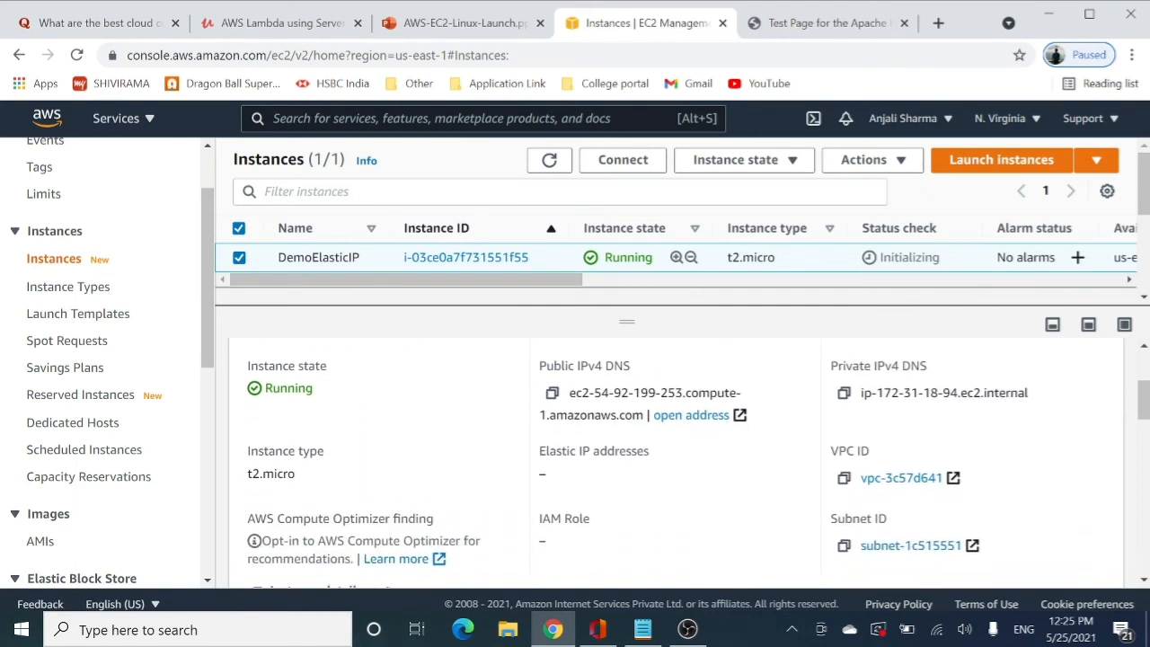
left_click(549, 160)
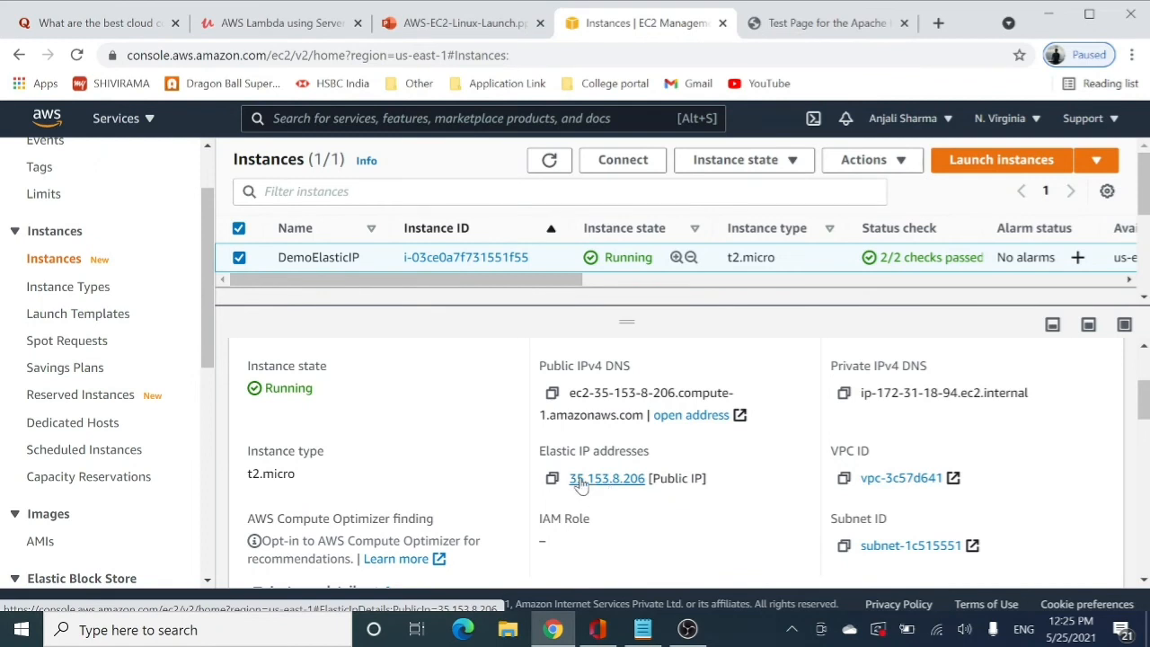
Copy DemoElasticIP's Elastic IP address and note 35.153.8.206 on a new line in the mytxt Notepad file, labelled "---- elastic ip"
left_click(552, 479)
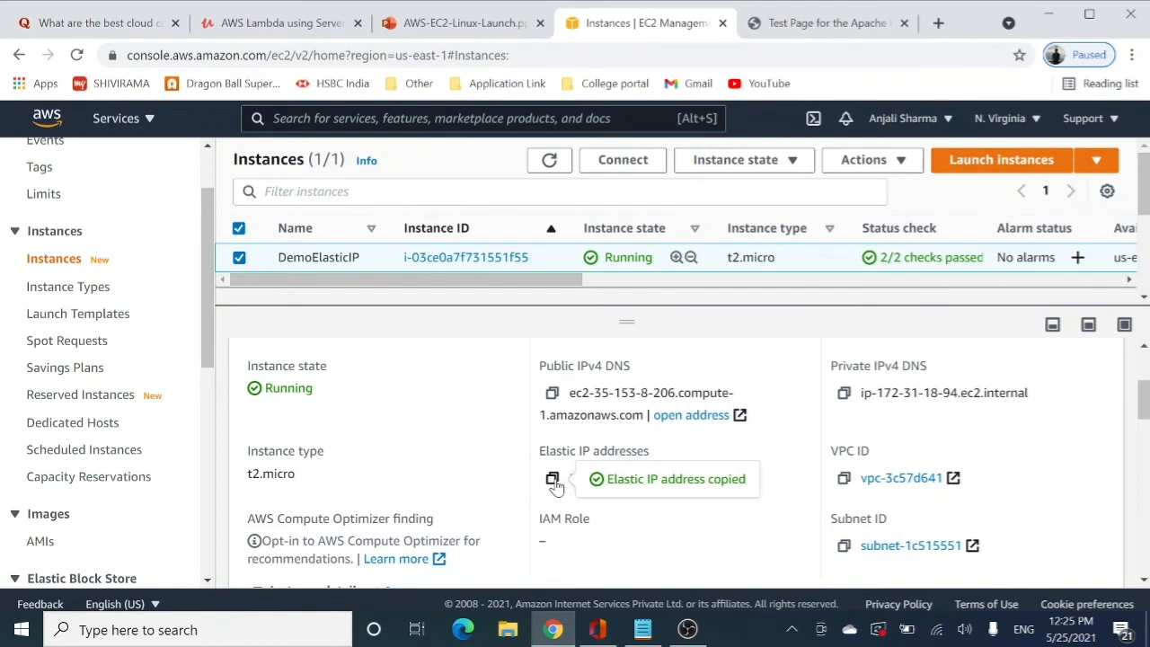
left_click(643, 629)
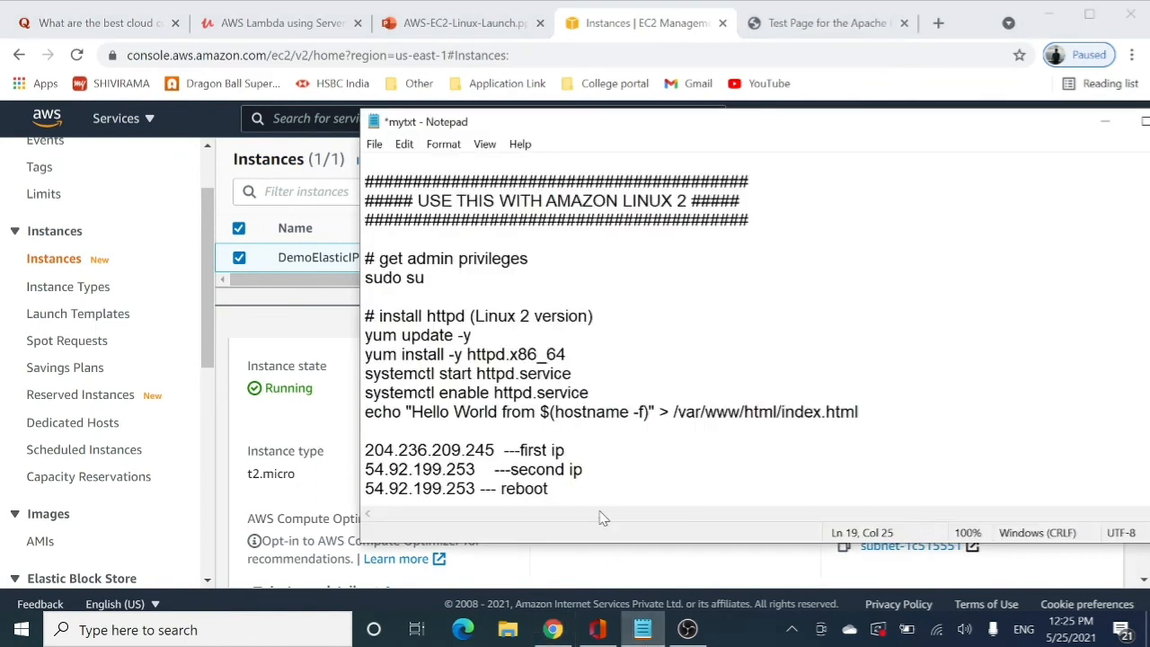
key("Return")
key("ctrl+v")
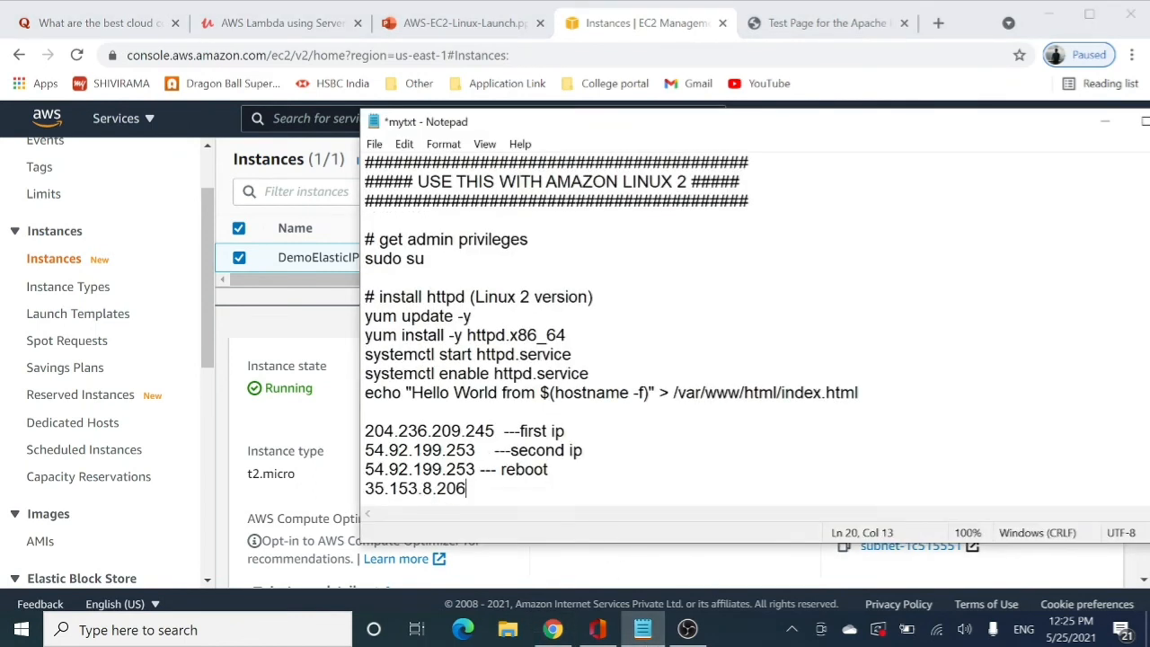
type("---- e")
type("la")
type("sc")
type("ic ip")
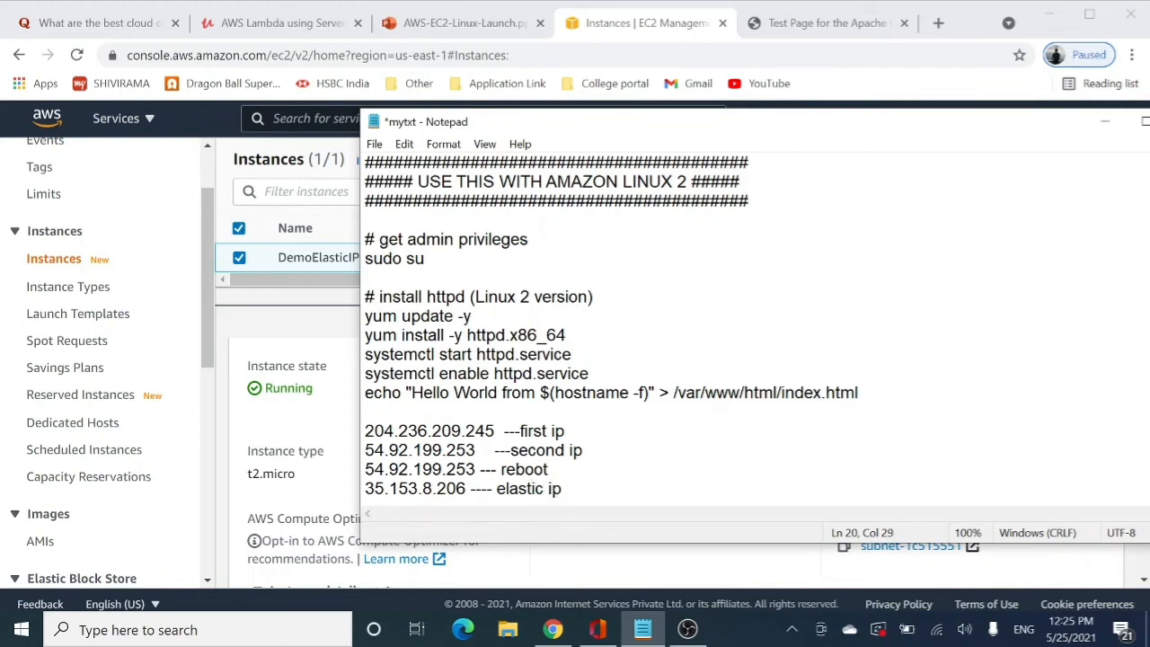
Load 35.153.8.206 in the browser tab showing the Apache test page, replacing the address 54.92.199.253
left_click(235, 333)
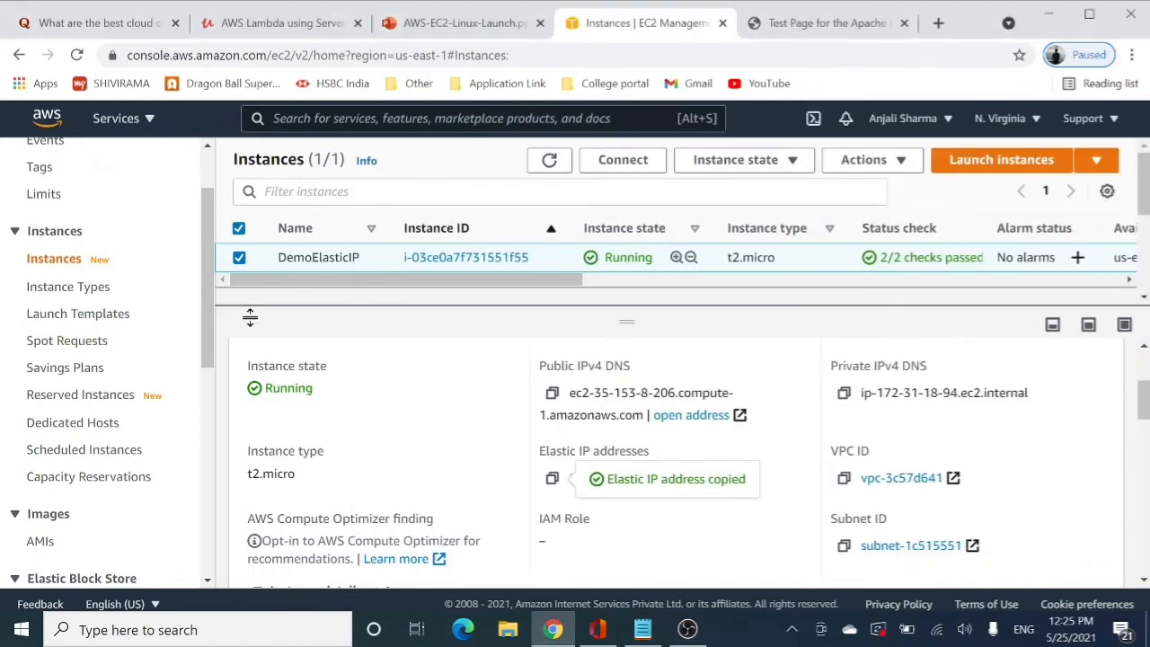
left_click(782, 18)
left_click_drag(281, 55, 203, 56)
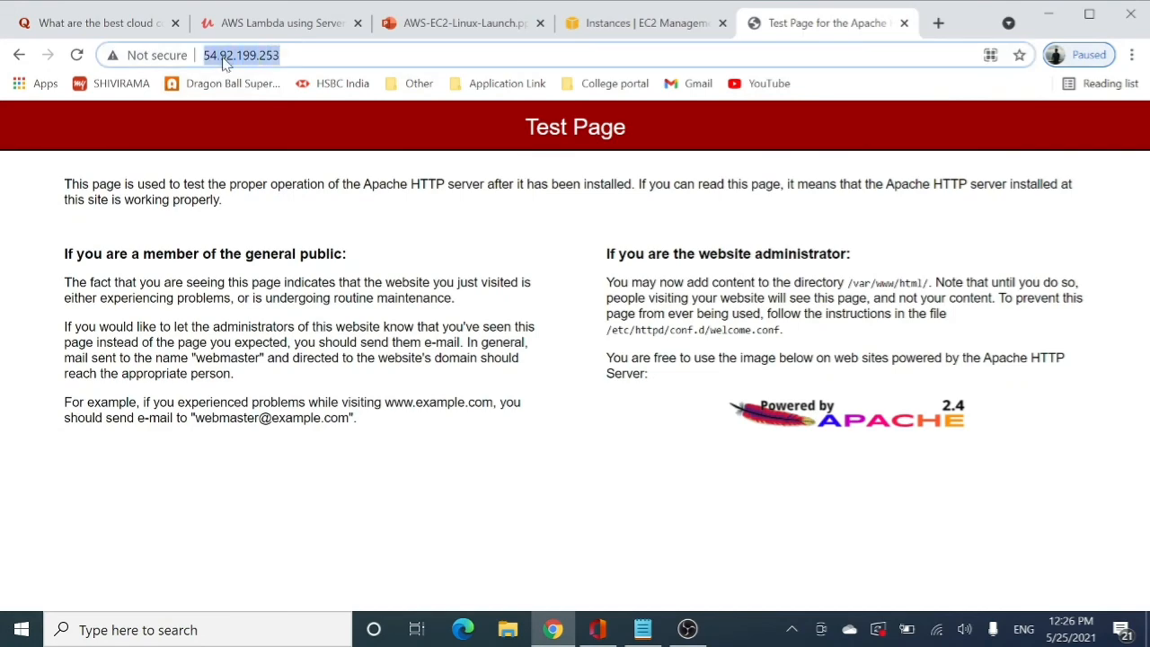
key("ctrl+v")
key("Return")
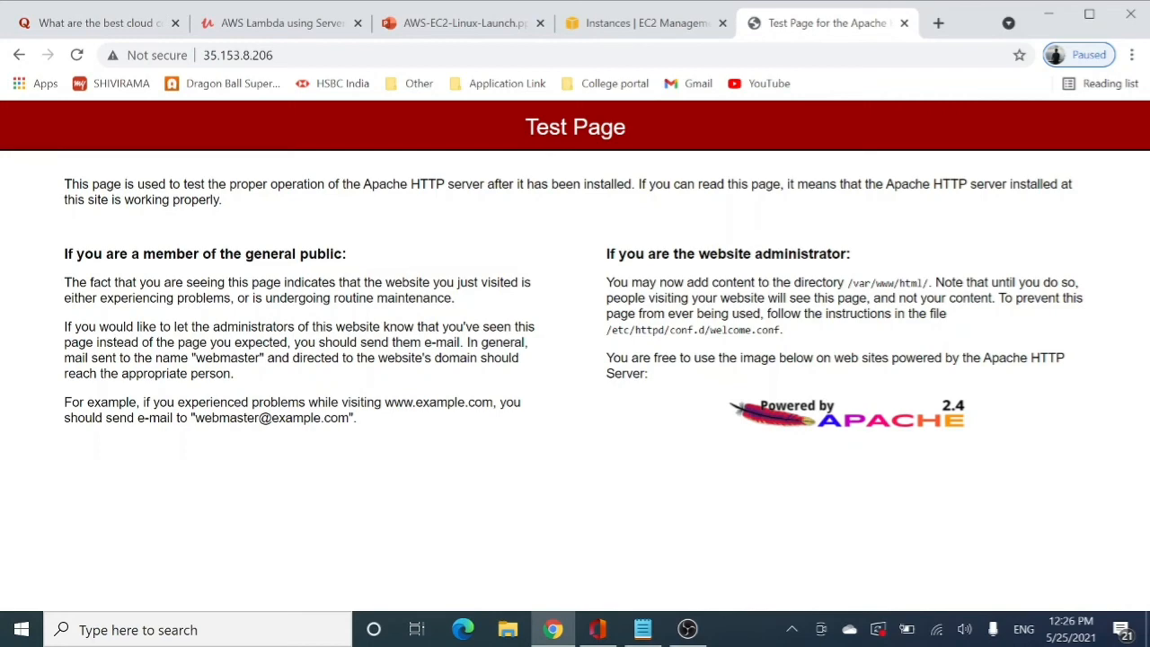
Stop the DemoElasticIP instance from the EC2 instances list and refresh its state
left_click(611, 25)
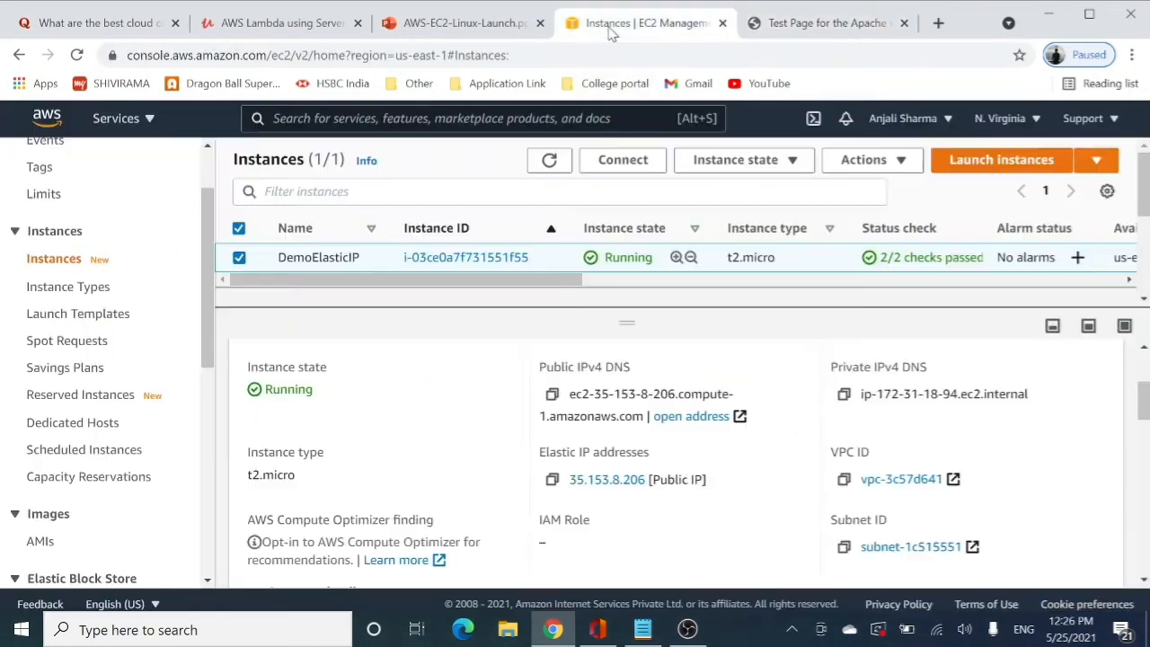
left_click(768, 160)
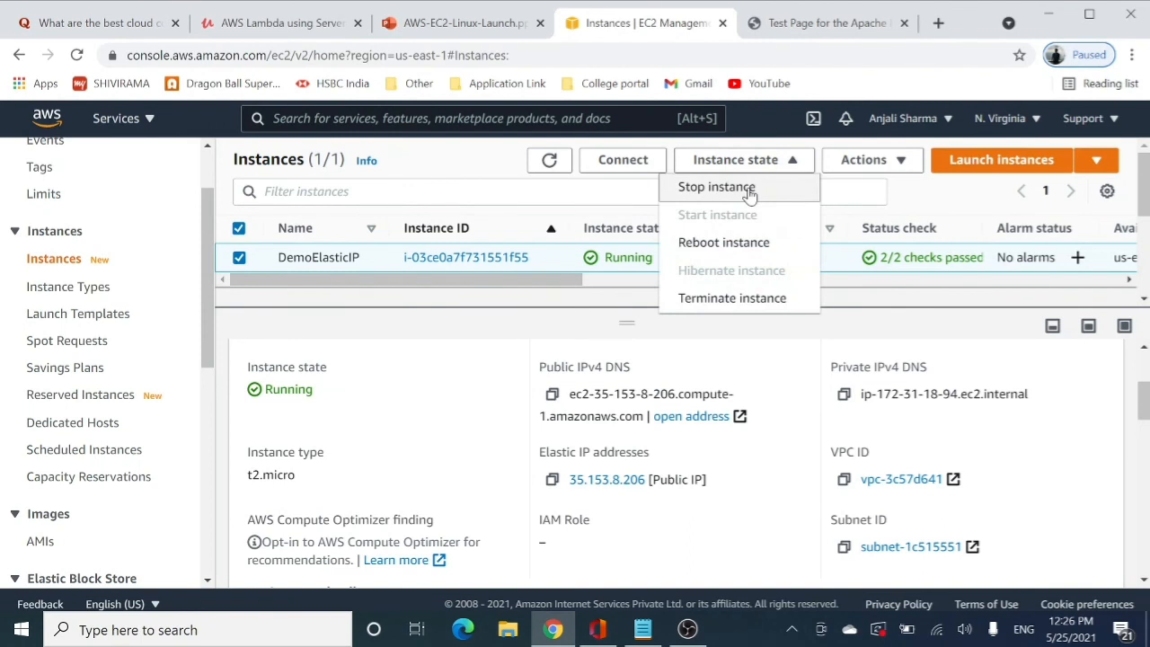
left_click(716, 187)
left_click(896, 452)
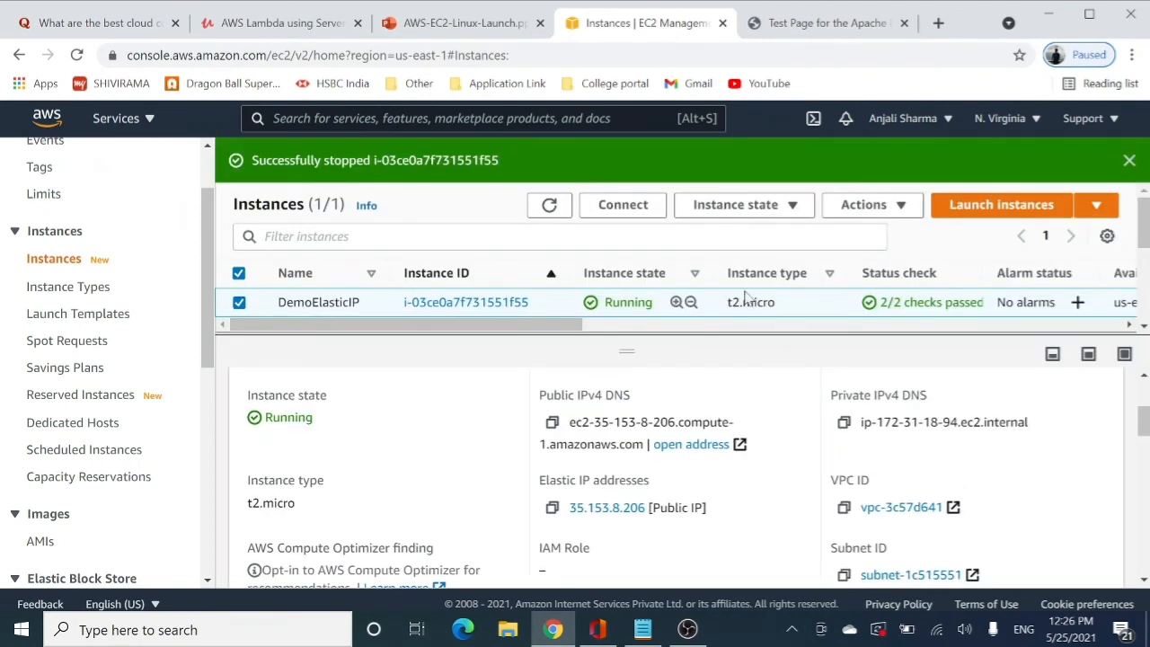
left_click(549, 205)
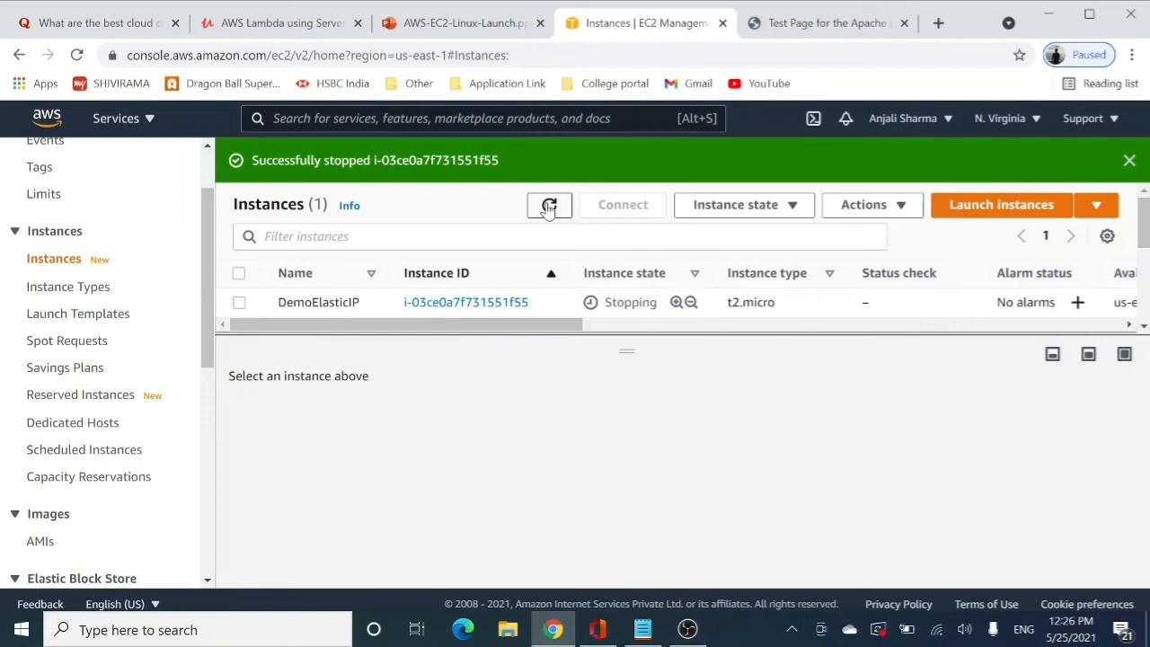
left_click(549, 206)
left_click(550, 206)
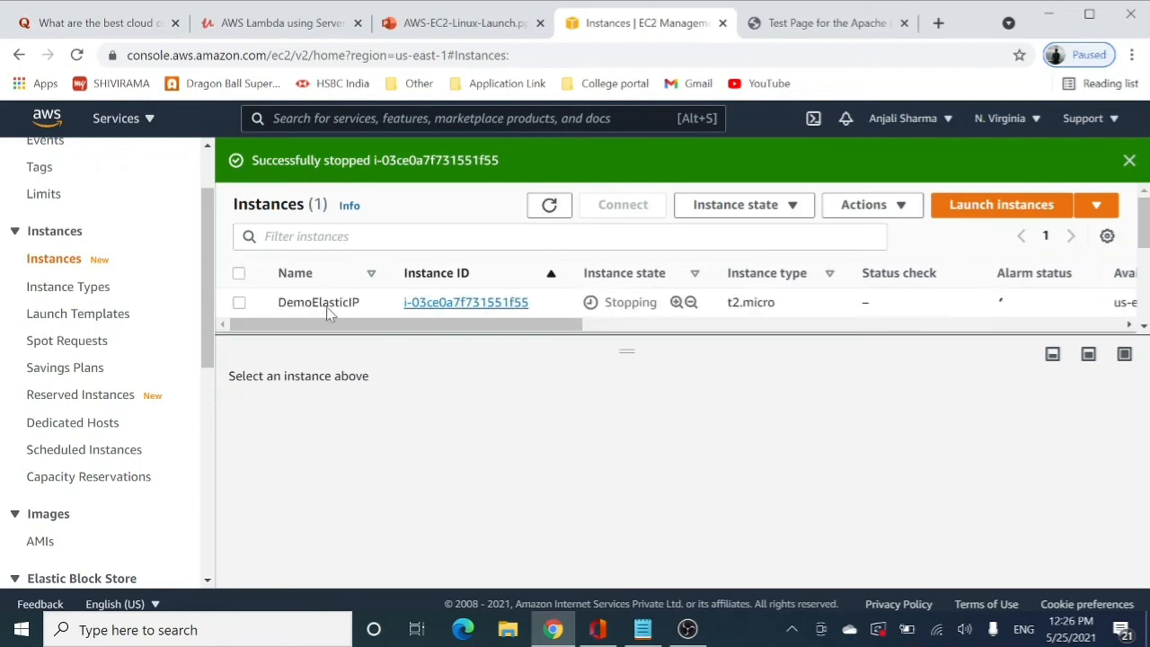
Examine the public IPv4 and Elastic IP addresses in the details of the stopped DemoElasticIP instance
left_click(240, 305)
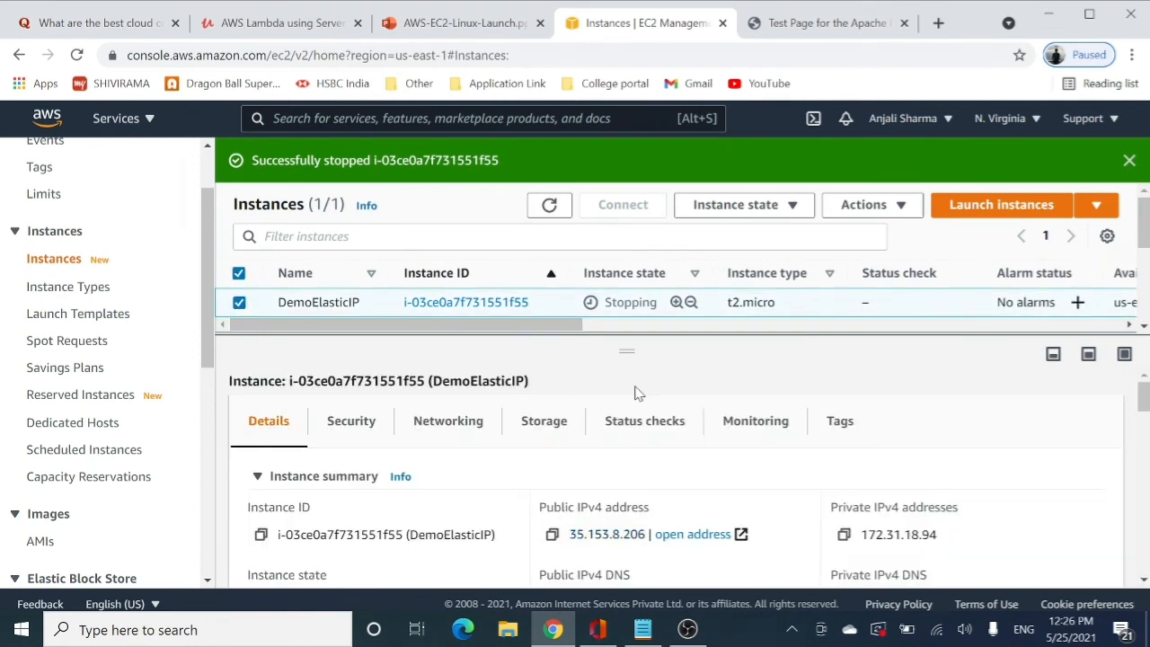
scroll(650, 432, "down", 1)
left_click(240, 303)
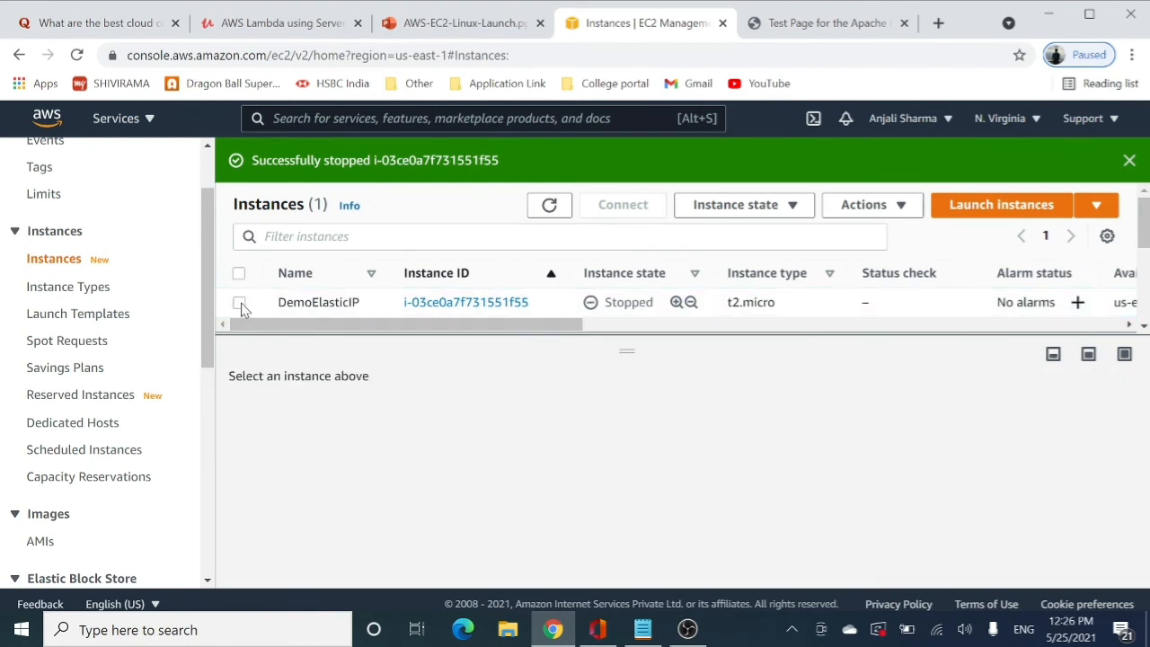
left_click(239, 303)
scroll(649, 494, "down", 1)
scroll(649, 494, "down", 1)
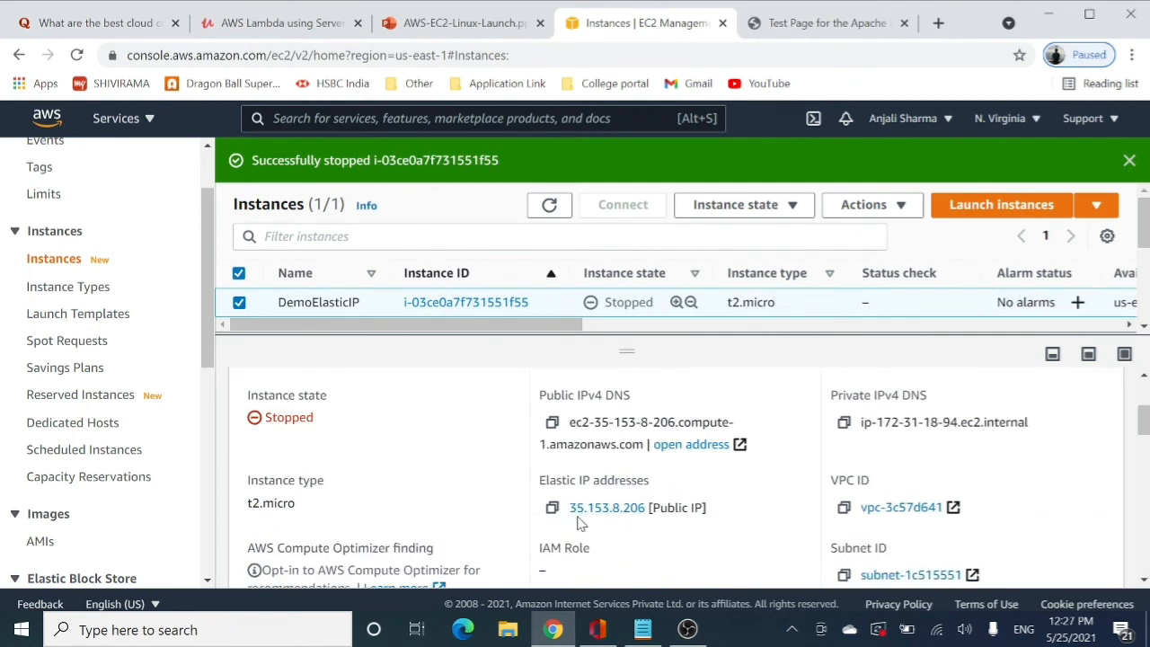
scroll(627, 522, "up", 1)
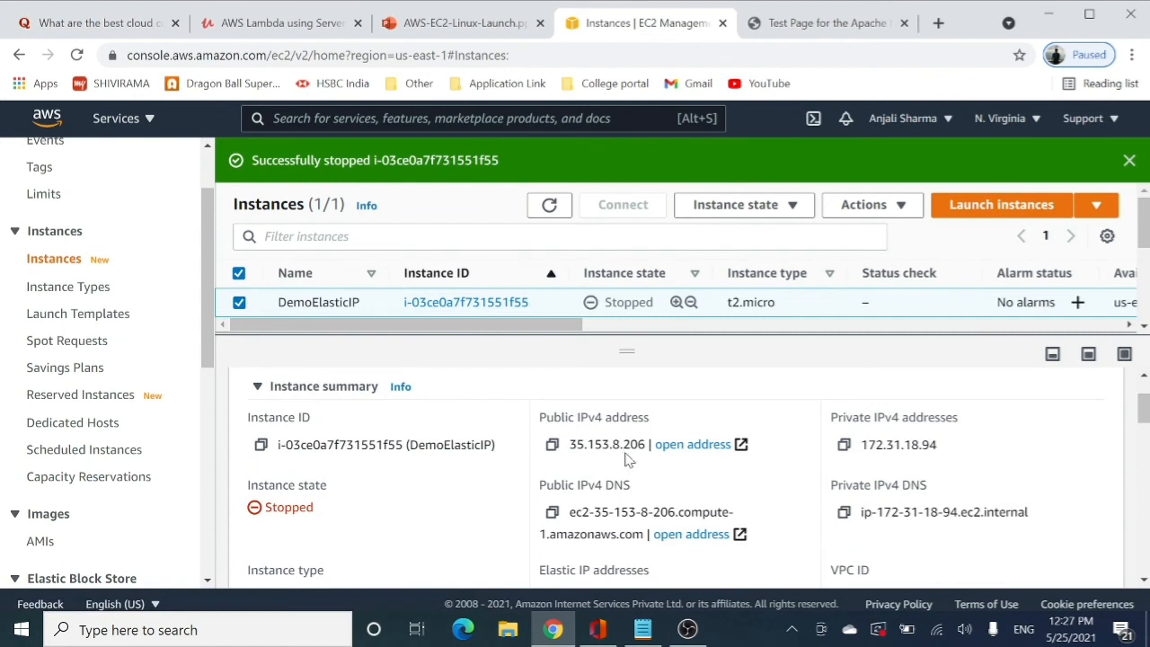
scroll(652, 468, "down", 1)
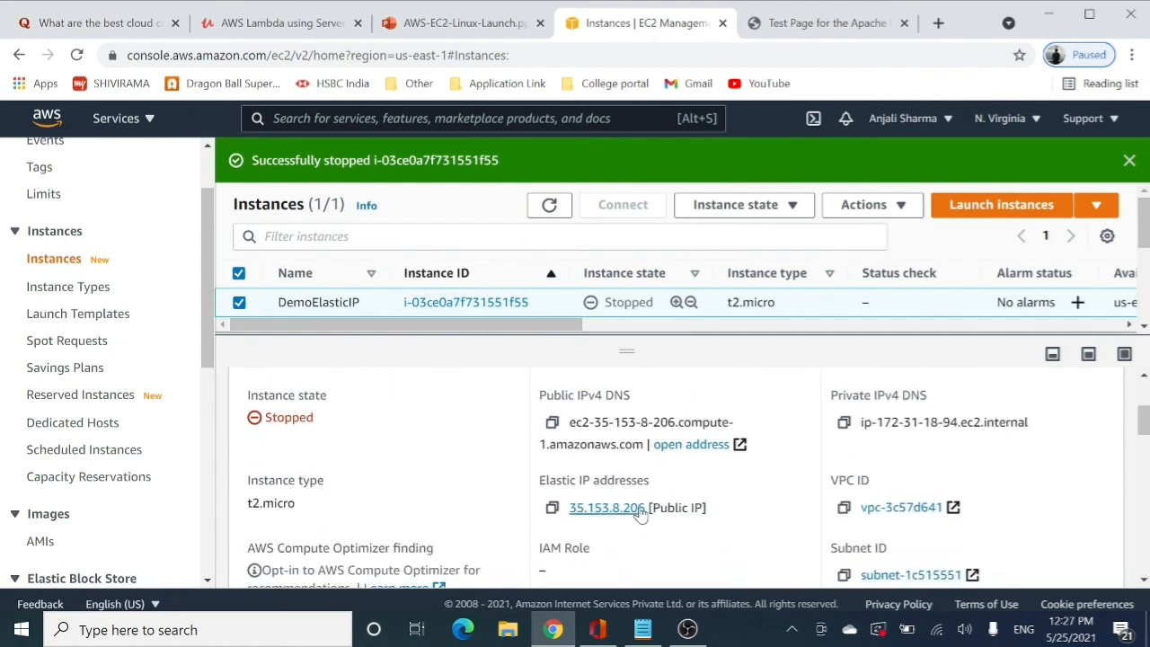
Copy the stopped instance's public IPv4 address and add 35.153.8.206 on a new line in the mytxt Notepad file
scroll(607, 508, "up", 1)
left_click(553, 447)
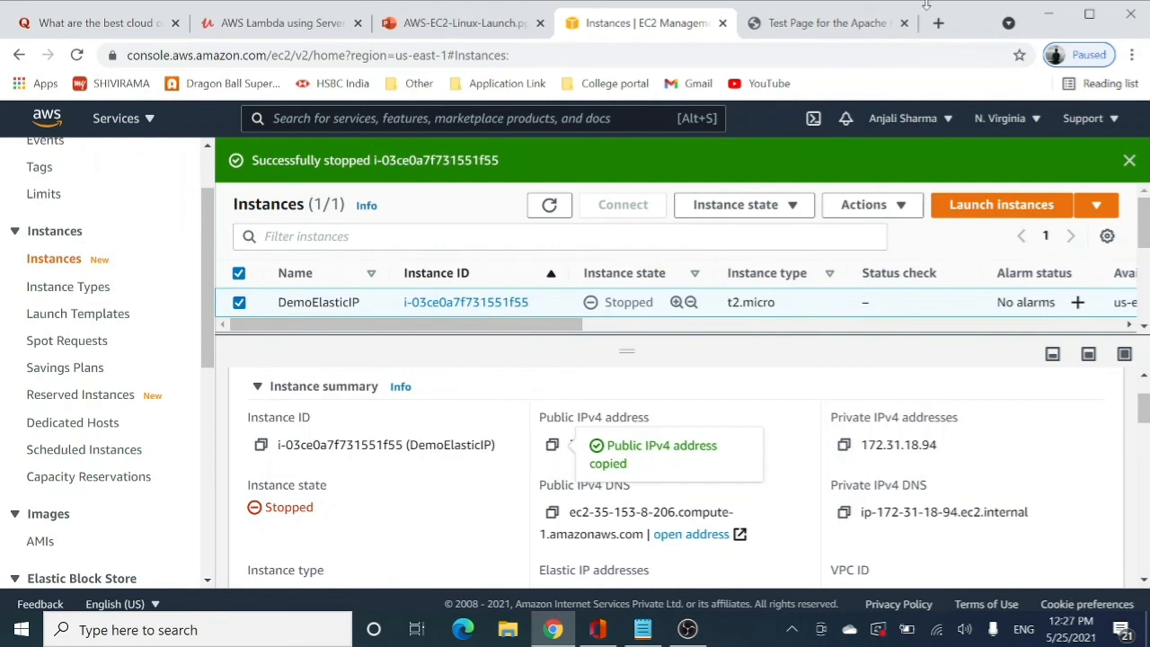
left_click(643, 629)
key("Return")
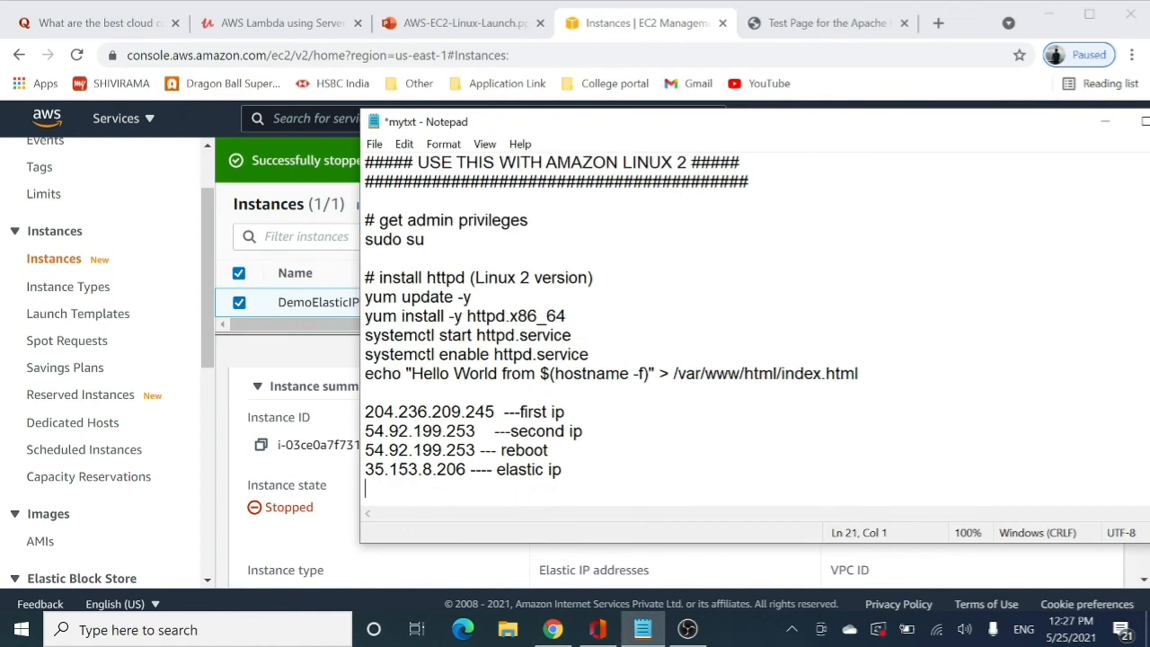
key("ctrl+v")
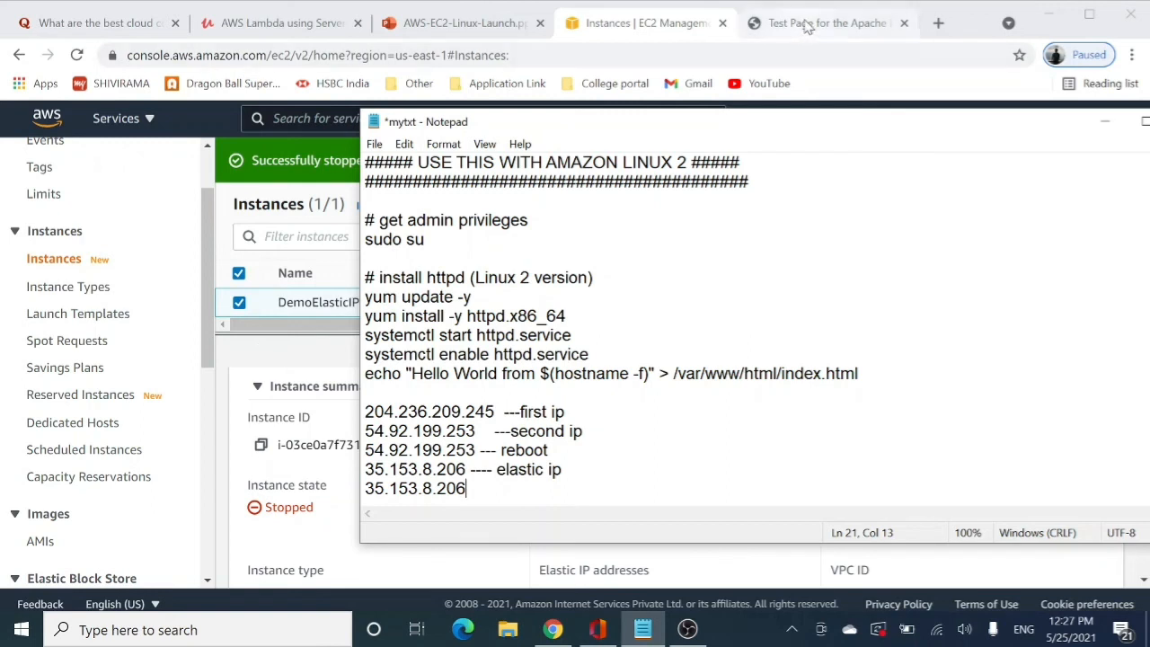
Start the DemoElasticIP instance again and refresh the instances list to update its state
left_click(272, 352)
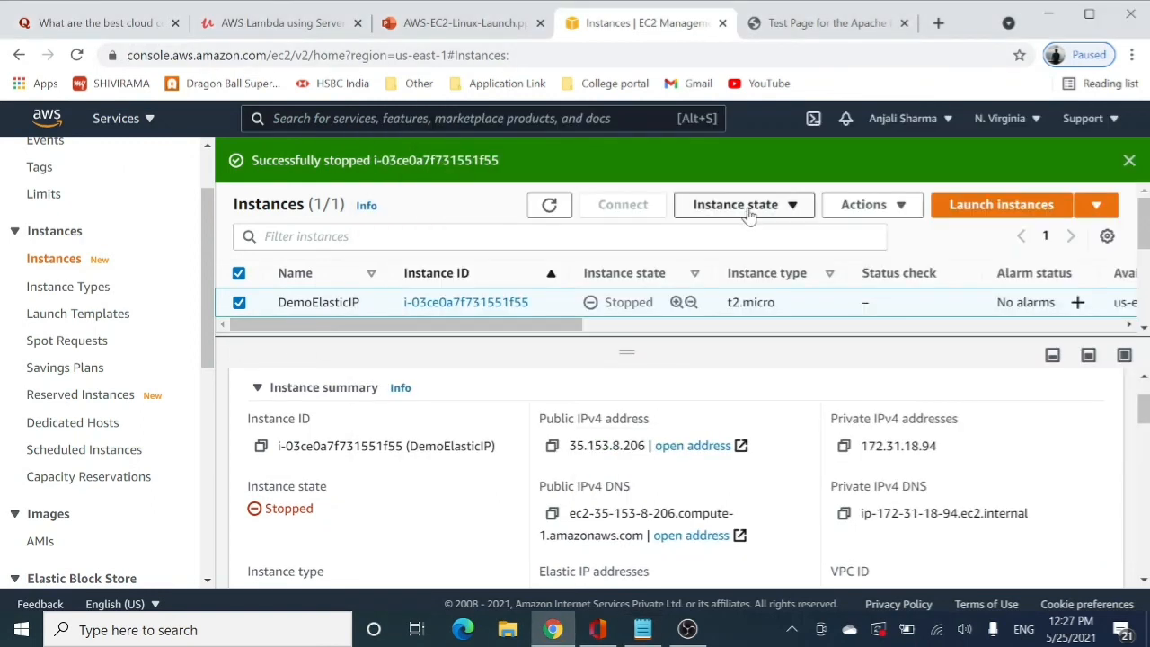
left_click(749, 209)
left_click(719, 261)
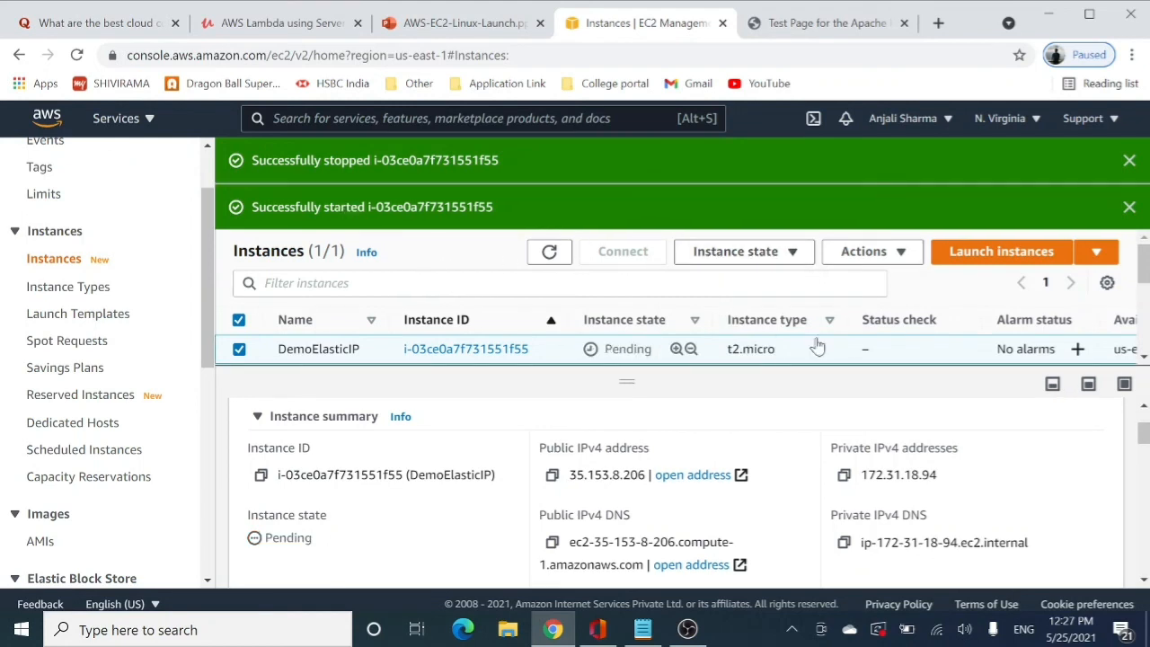
left_click(549, 253)
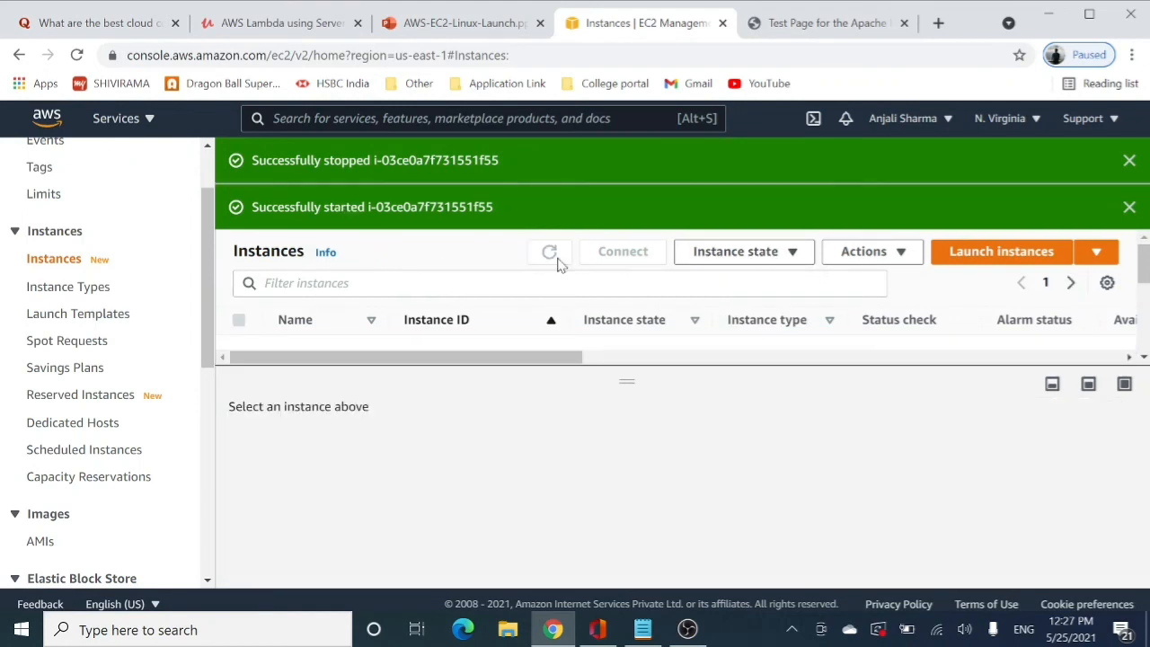
left_click(550, 258)
scroll(551, 260, "down", 1)
scroll(551, 265, "up", 1)
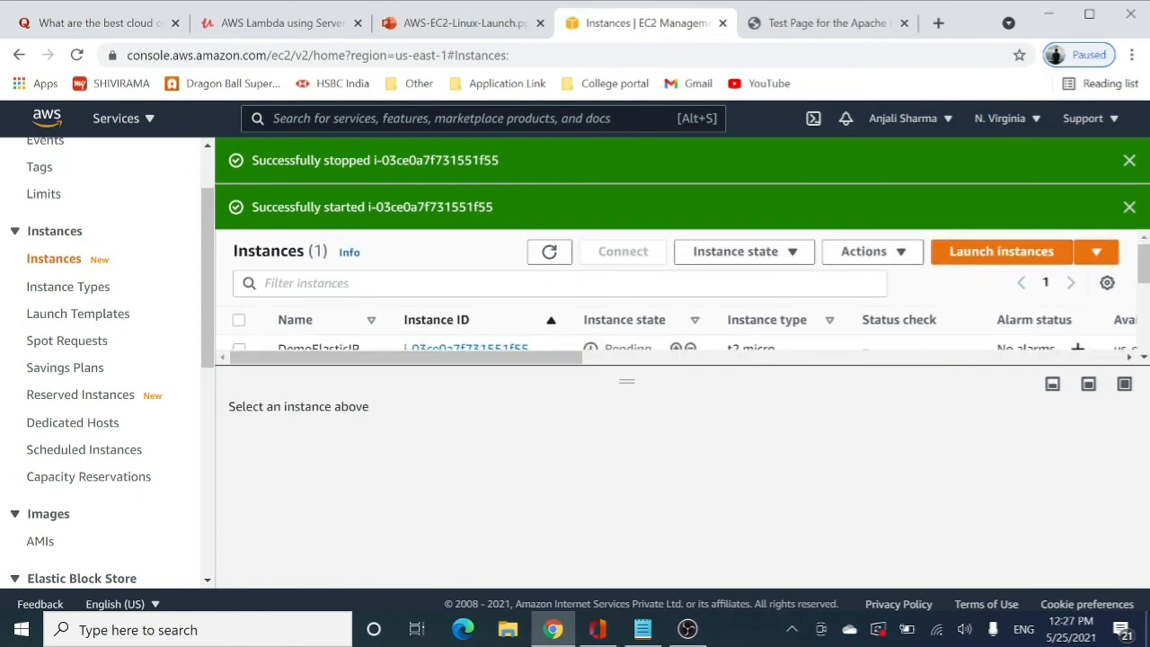
left_click(551, 255)
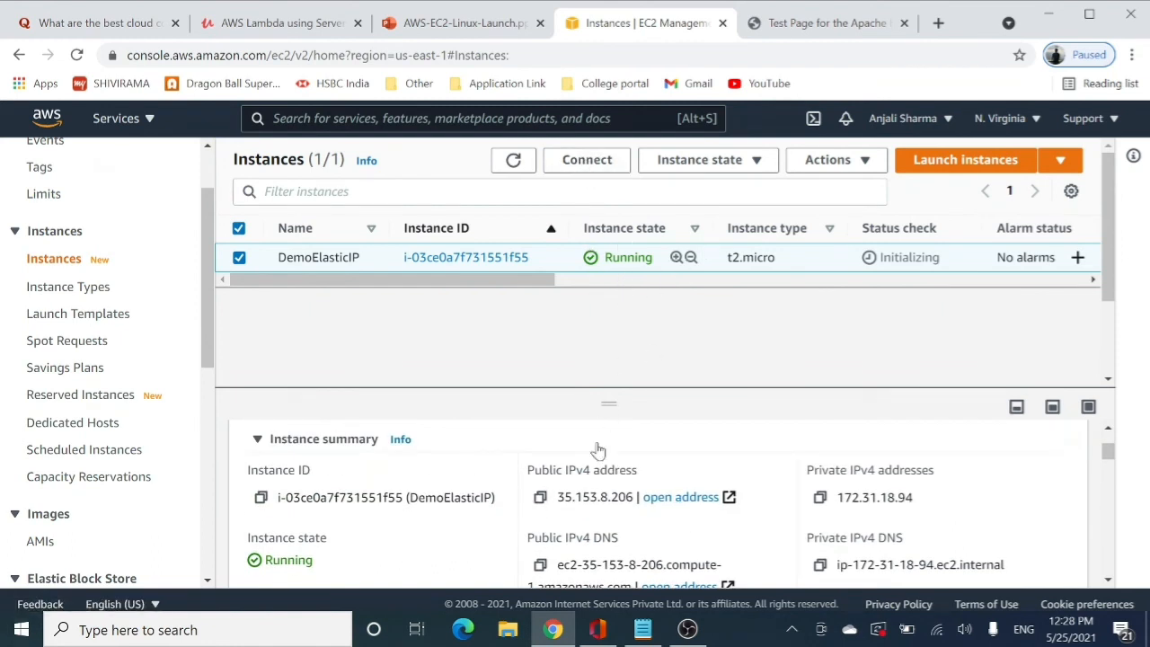
Copy the restarted instance's public IPv4 address and record 35.153.8.206 on another new line in the mytxt Notepad file
left_click(539, 500)
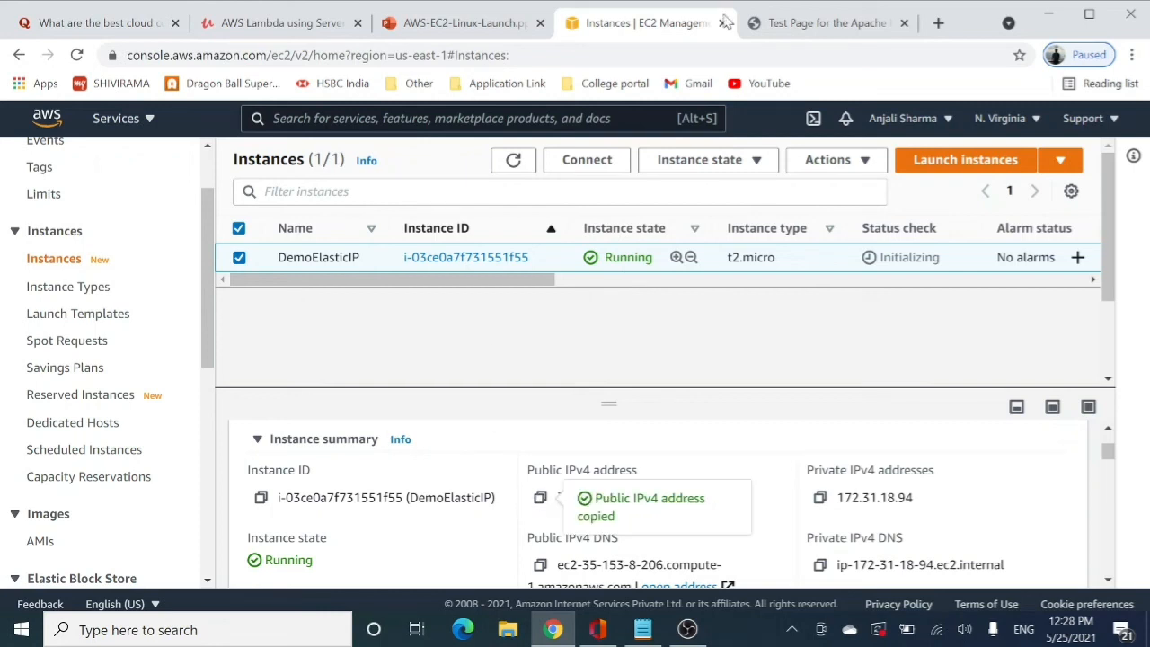
left_click(643, 629)
key("ctrl+v")
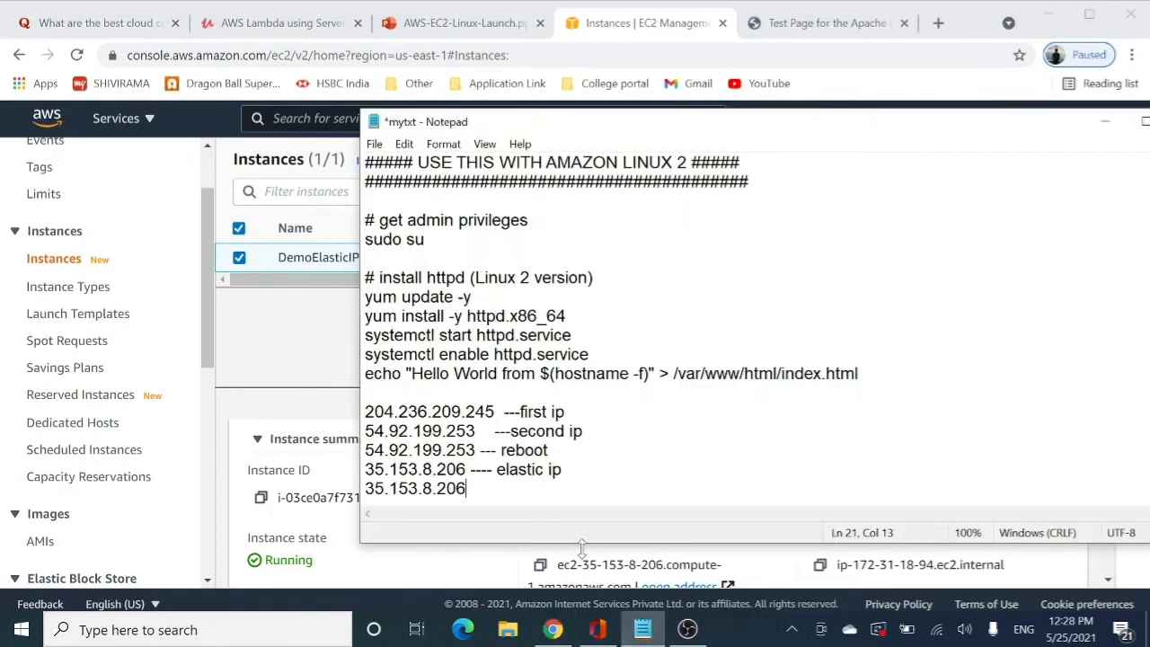
key("Return")
key("ctrl+v")
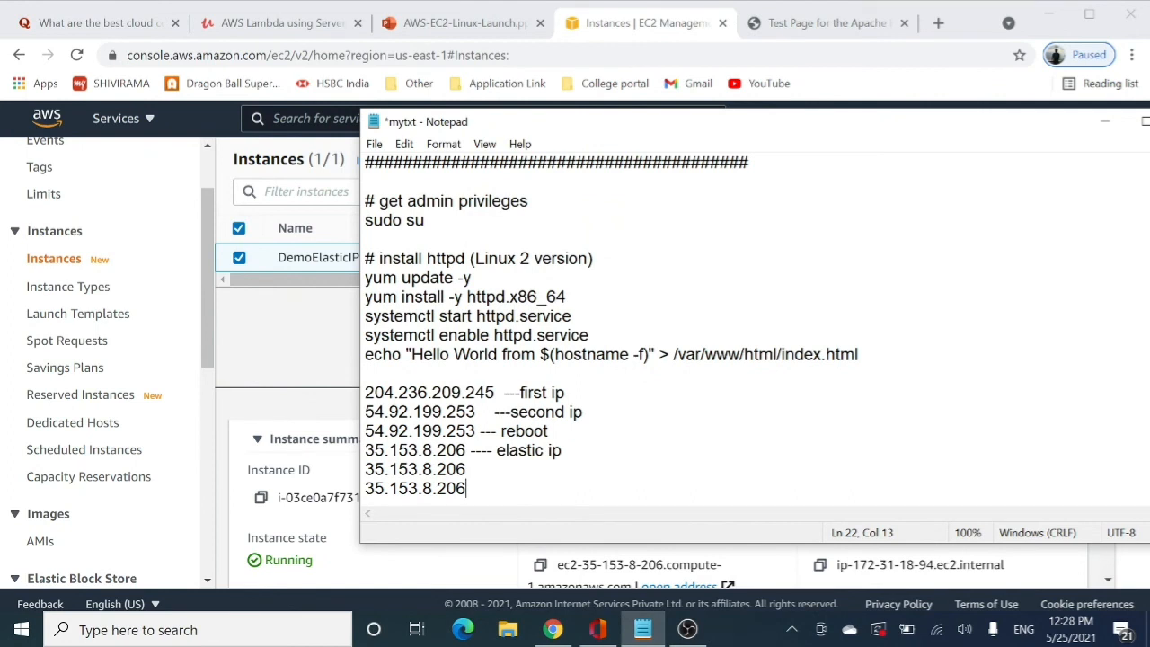
Return to the EC2 console's Elastic IP addresses and disassociate 35.153.8.206 from the DemoElasticIP instance
left_click(317, 370)
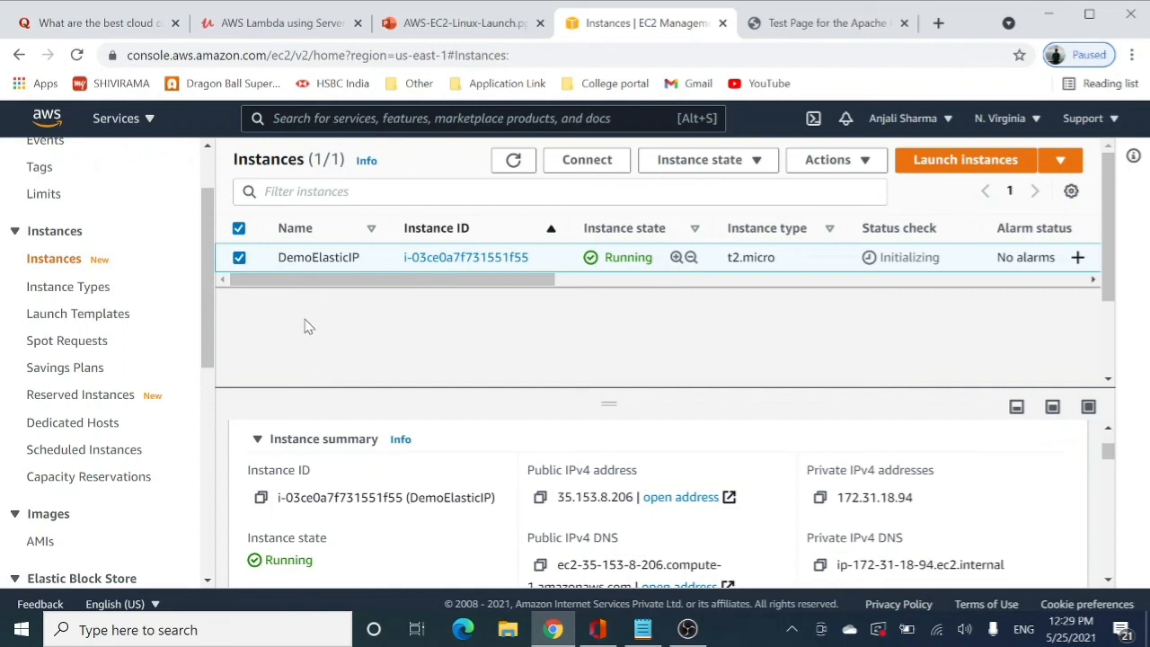
scroll(96, 326, "down", 3)
scroll(89, 346, "down", 2)
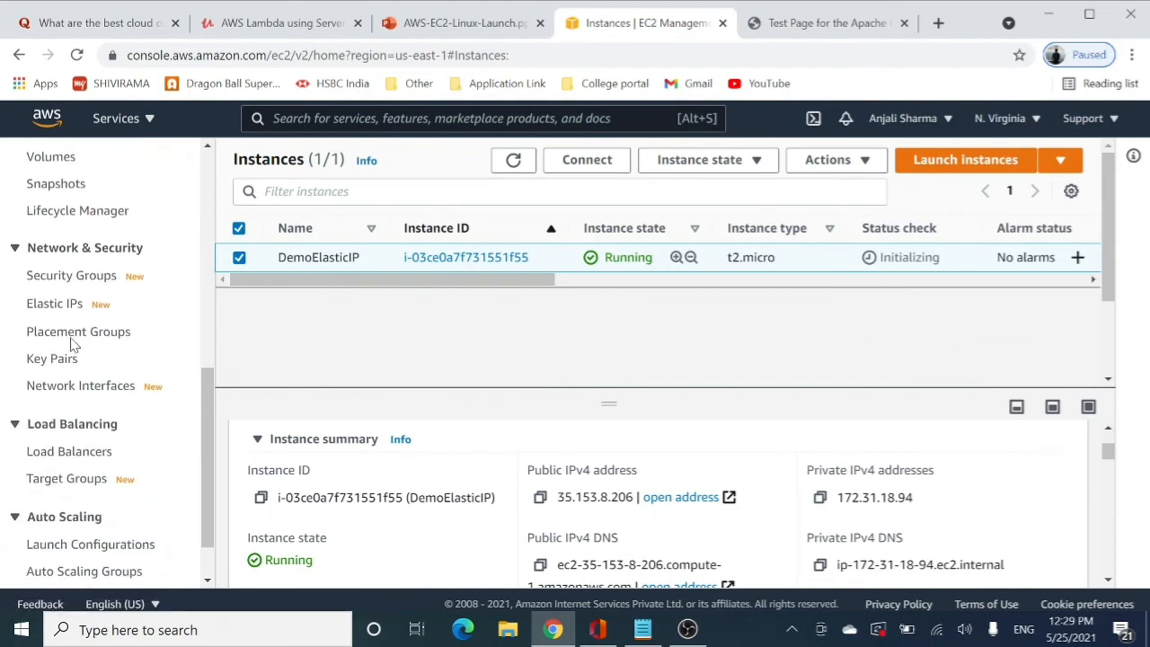
left_click(68, 310)
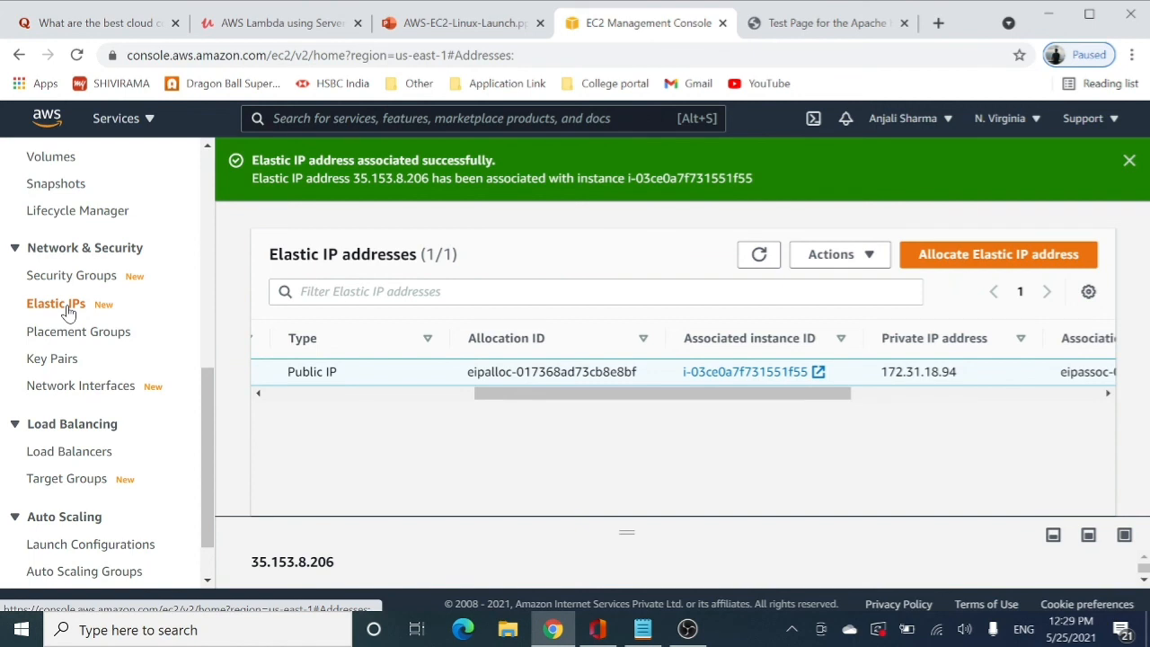
left_click(828, 259)
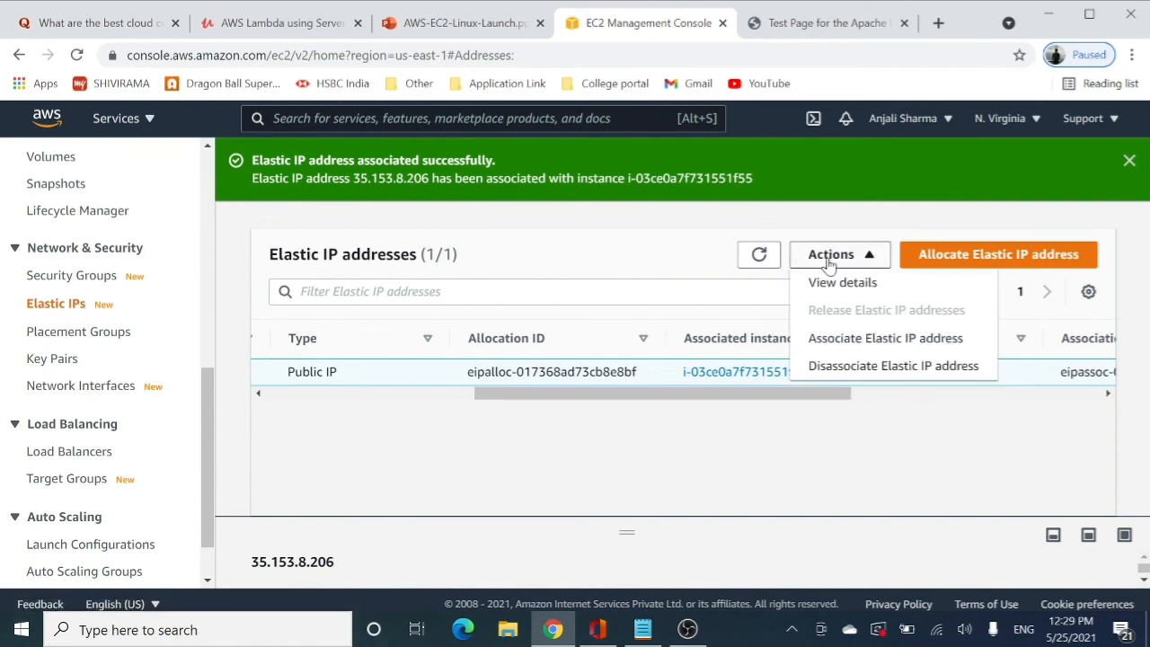
left_click(861, 369)
left_click(879, 540)
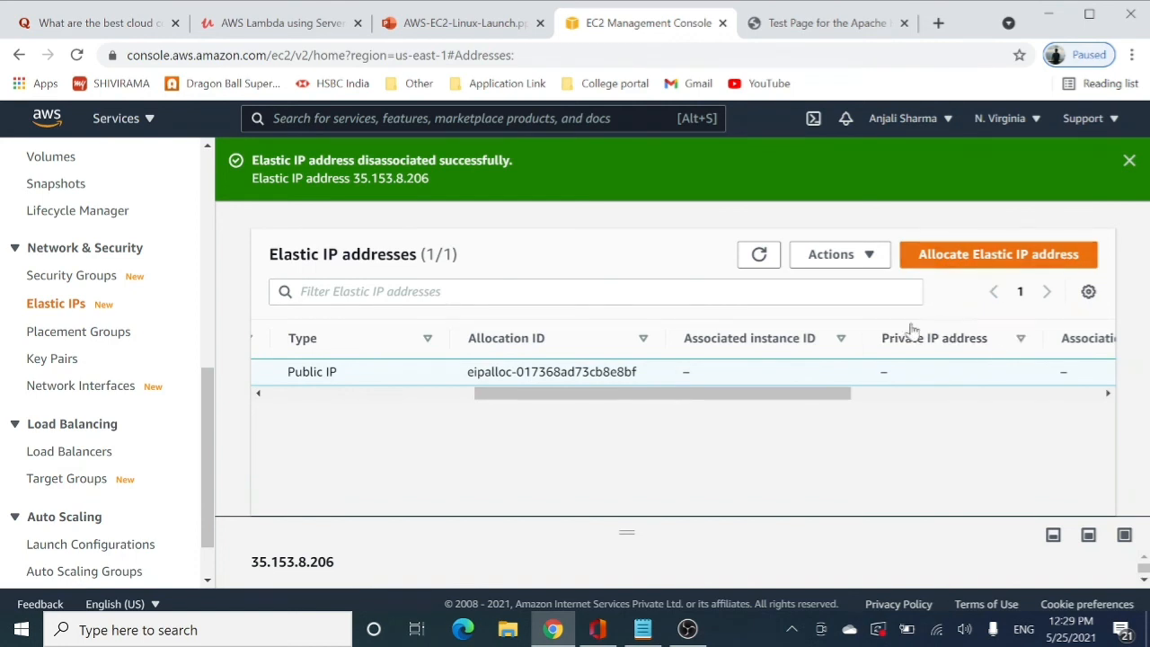
Release the Elastic IP address 35.153.8.206 from the account
left_click(836, 257)
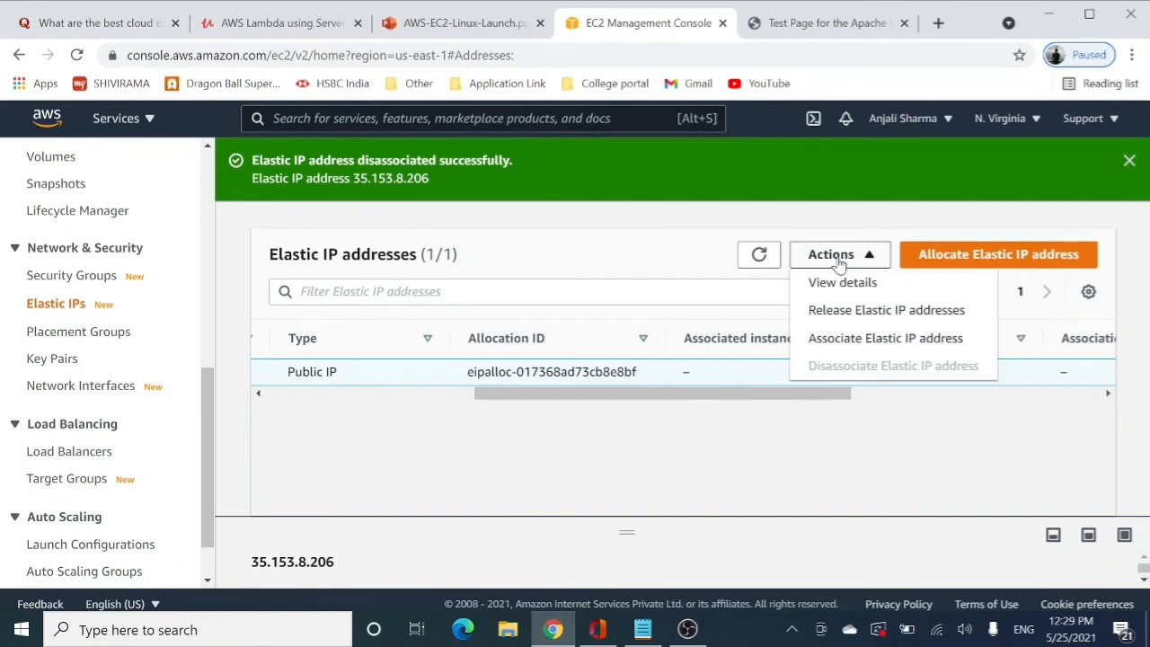
left_click(857, 315)
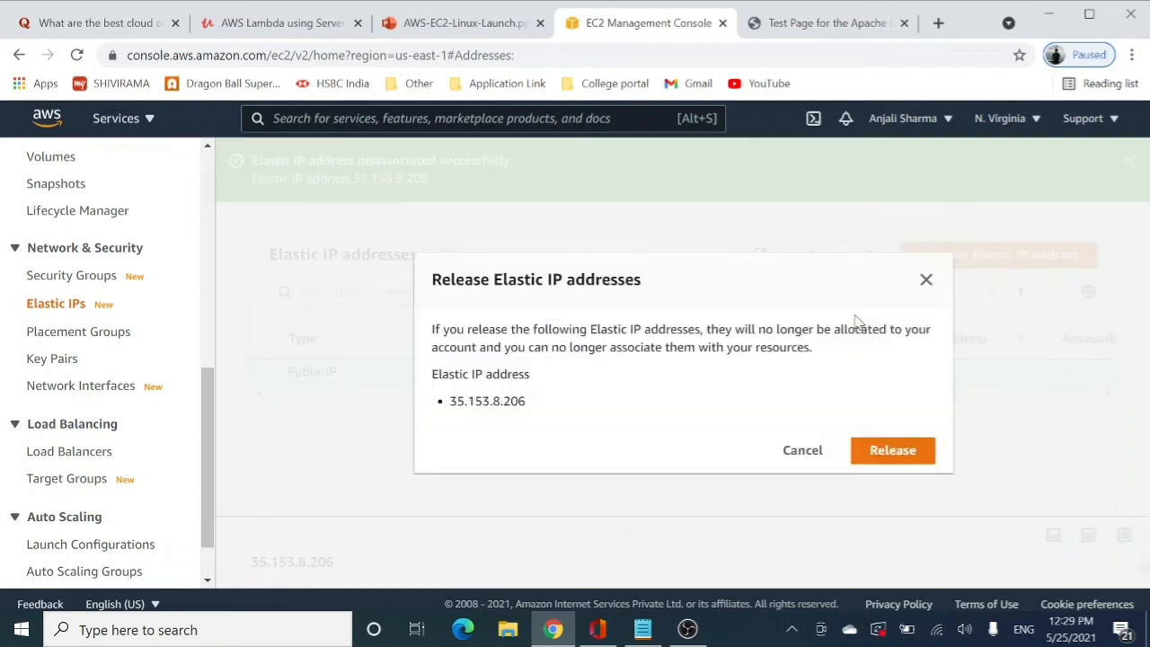
left_click(894, 450)
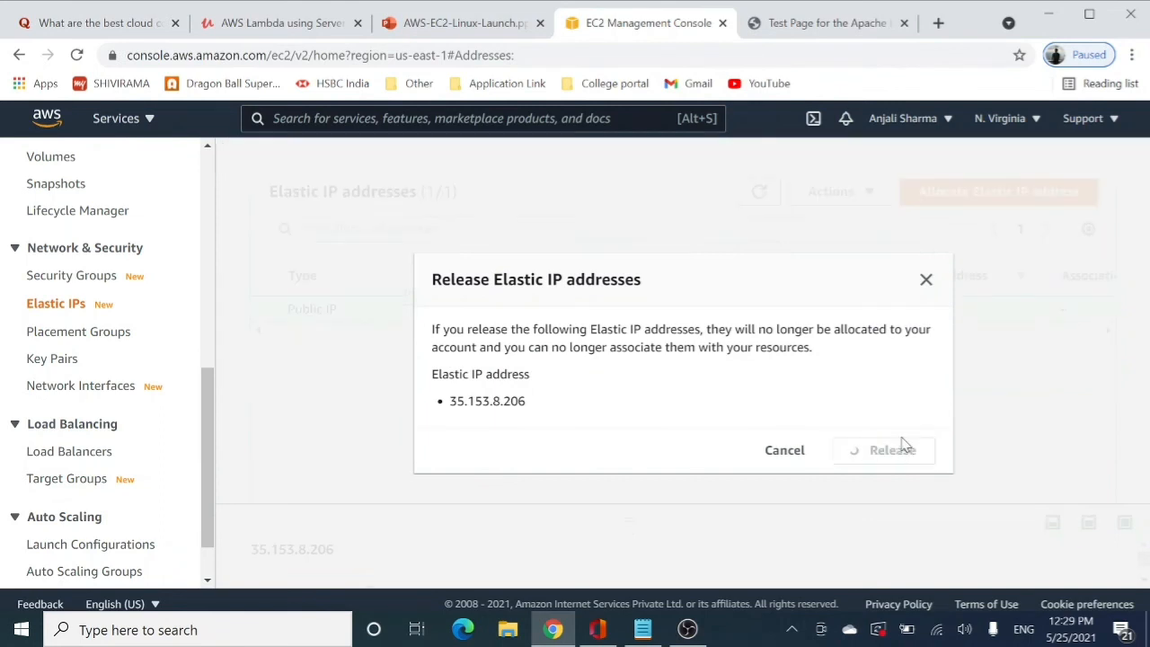